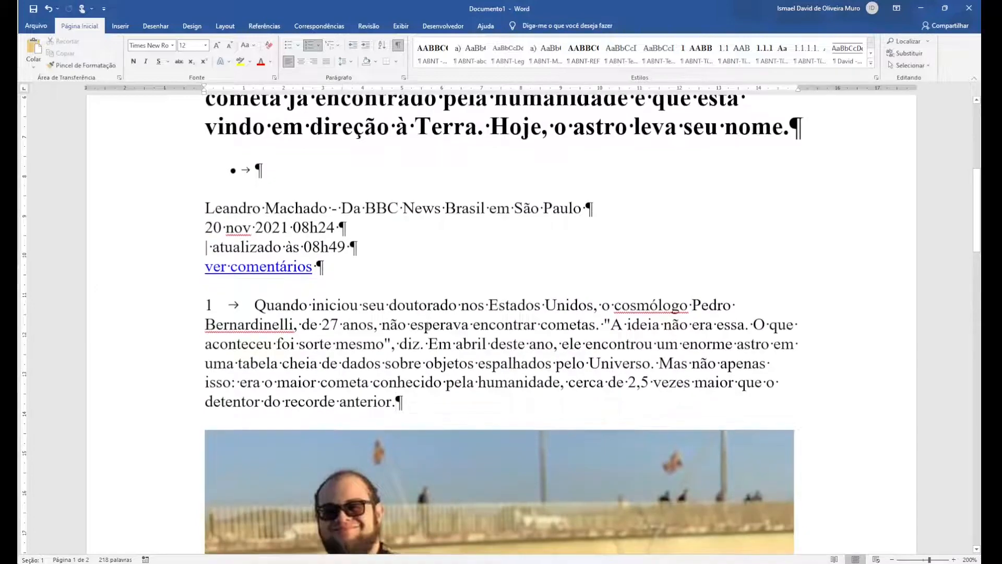
pyautogui.scroll(3, 427, 326)
pyautogui.scroll(-3, 436, 382)
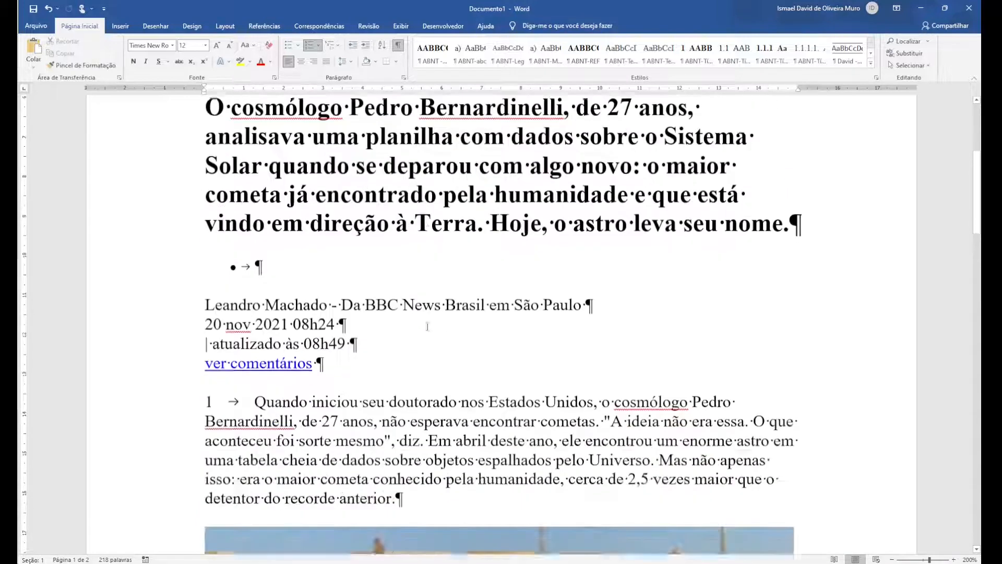
pyautogui.press('Return')
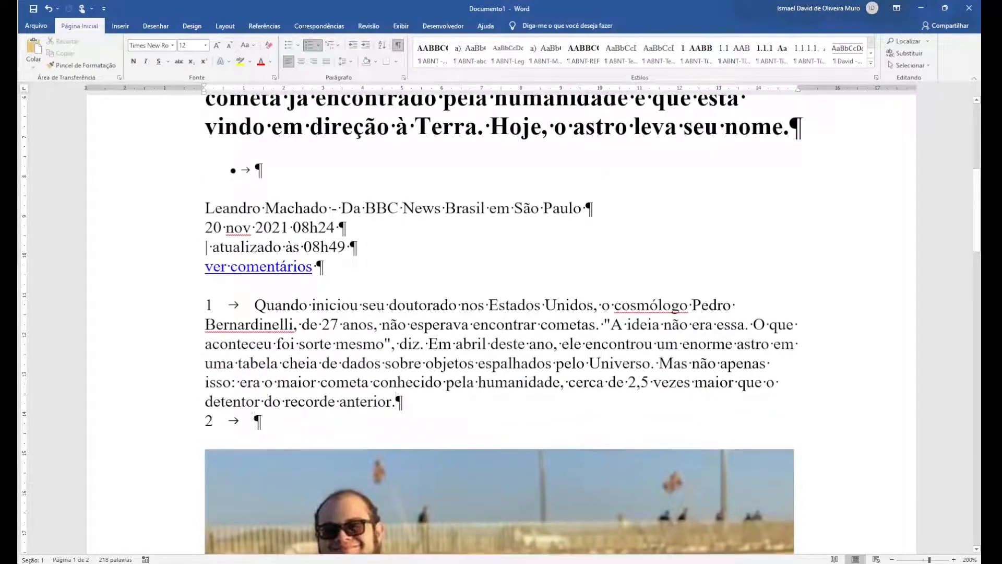
pyautogui.press('BackSpace')
pyautogui.press('BackSpace')
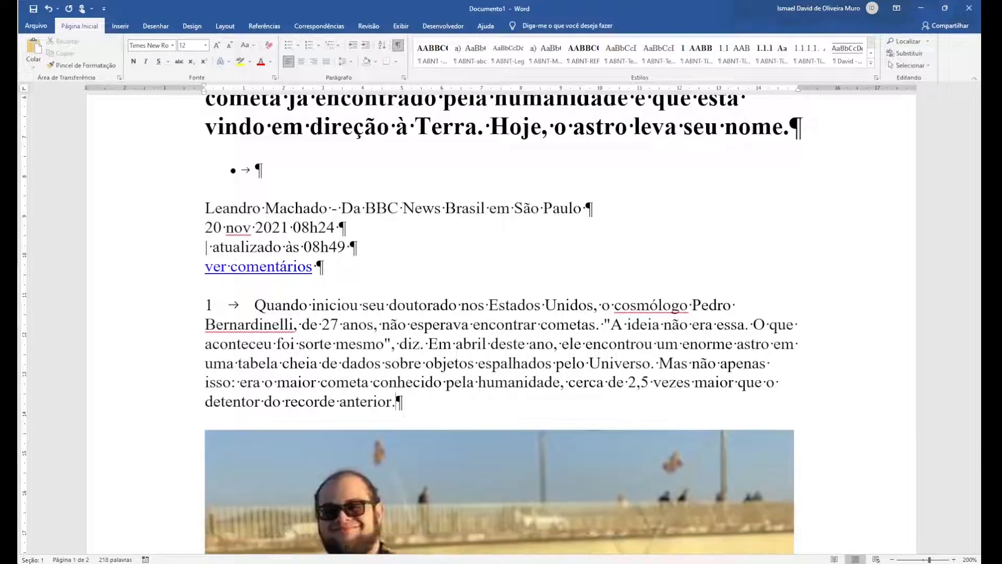
# Set the entire document text to font size 10 and clear all of its formatting
pyautogui.scroll(5, 501, 324)
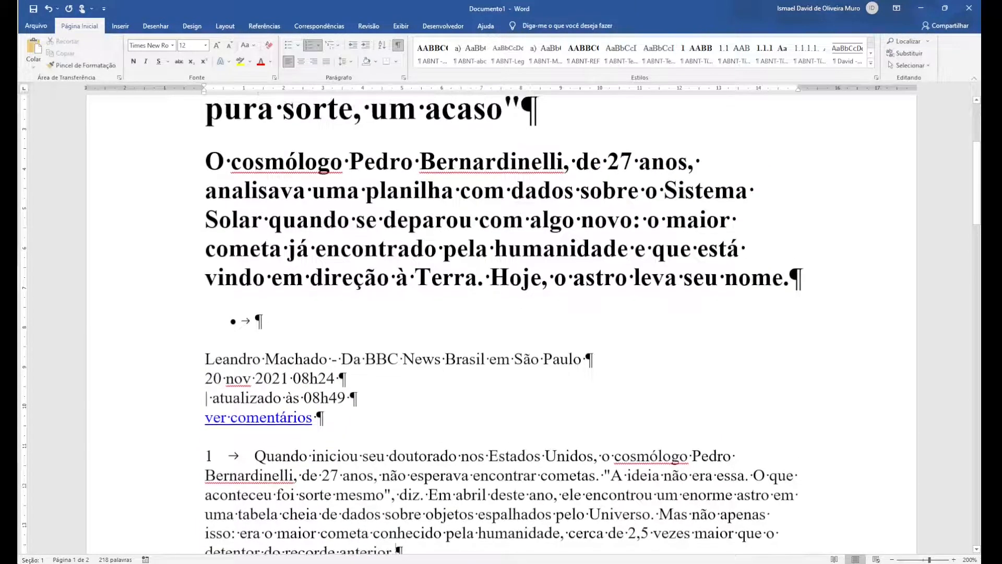
pyautogui.scroll(2, 501, 324)
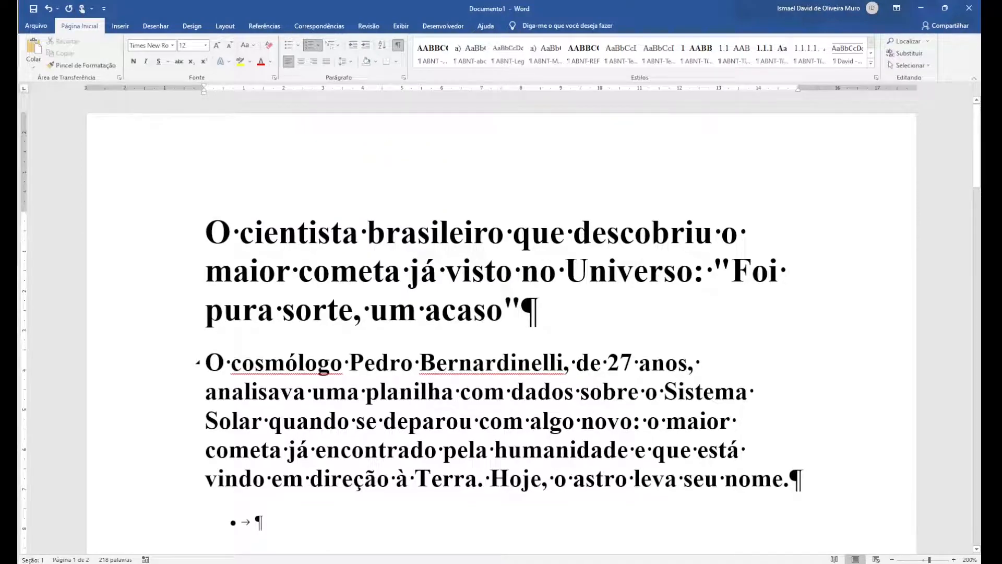
pyautogui.scroll(-4, 441, 423)
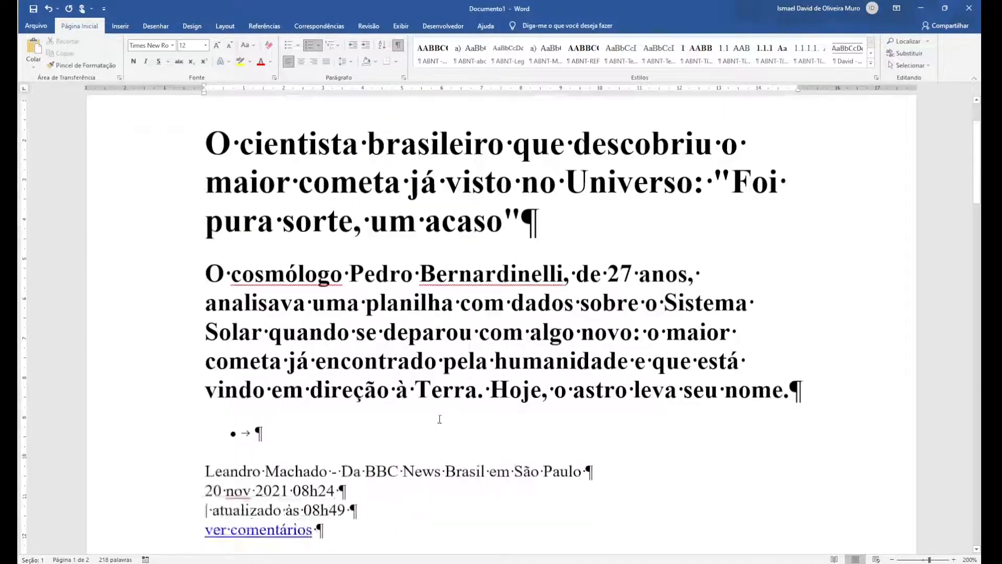
pyautogui.scroll(4, 441, 423)
pyautogui.hotkey('ctrl', 'a')
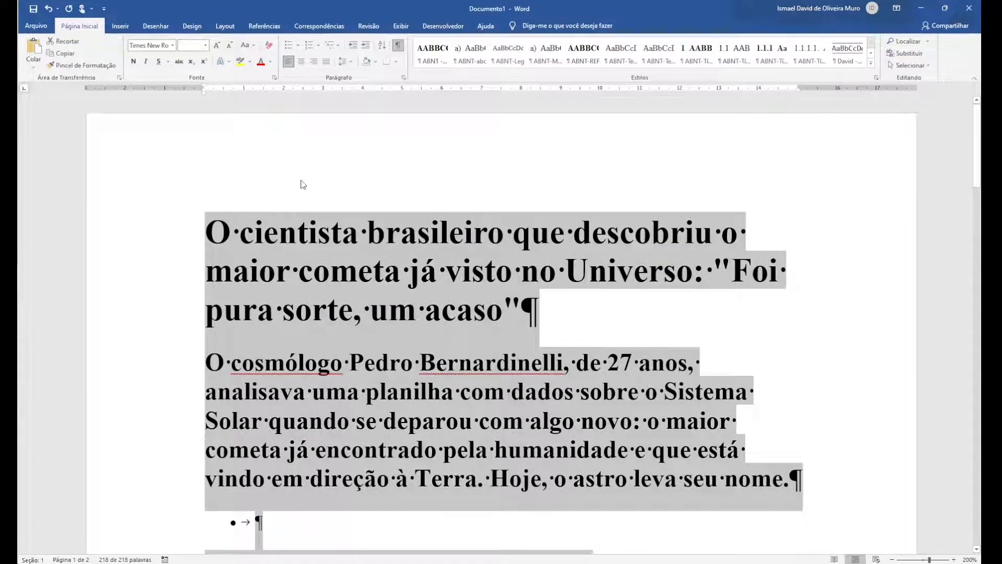
pyautogui.click(172, 46)
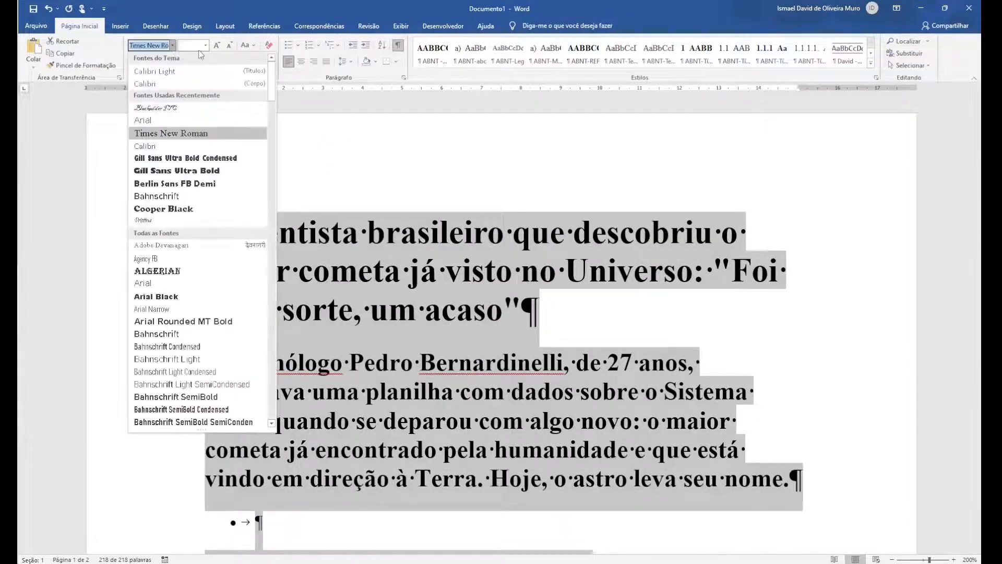
pyautogui.click(206, 46)
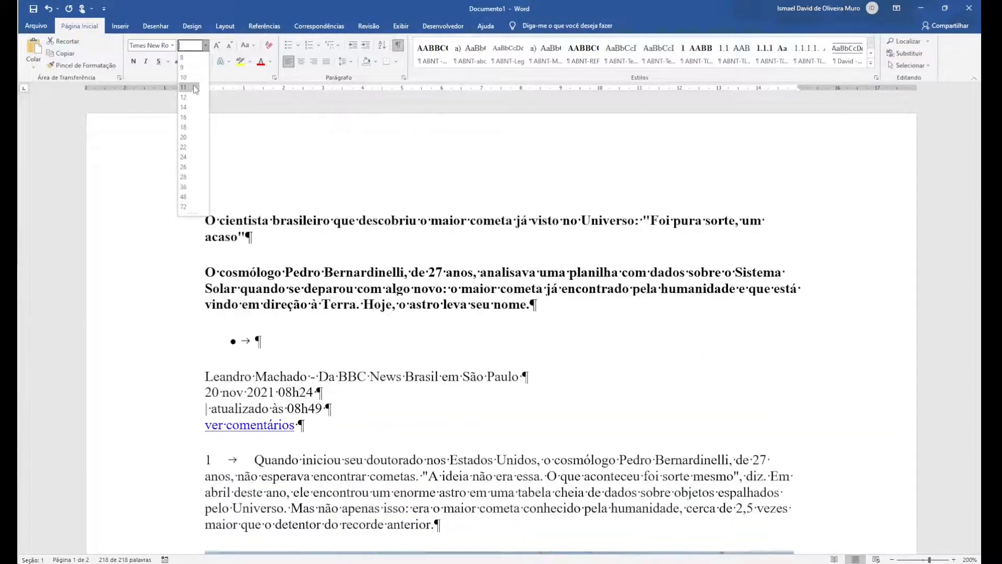
pyautogui.click(194, 77)
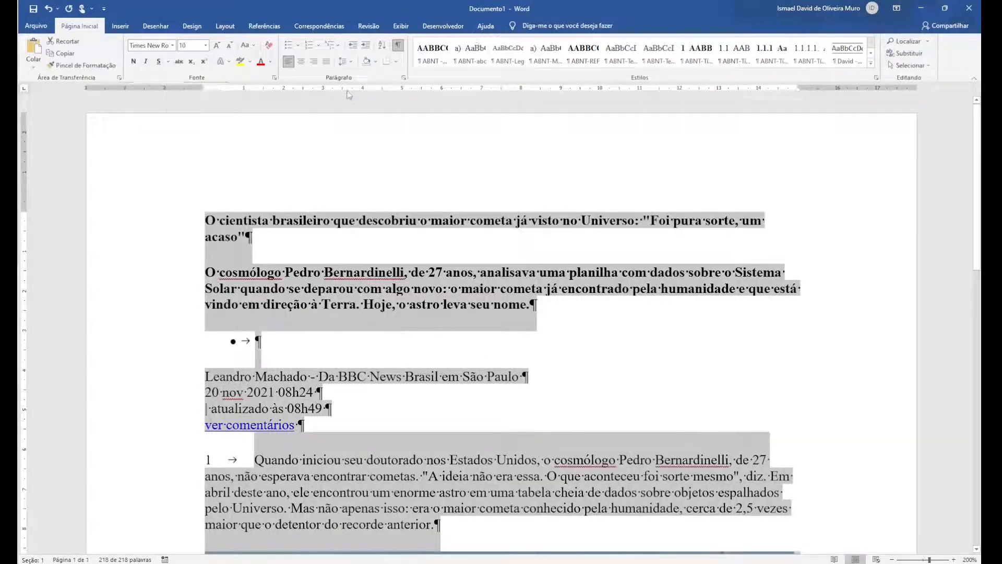
pyautogui.click(269, 46)
# Format the title paragraph "O cientista brasileiro que descobriu o maior cometa..." in Times New Roman, size 12
pyautogui.scroll(-2, 505, 439)
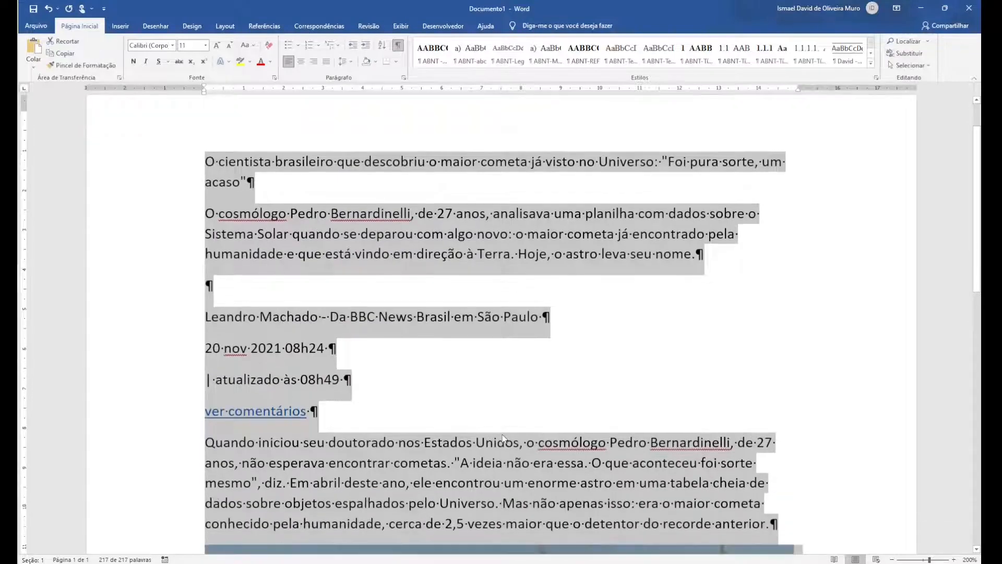
pyautogui.scroll(-10, 496, 427)
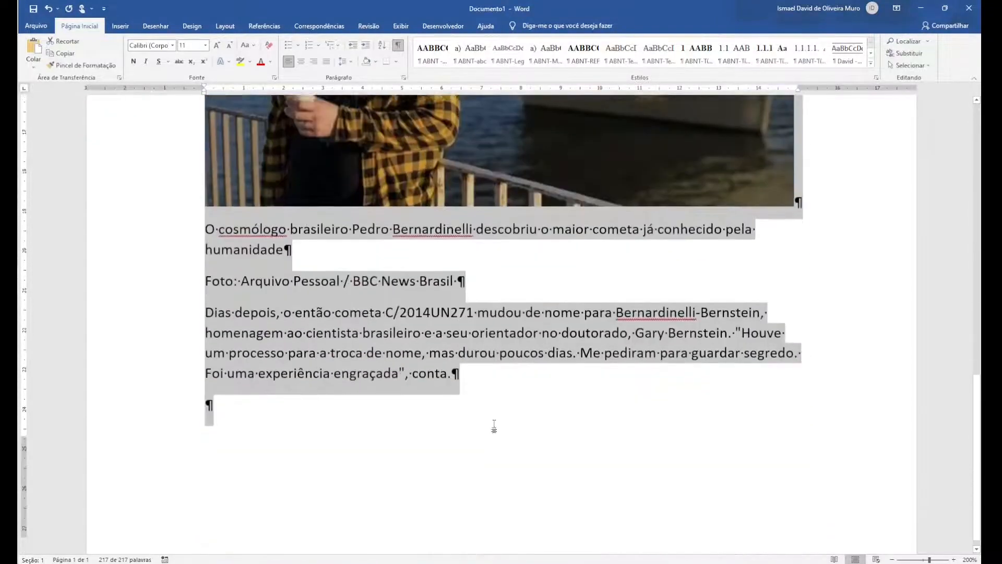
pyautogui.scroll(4, 493, 424)
pyautogui.scroll(4, 493, 426)
pyautogui.scroll(-7, 493, 425)
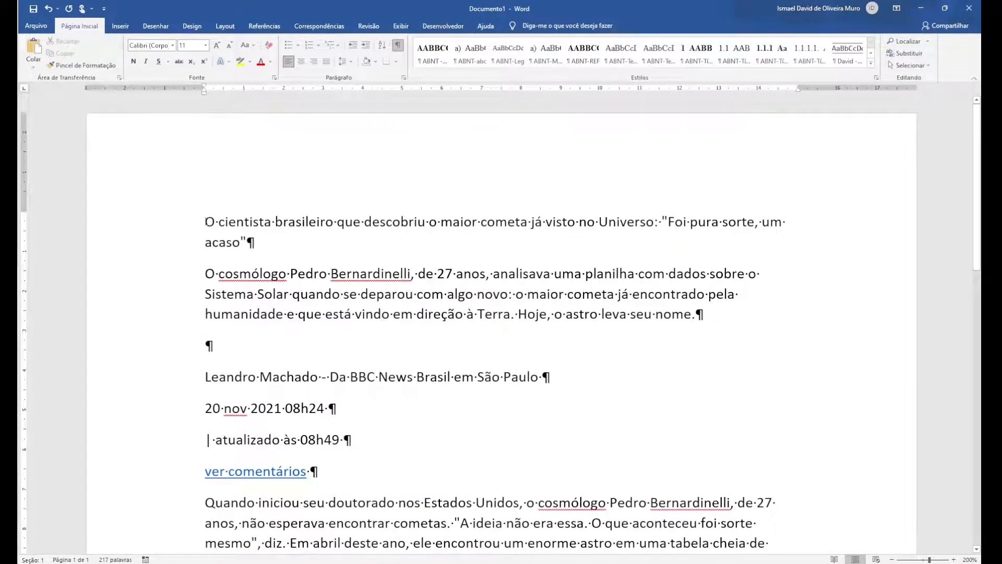
pyautogui.moveTo(206, 222); pyautogui.dragTo(240, 243)
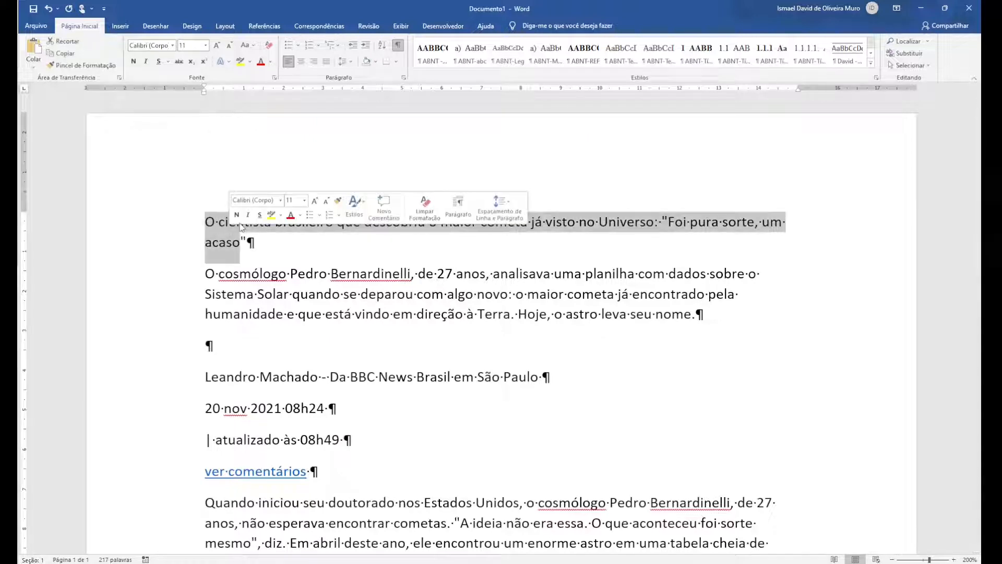
pyautogui.click(216, 223)
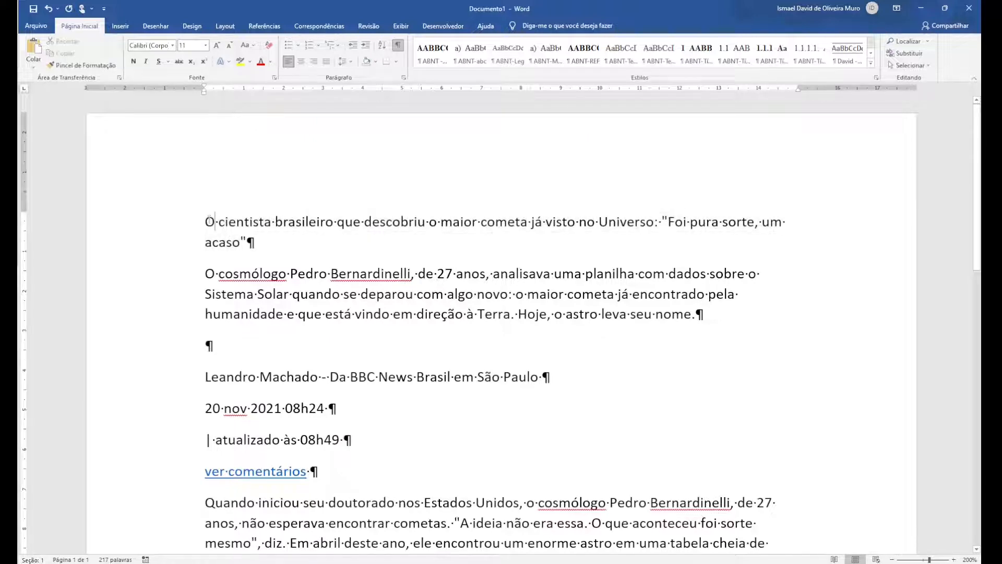
pyautogui.tripleClick(264, 222)
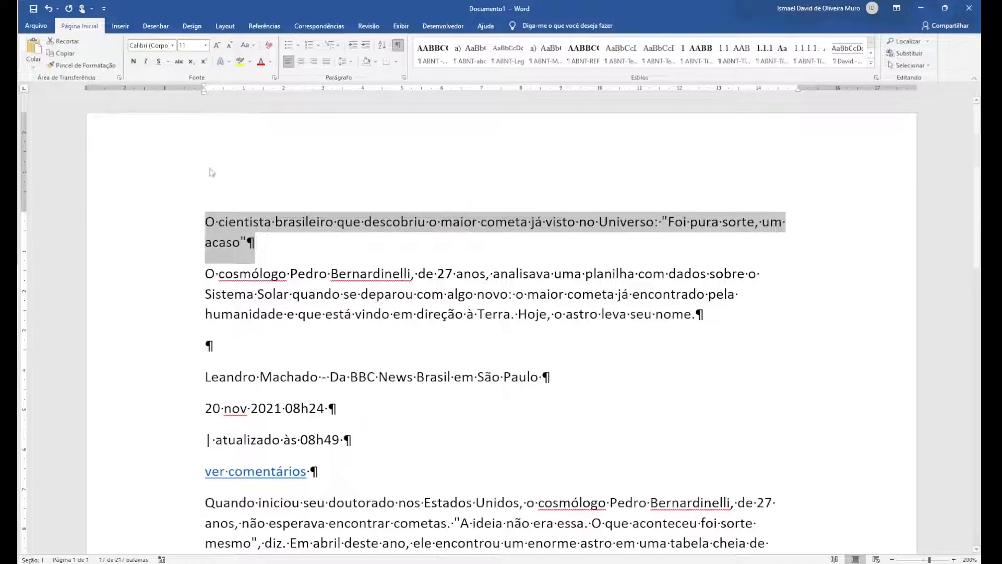
pyautogui.click(172, 46)
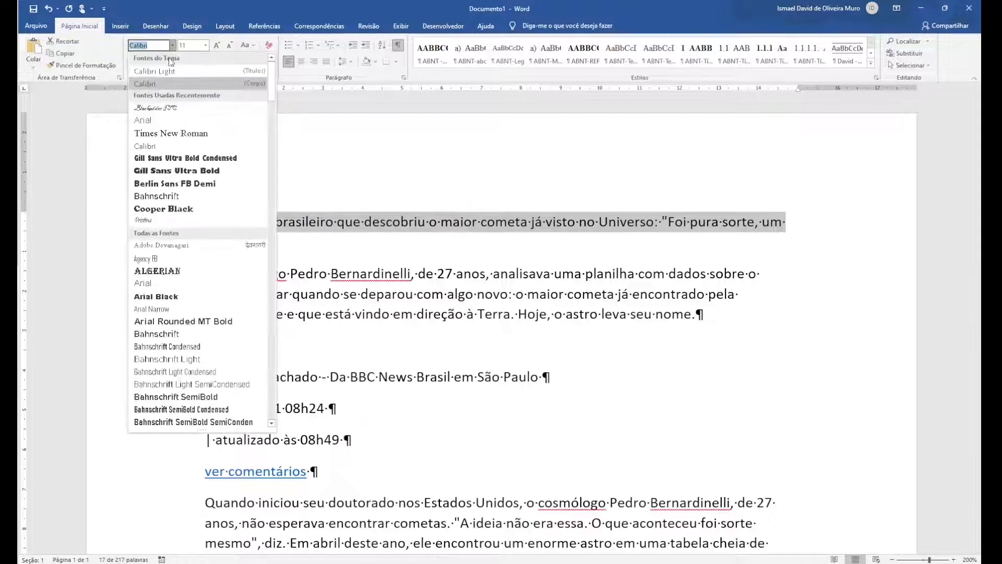
pyautogui.click(177, 134)
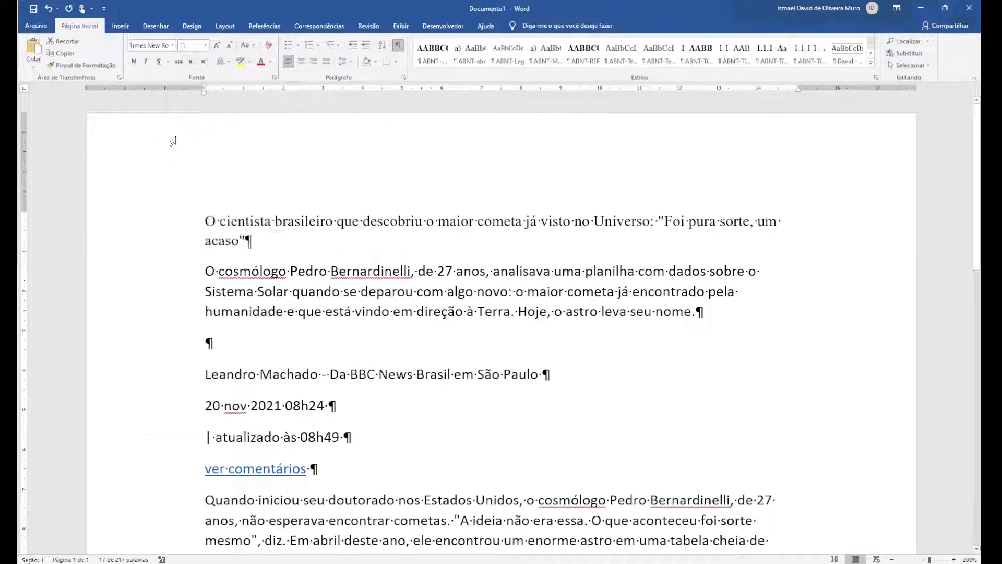
pyautogui.click(217, 46)
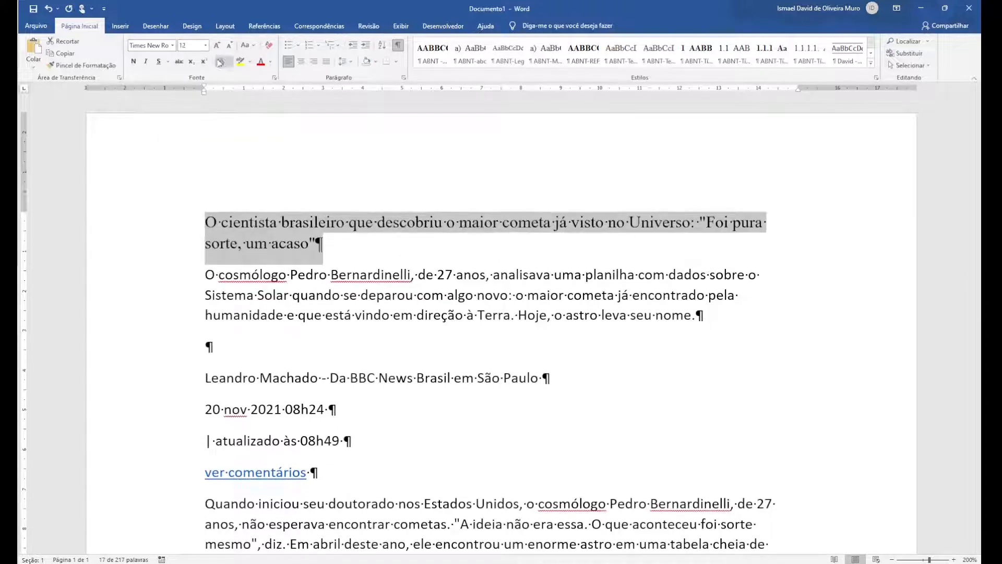
pyautogui.click(206, 46)
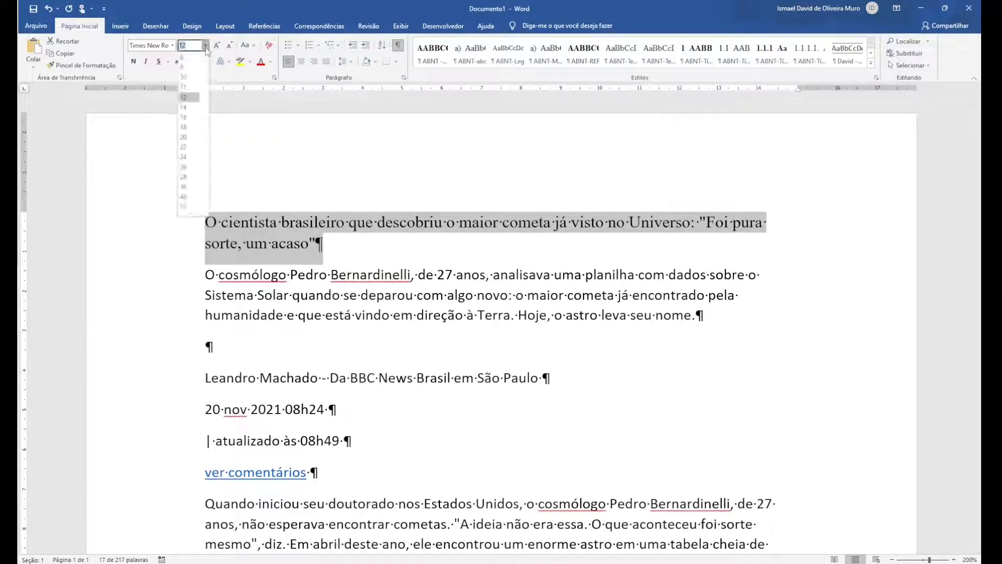
pyautogui.click(190, 96)
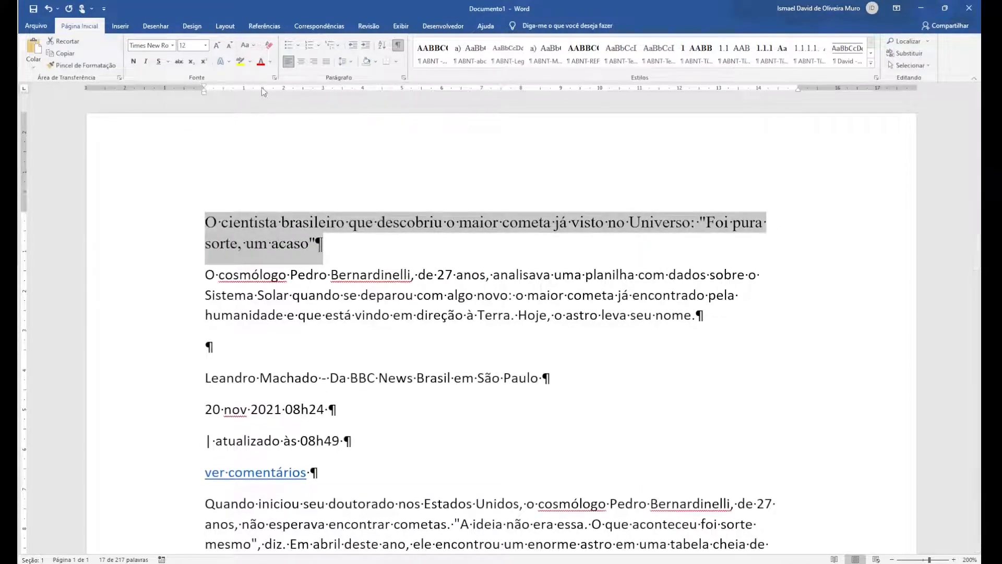
# Give the title paragraph justified alignment, single line spacing and 18 pt spacing after
pyautogui.click(403, 78)
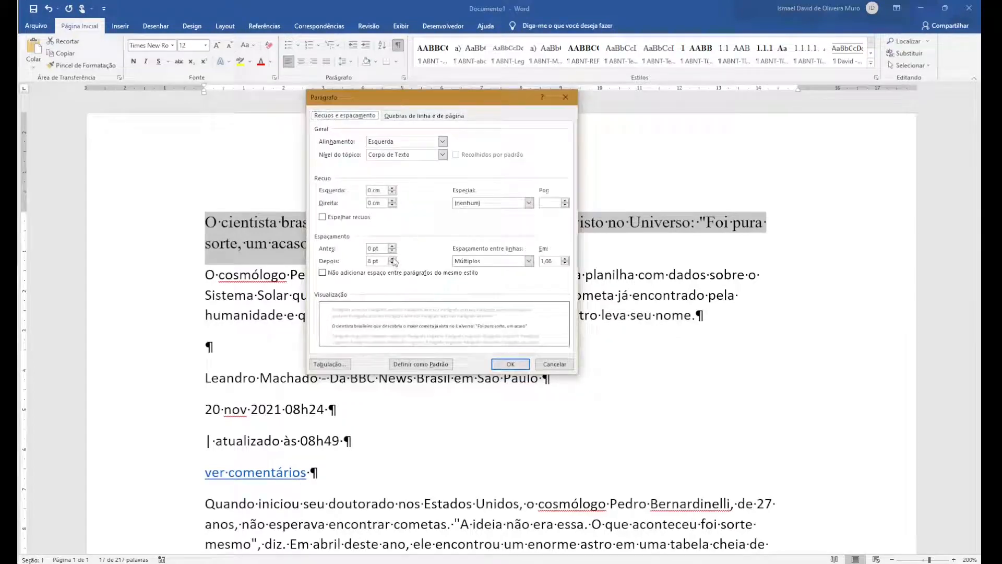
pyautogui.click(392, 259)
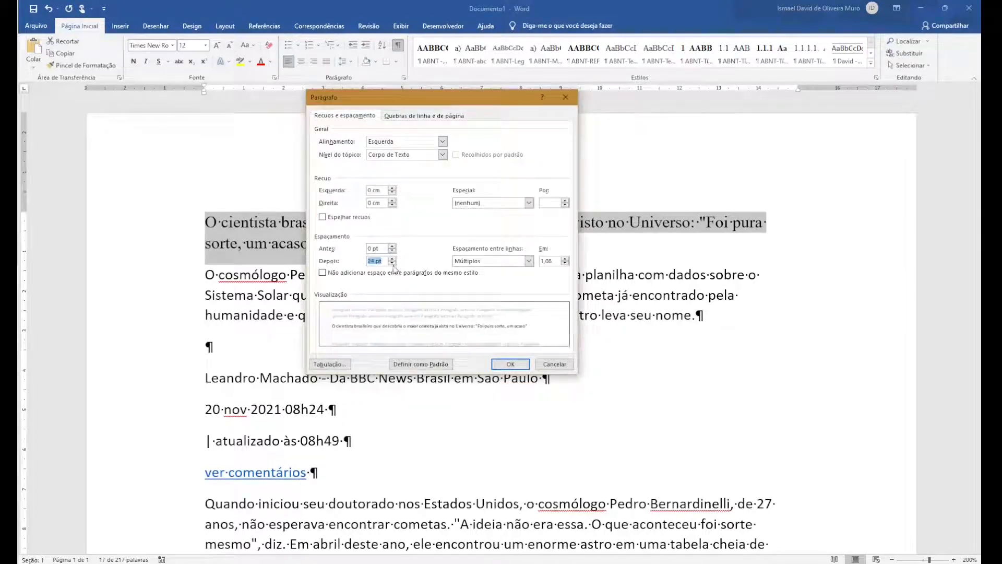
pyautogui.click(393, 259)
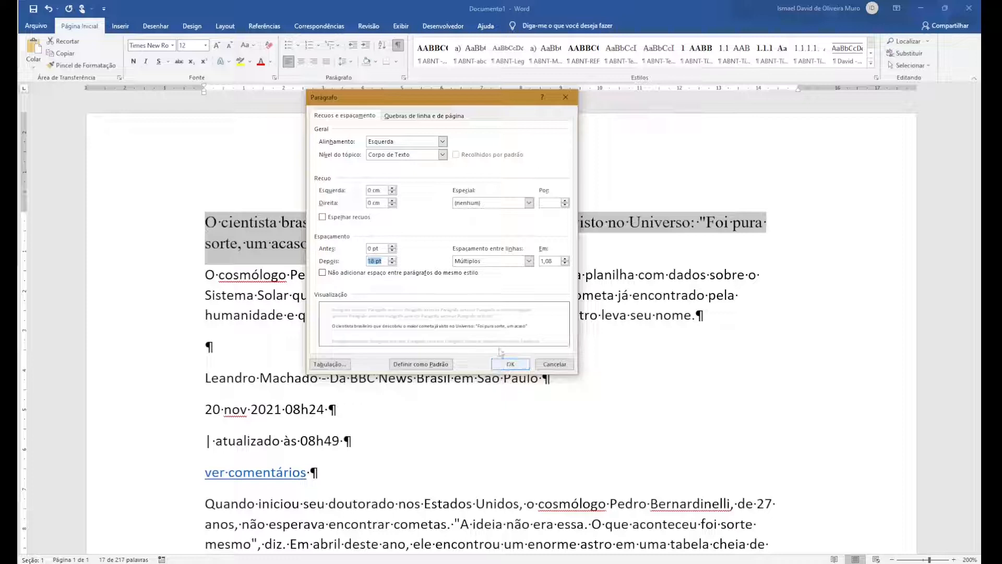
pyautogui.click(528, 261)
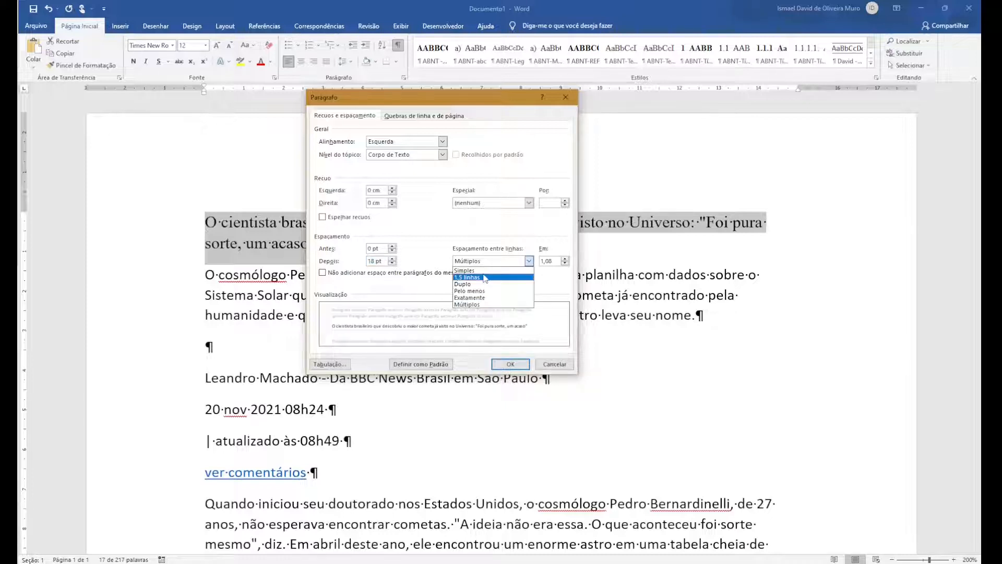
pyautogui.click(464, 270)
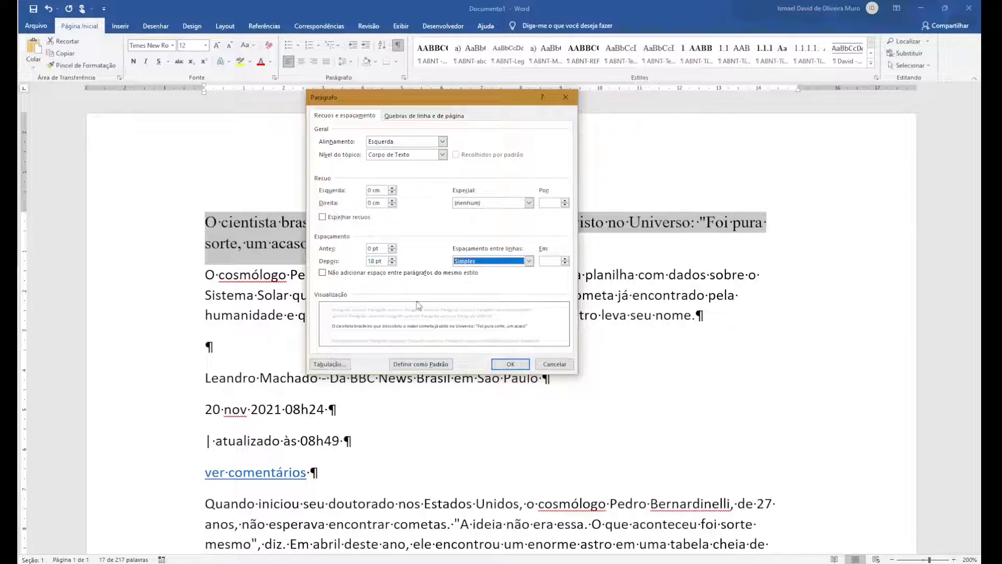
pyautogui.click(441, 142)
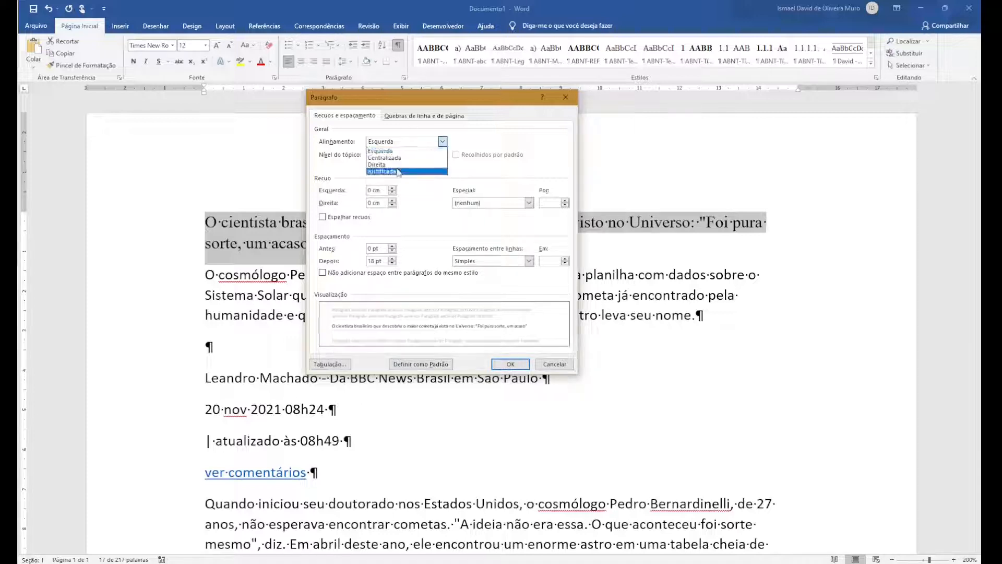
pyautogui.click(382, 172)
pyautogui.click(521, 367)
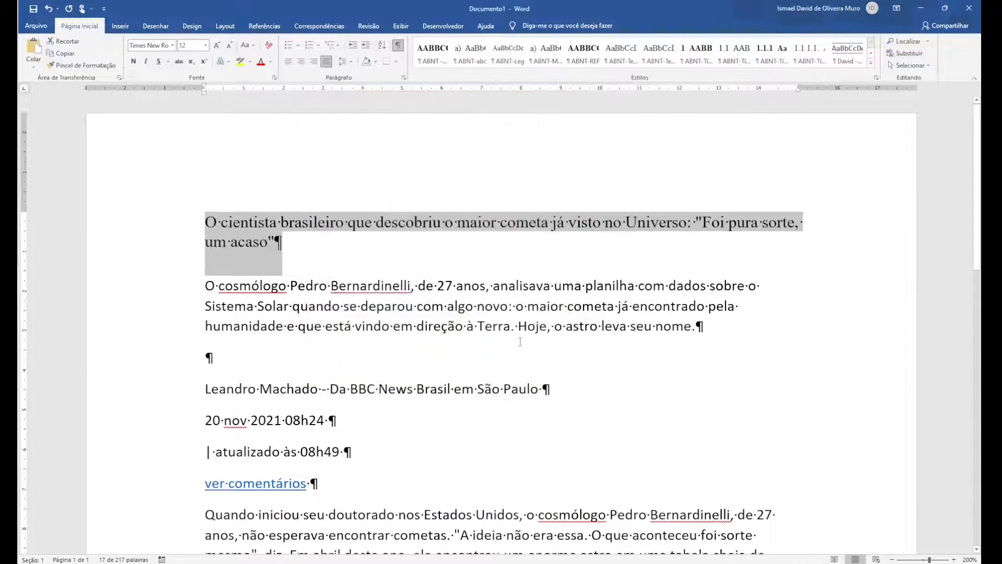
# Hide the formatting marks and copy the title's formatting onto the second paragraph with the Format Painter
pyautogui.click(305, 246)
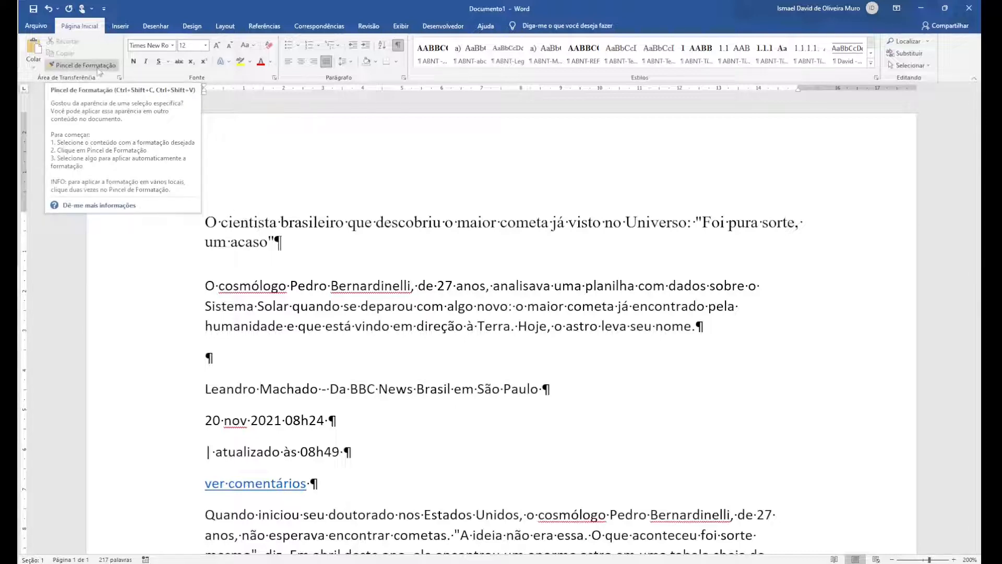
pyautogui.hotkey('ctrl', 'shift', '8')
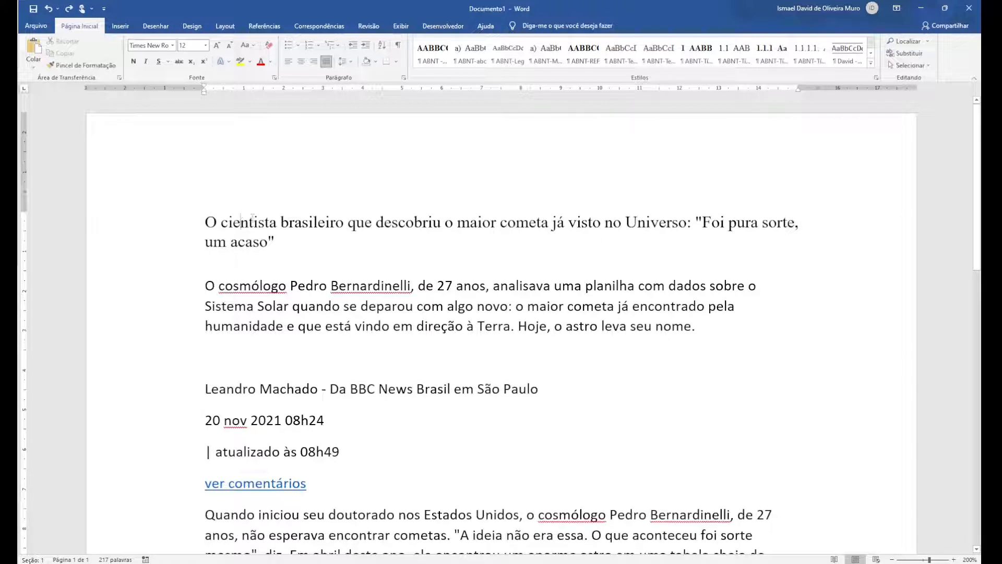
pyautogui.click(100, 71)
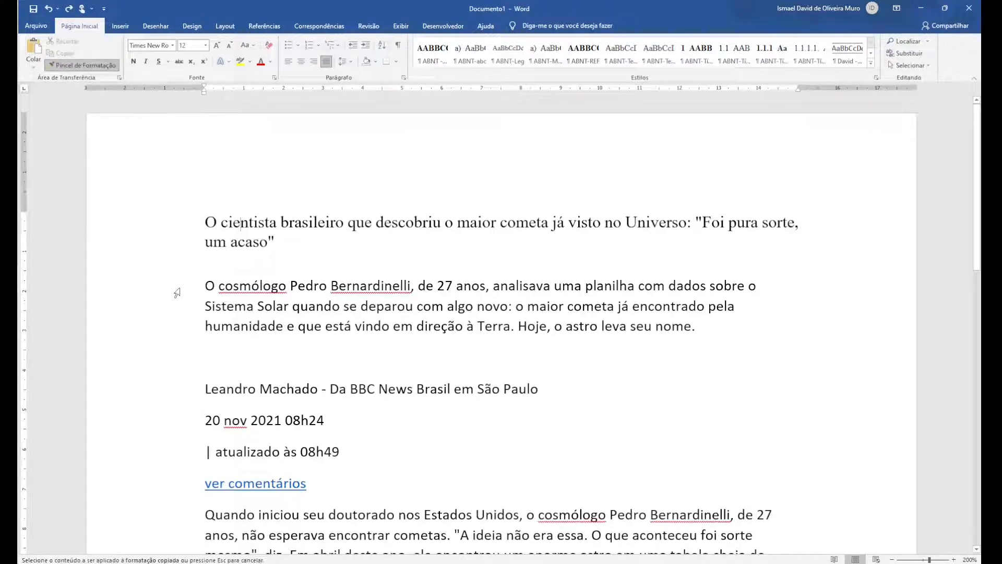
pyautogui.moveTo(177, 292); pyautogui.dragTo(180, 329)
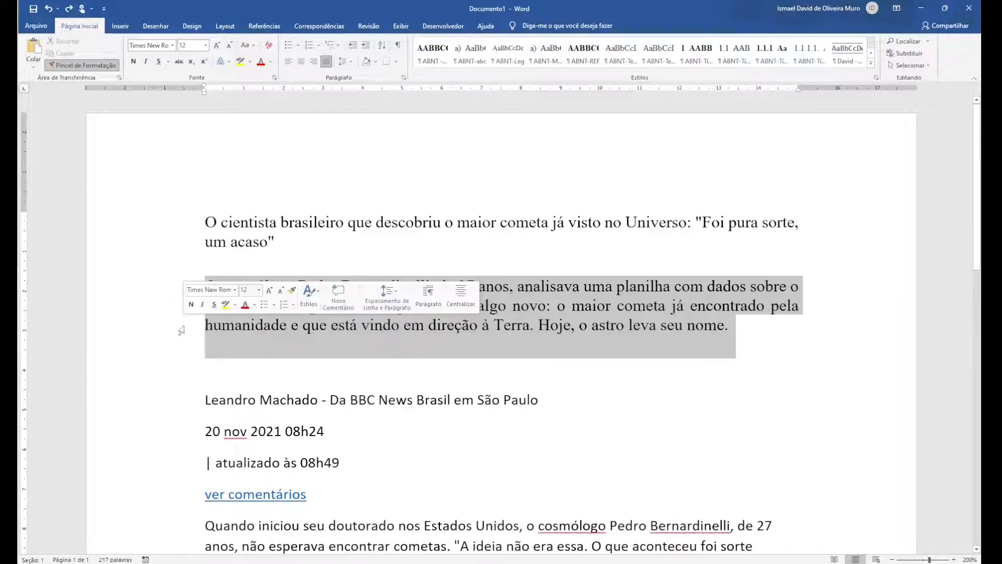
# Check the alignment and spacing settings of the second paragraph without changing them
pyautogui.click(351, 329)
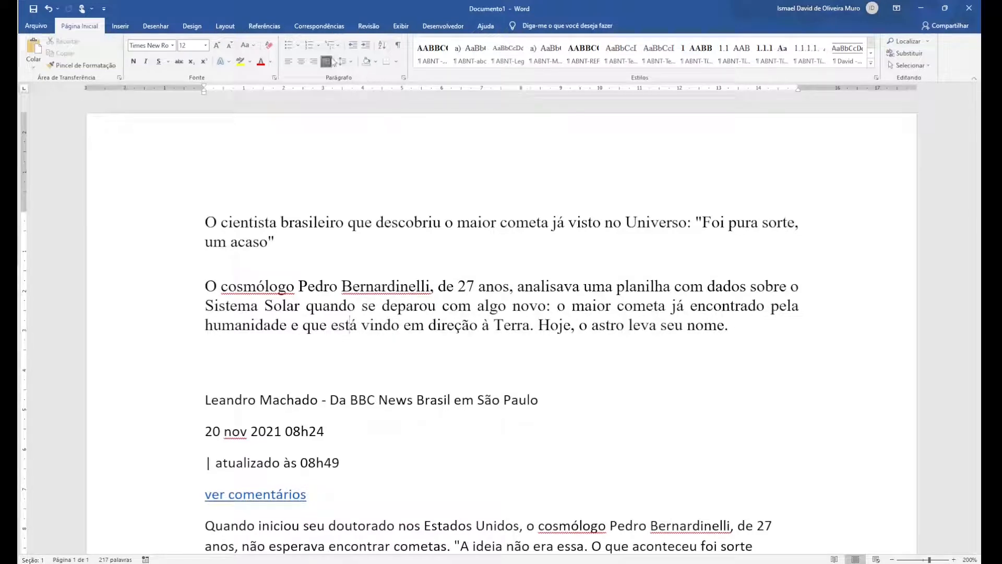
pyautogui.click(403, 77)
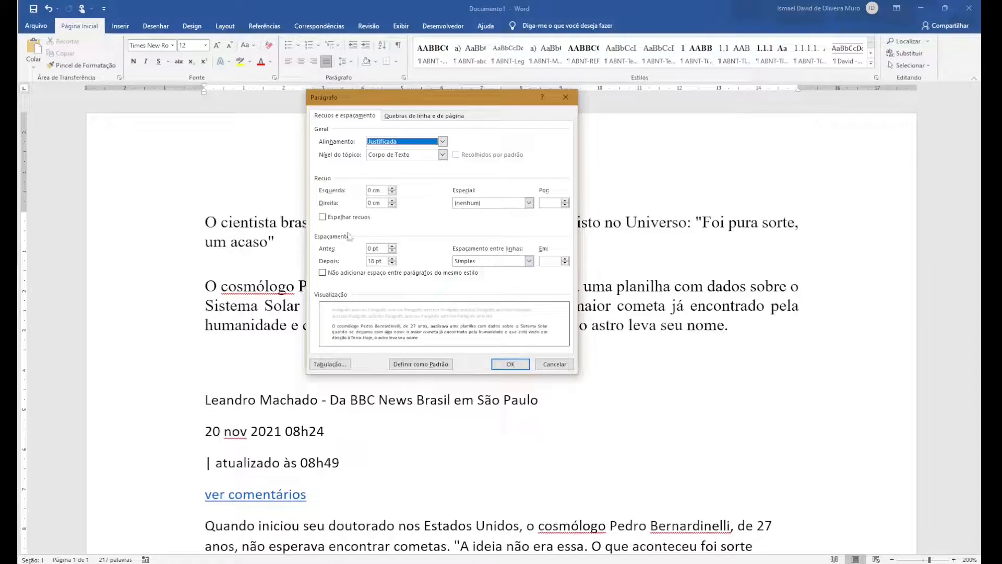
pyautogui.click(538, 367)
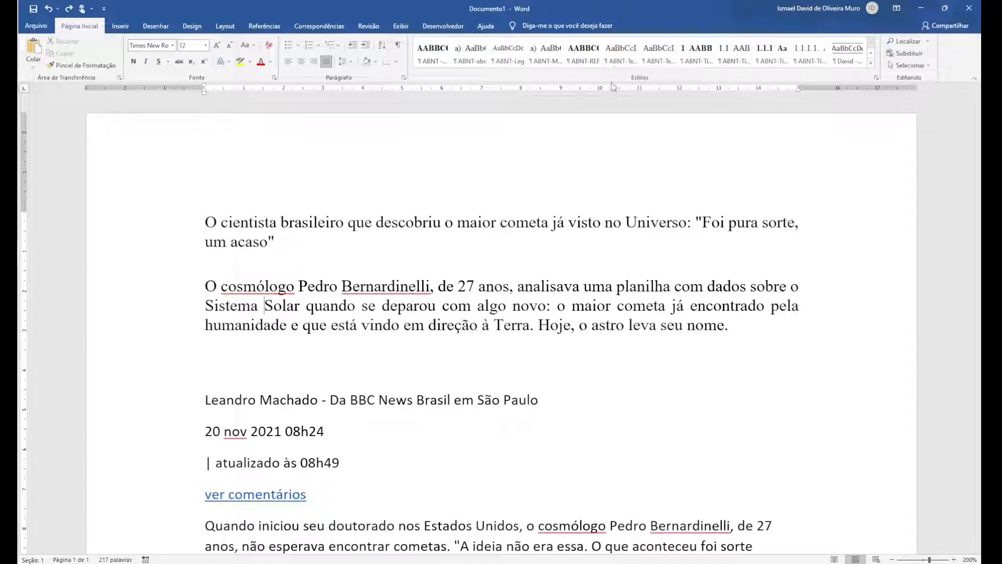
pyautogui.click(871, 63)
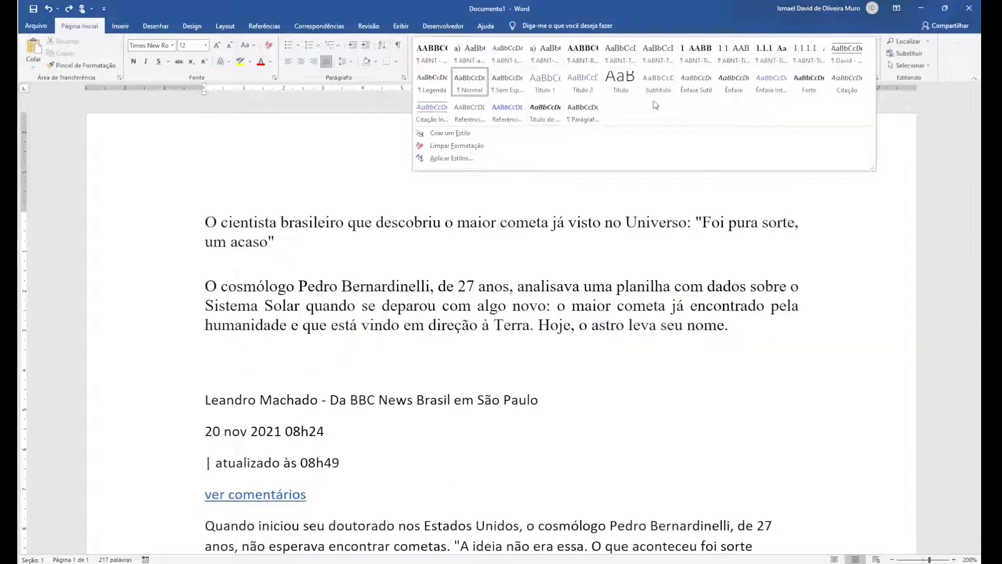
pyautogui.click(476, 191)
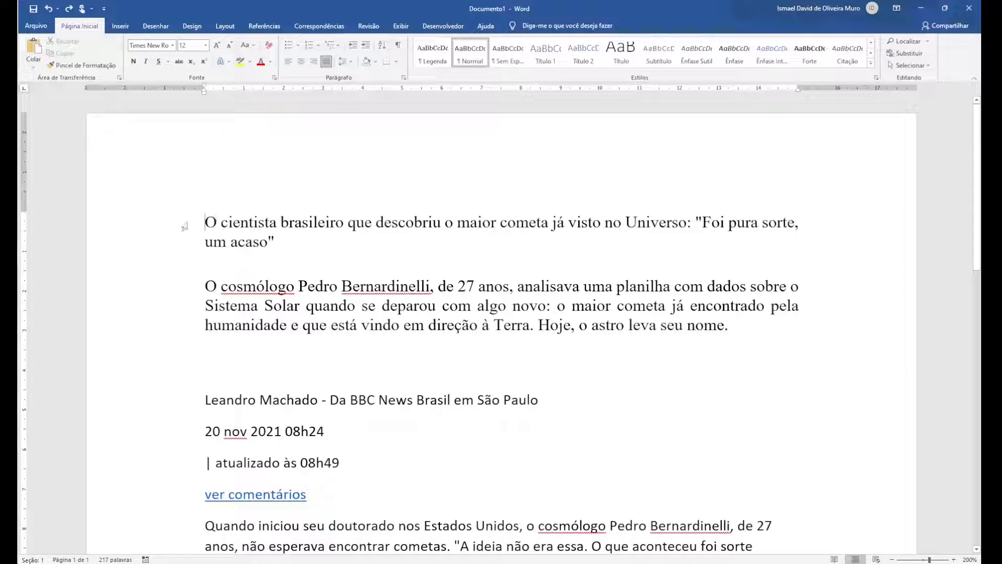
# Set the title paragraph's font to Blackadder ITC
pyautogui.moveTo(191, 226); pyautogui.dragTo(192, 244)
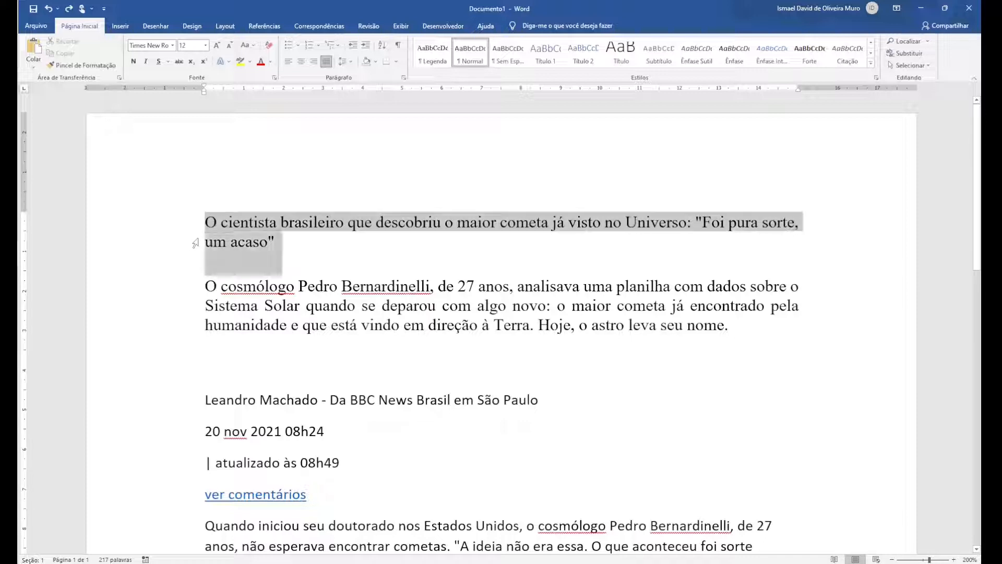
pyautogui.click(172, 45)
pyautogui.click(178, 122)
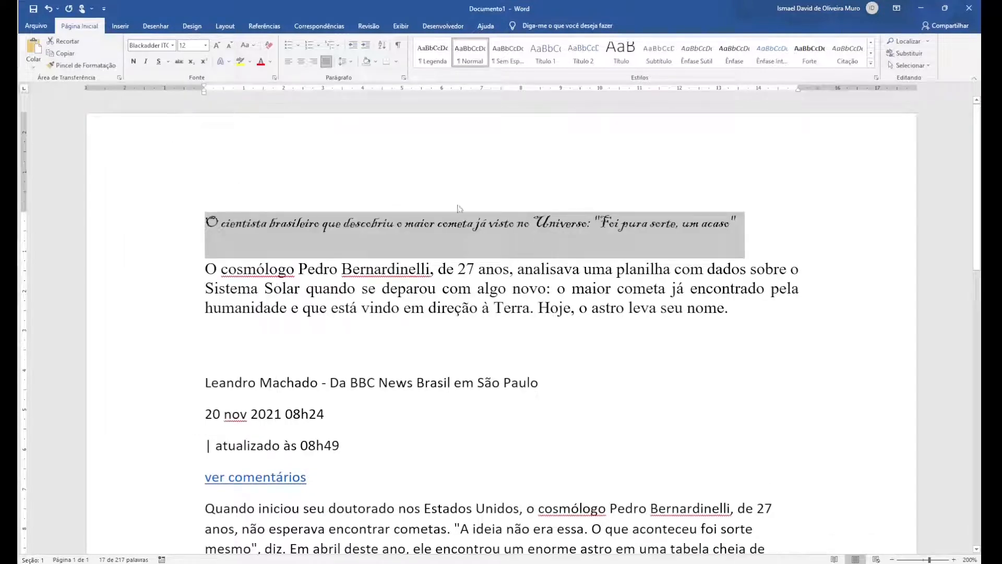
# Give the title paragraph a special first-line indent (Primeira linha) of 1,25 cm
pyautogui.click(405, 81)
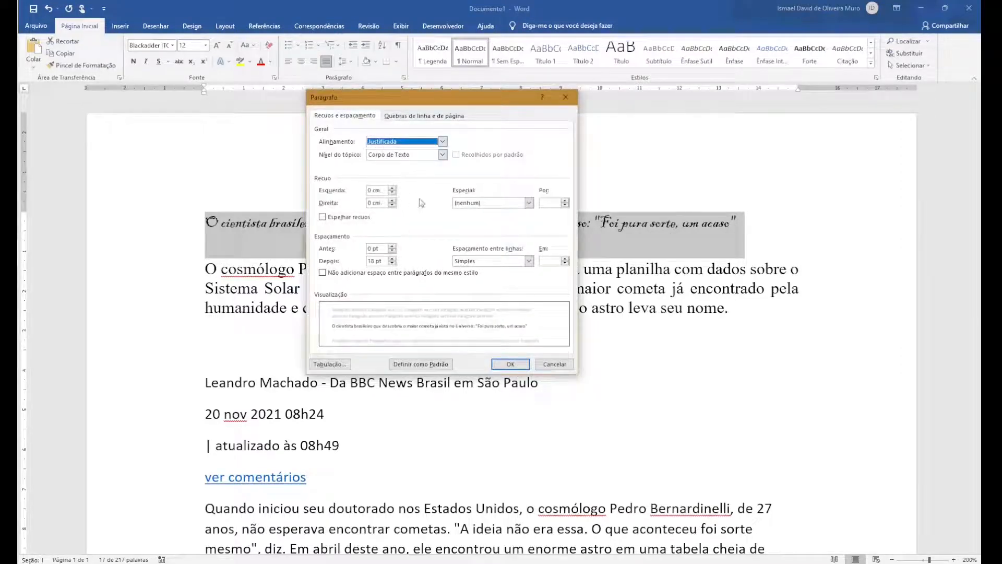
pyautogui.click(494, 203)
pyautogui.click(491, 218)
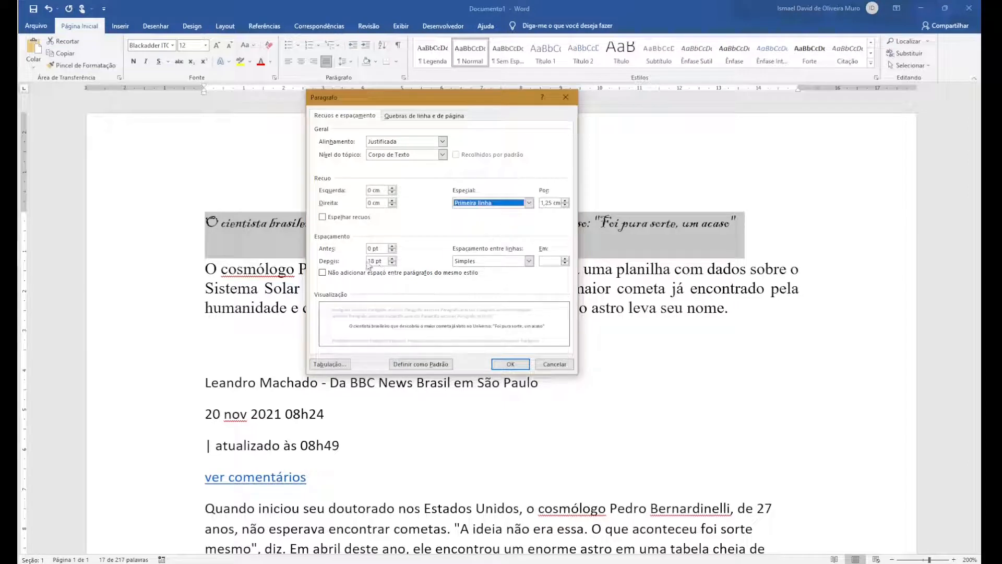
pyautogui.click(462, 300)
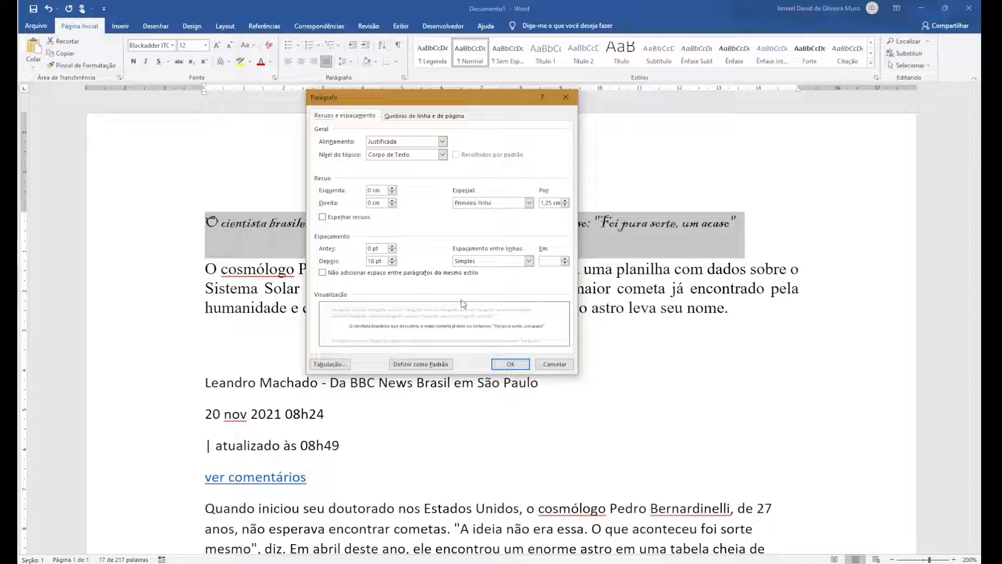
pyautogui.click(511, 365)
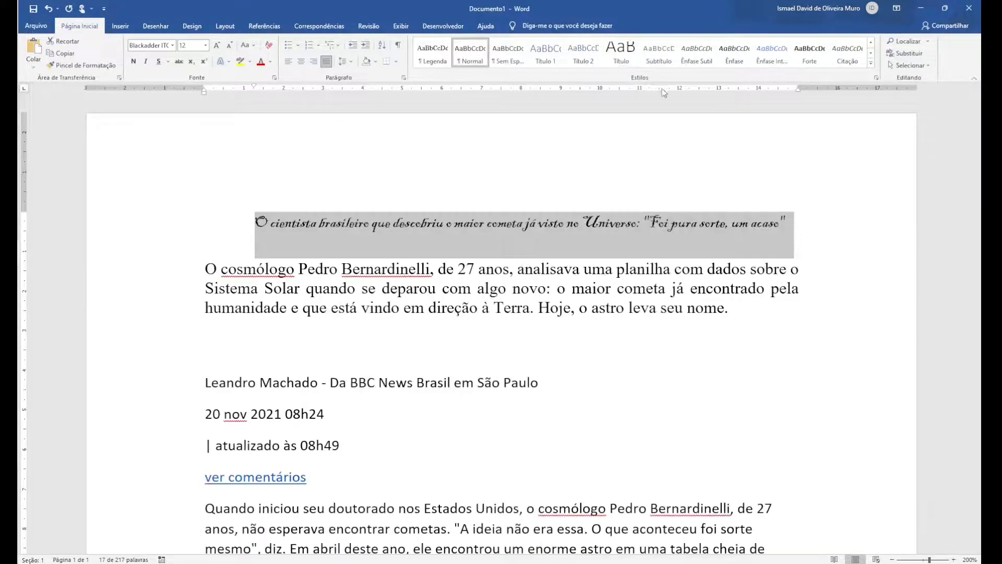
# Start a new style from the title's formatting, named MeuEstilo, of type Parágrafo and based on (sem estilo)
pyautogui.click(876, 78)
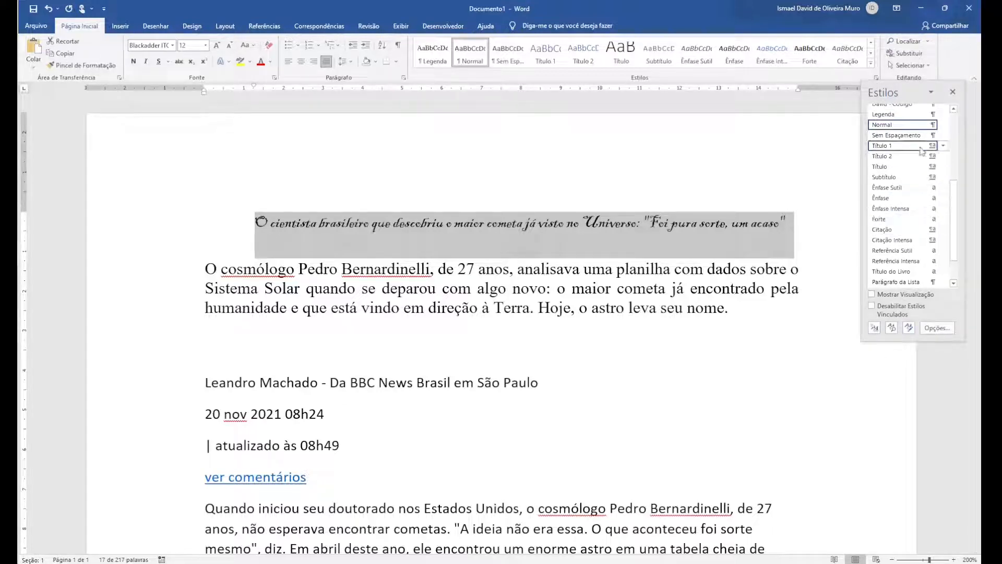
pyautogui.scroll(5, 954, 230)
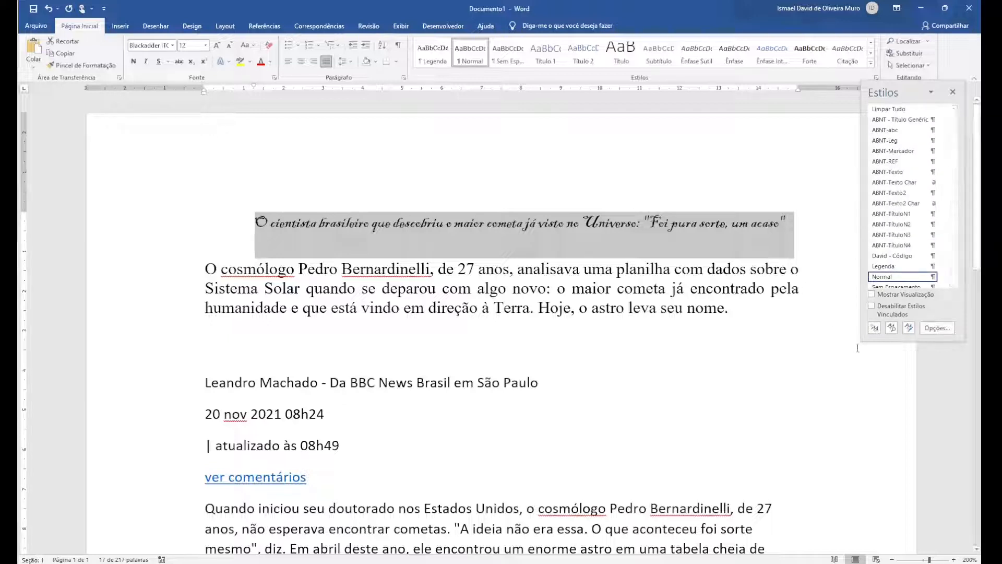
pyautogui.click(876, 330)
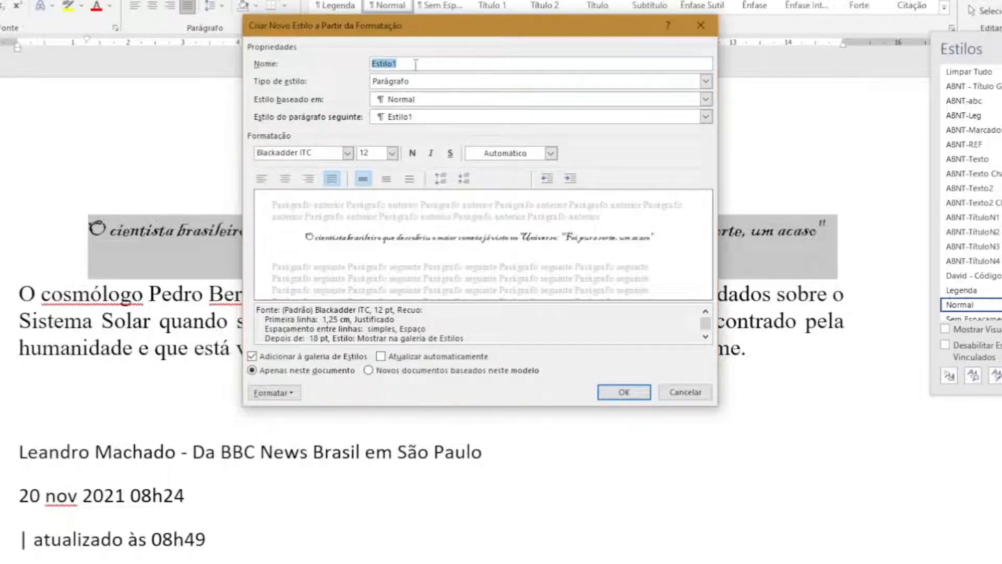
pyautogui.write('MeuEstil')
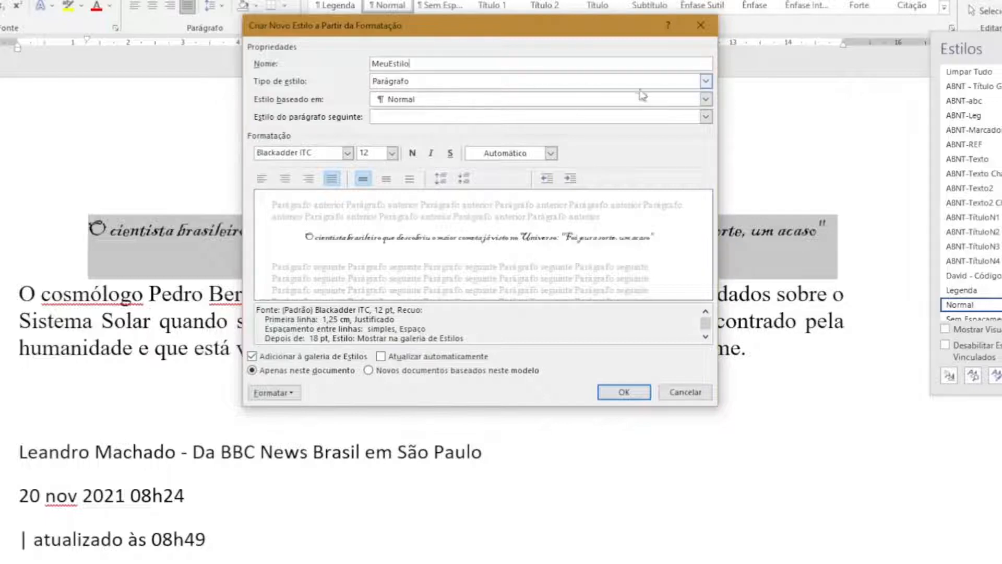
pyautogui.click(708, 82)
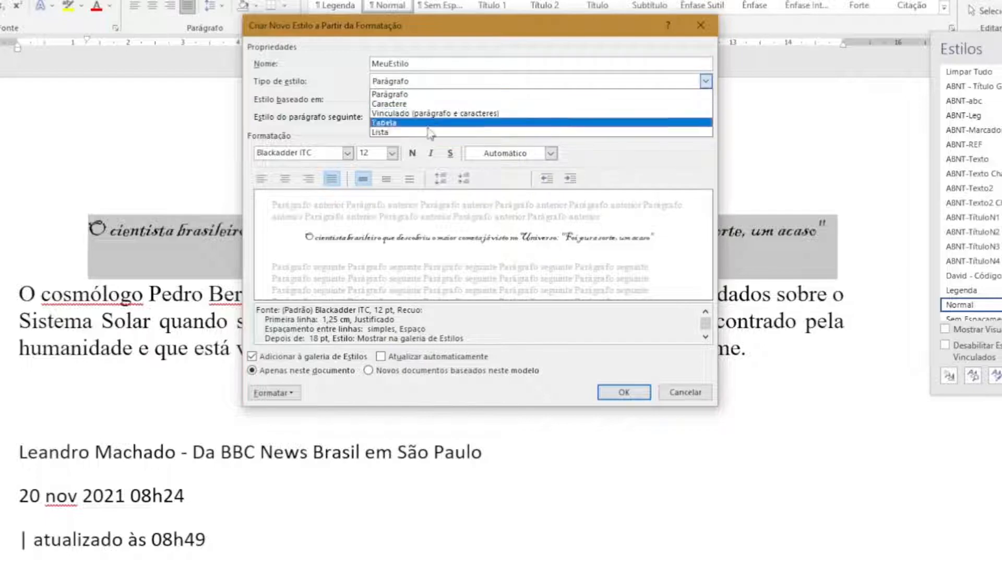
pyautogui.click(407, 95)
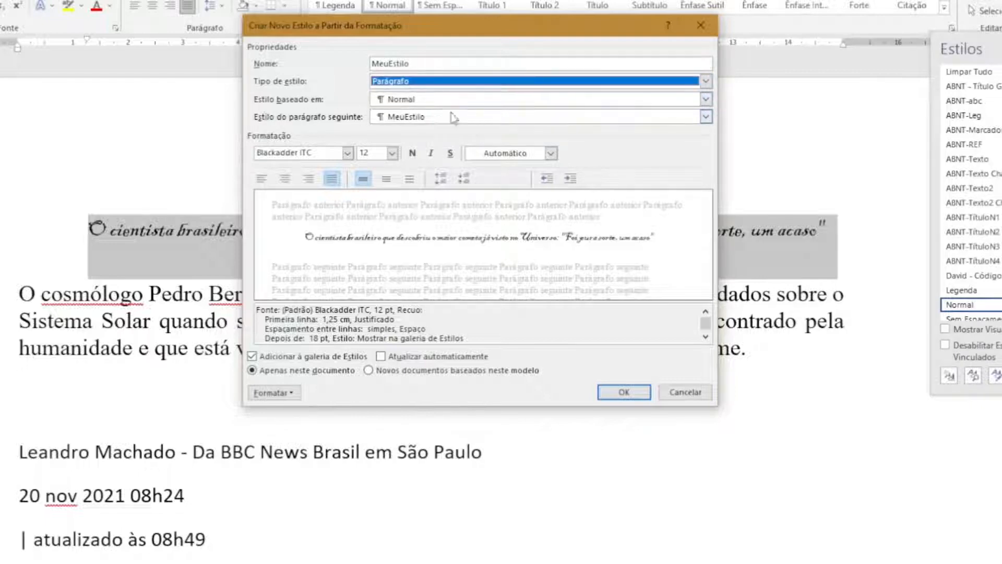
pyautogui.click(705, 99)
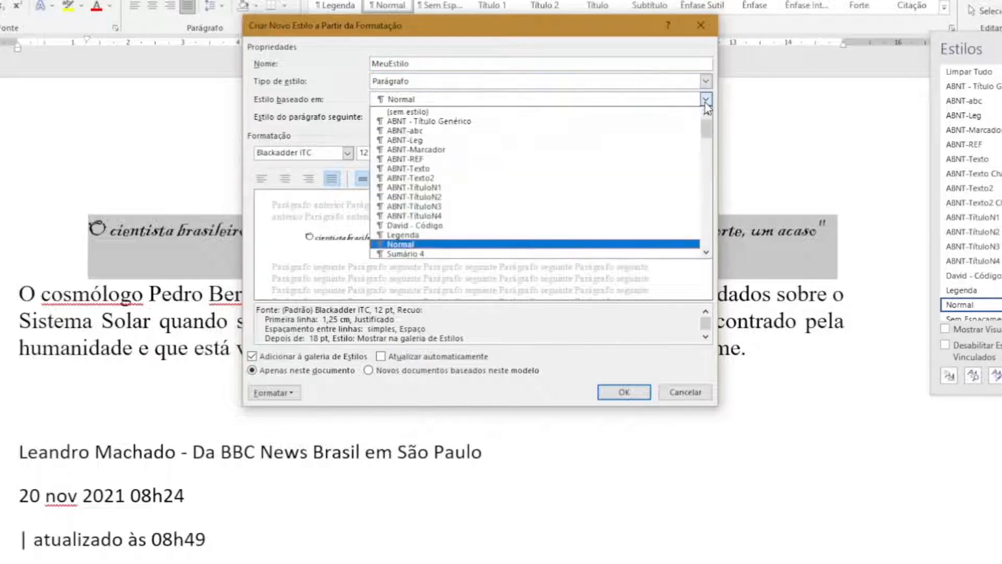
pyautogui.click(643, 111)
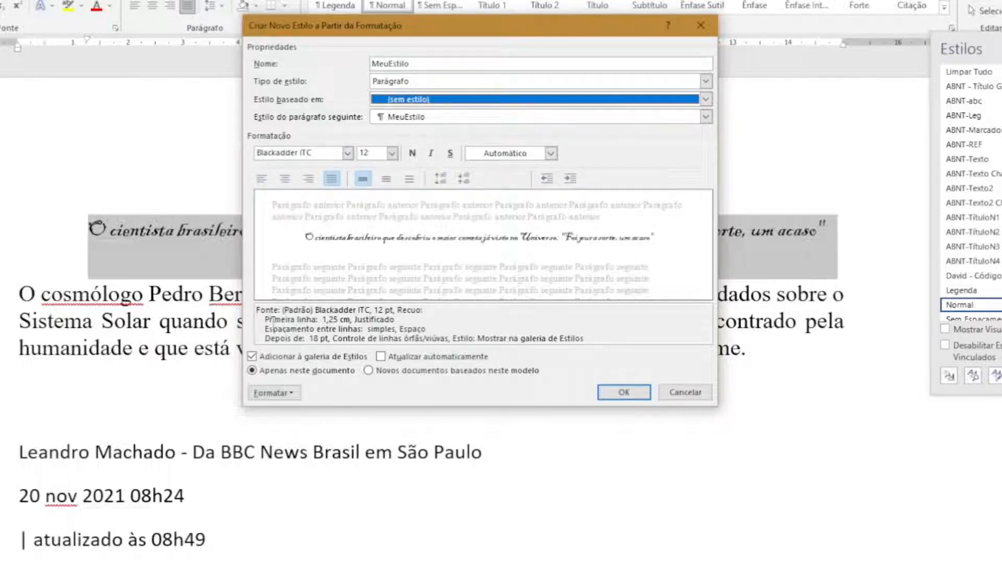
# Check the indent and spacing settings of the new style without changing them
pyautogui.click(284, 393)
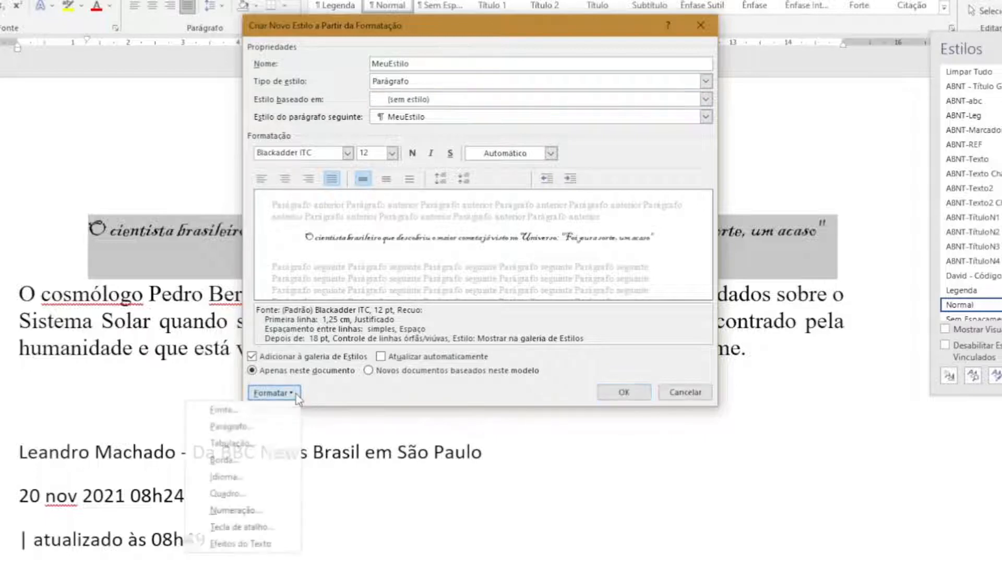
pyautogui.click(276, 426)
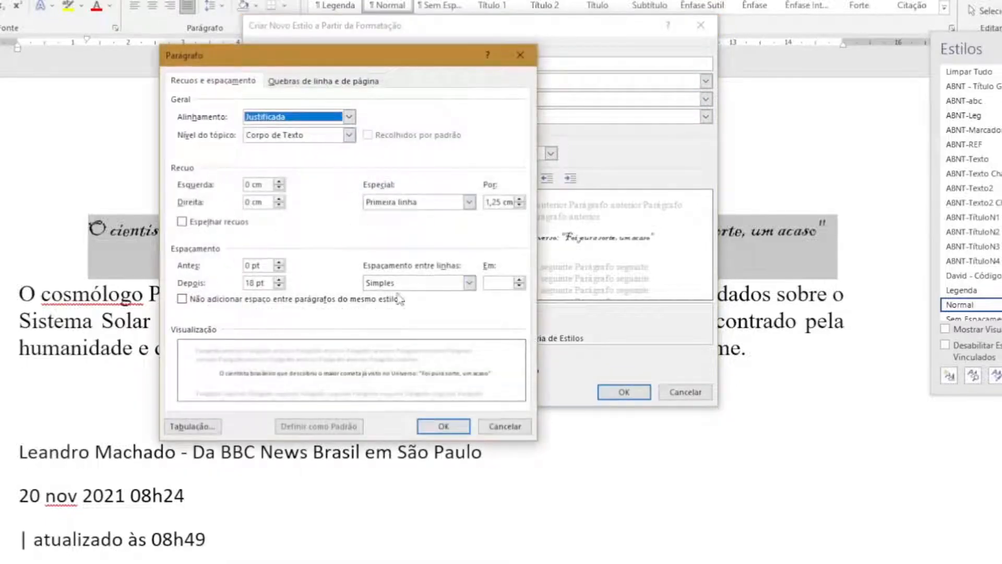
pyautogui.click(505, 426)
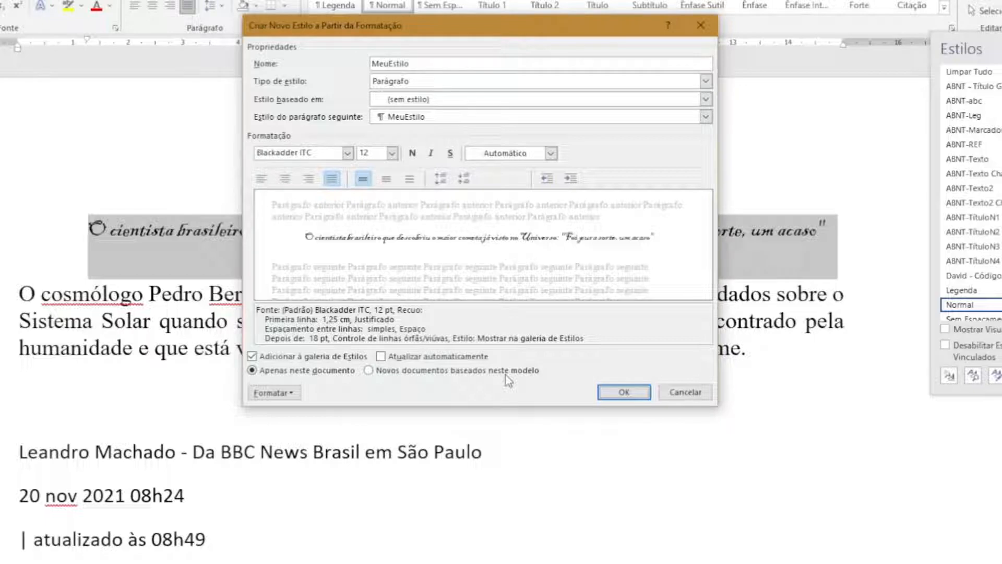
# Keep the new style limited to this document only and save it
pyautogui.click(369, 371)
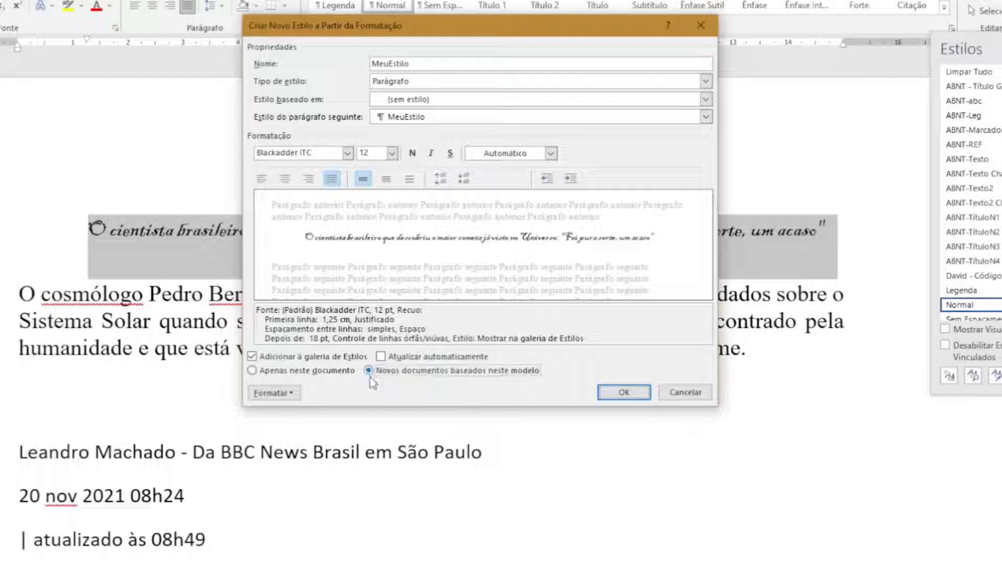
pyautogui.click(252, 372)
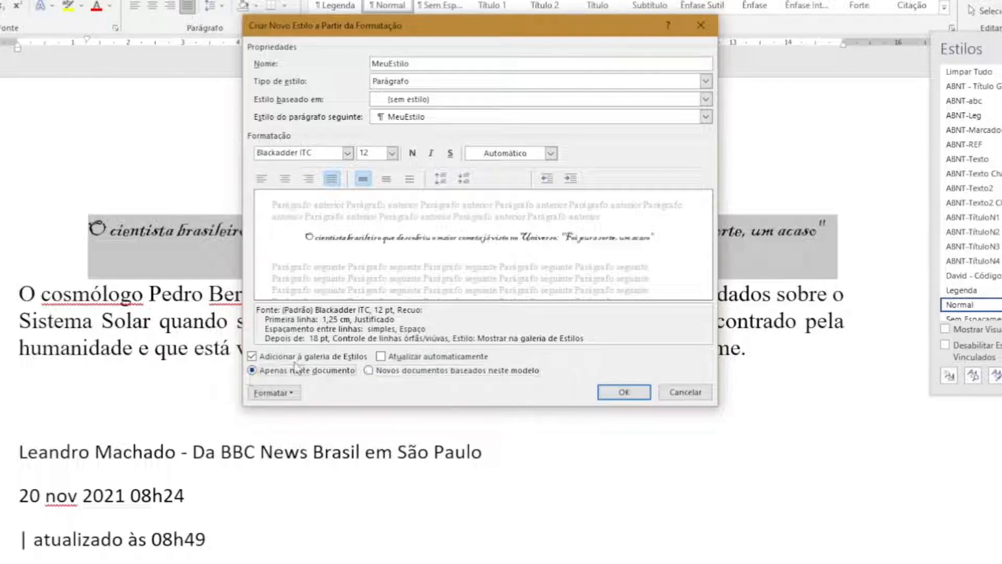
pyautogui.click(298, 395)
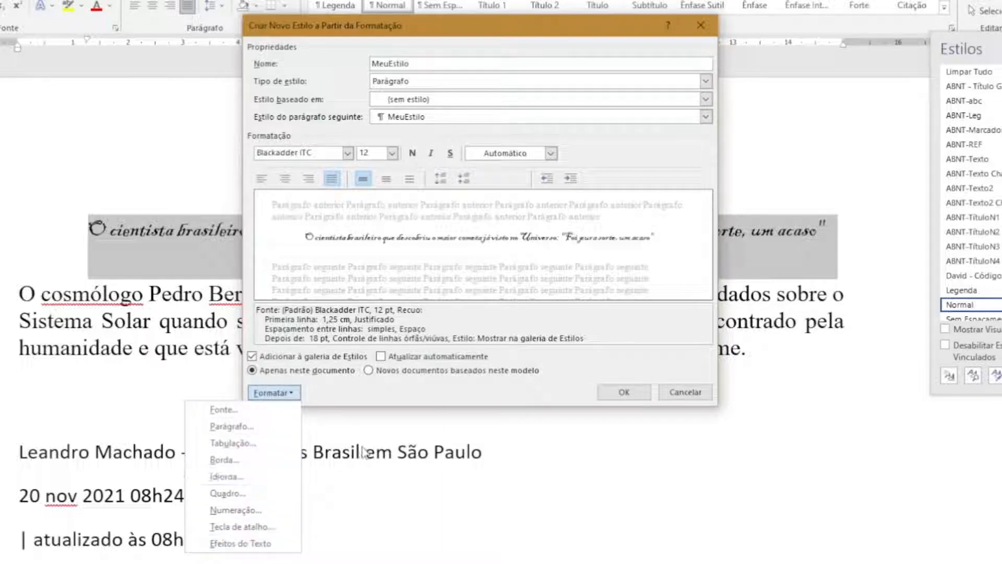
pyautogui.click(226, 477)
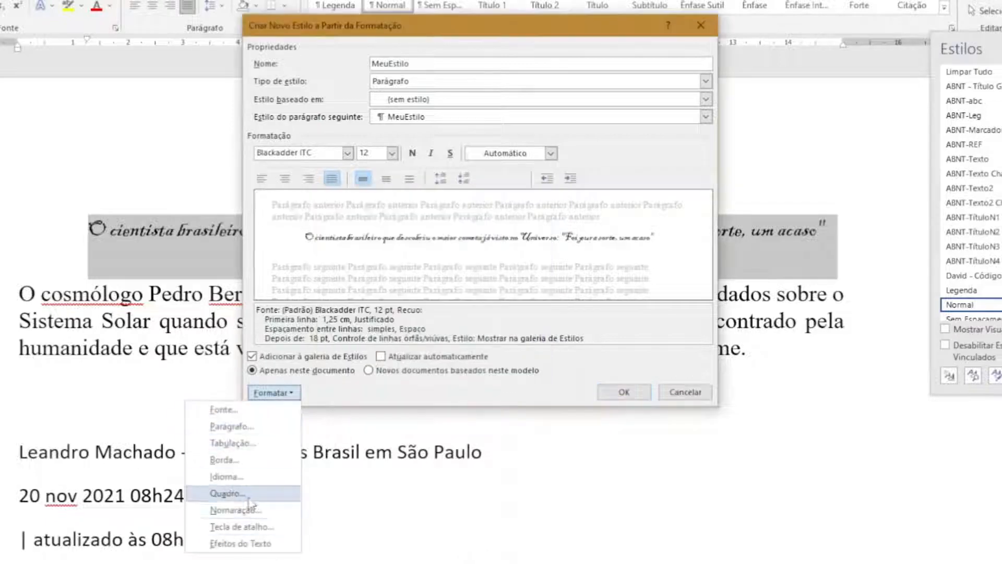
pyautogui.click(362, 401)
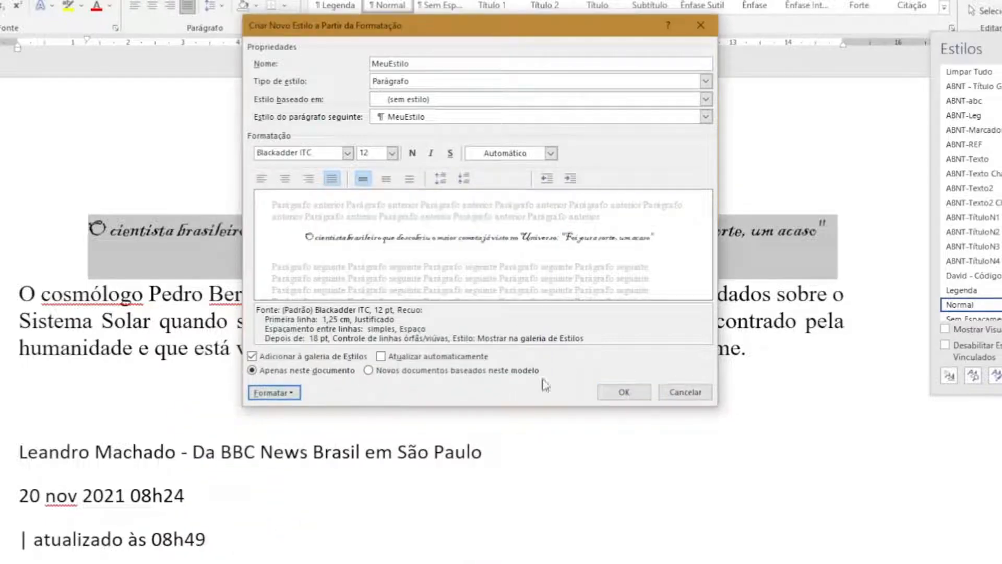
pyautogui.click(632, 393)
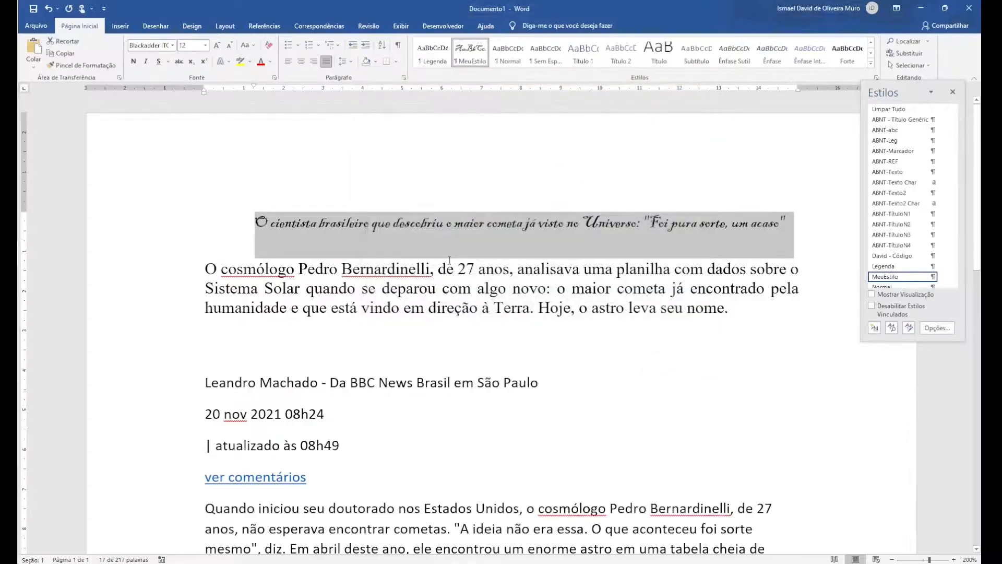
# Close the style list and apply the MeuEstilo style to the second paragraph and the author byline
pyautogui.click(371, 271)
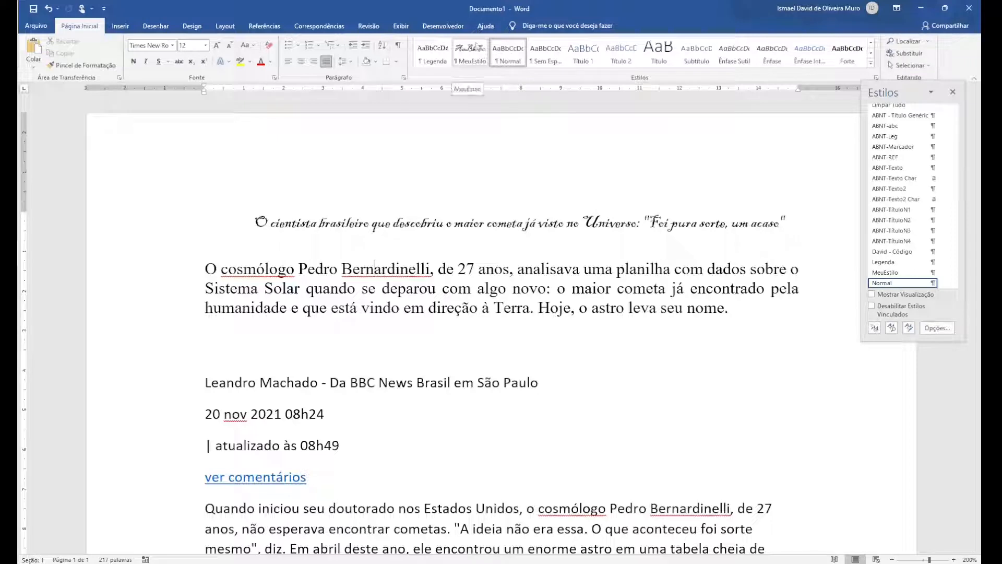
pyautogui.click(952, 92)
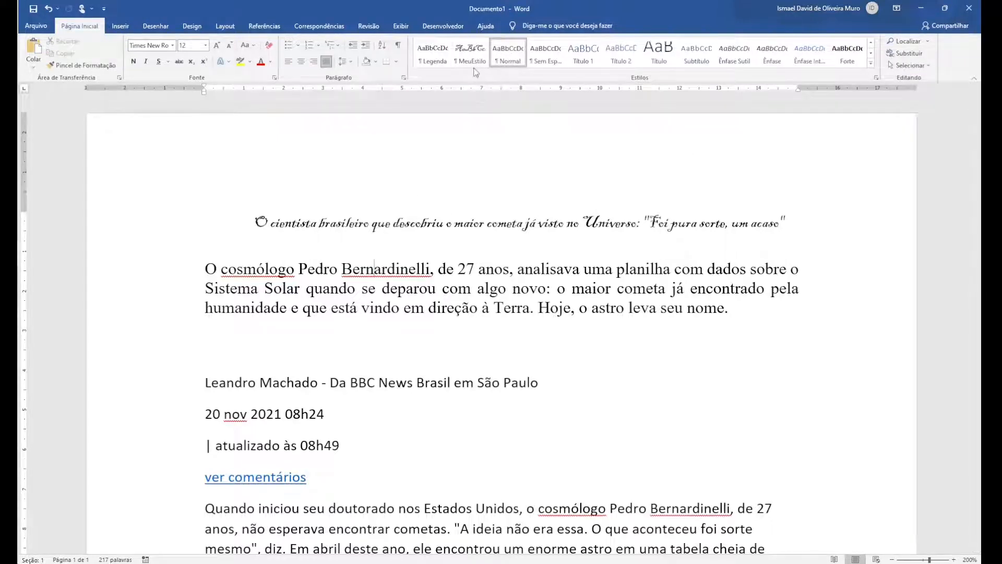
pyautogui.click(470, 52)
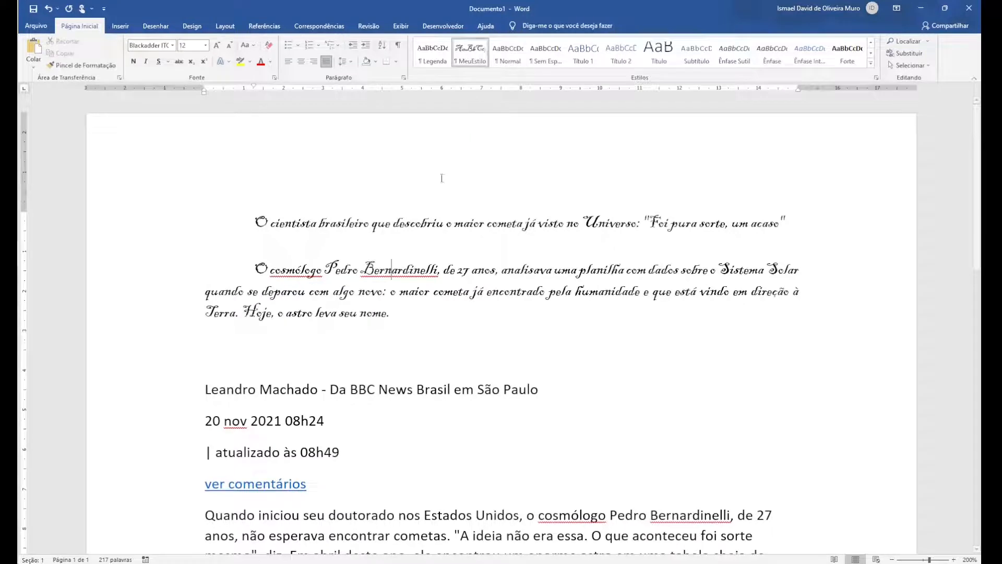
pyautogui.doubleClick(323, 389)
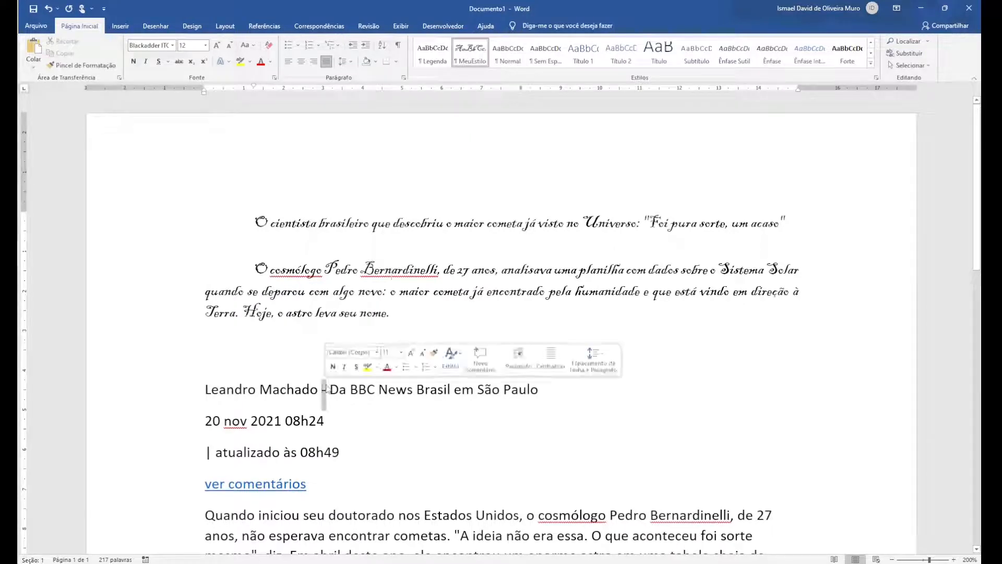
pyautogui.click(470, 52)
# Apply the MeuEstilo style to the entire document and look through the reformatted pages
pyautogui.scroll(-3, 249, 484)
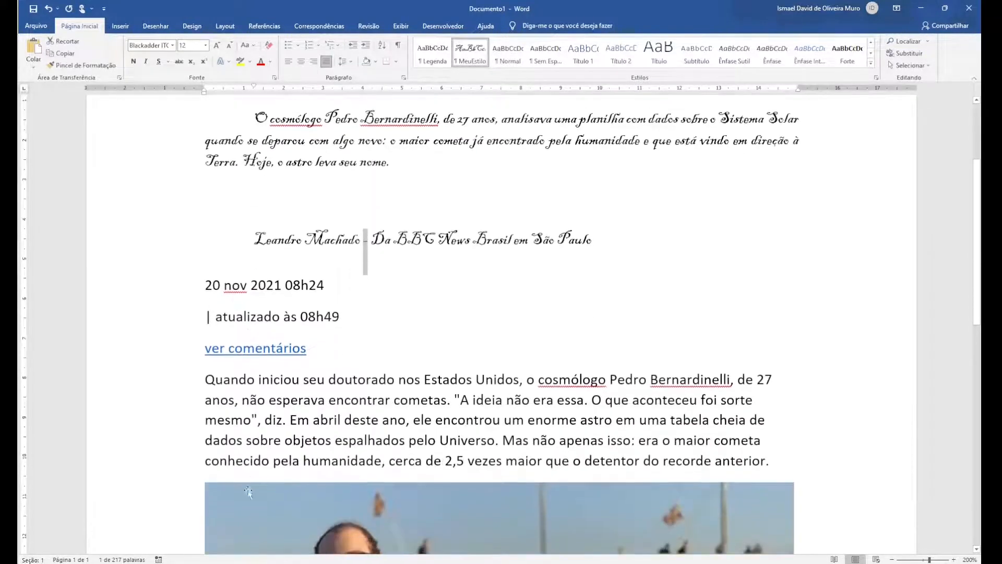
pyautogui.click(358, 379)
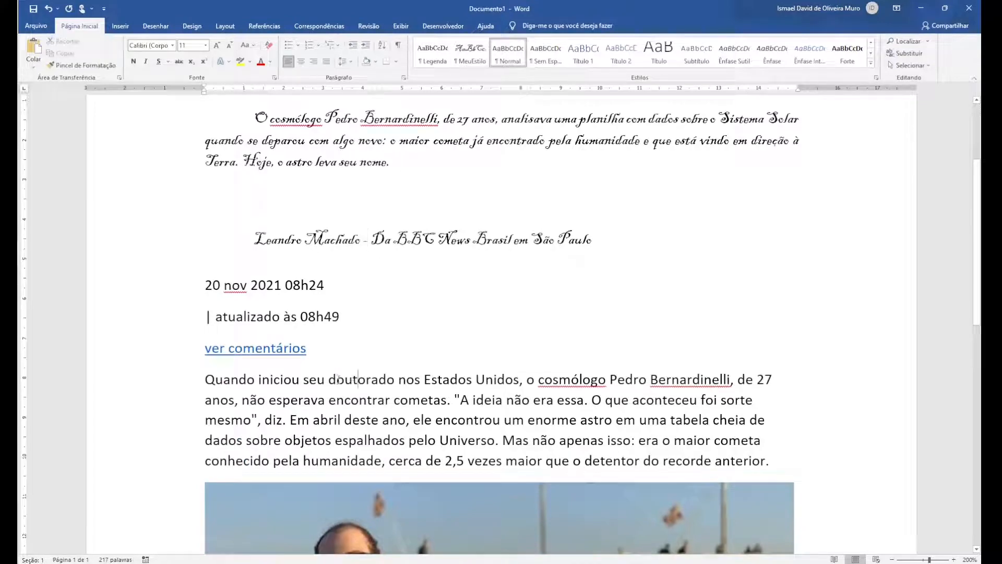
pyautogui.hotkey('ctrl', 'a')
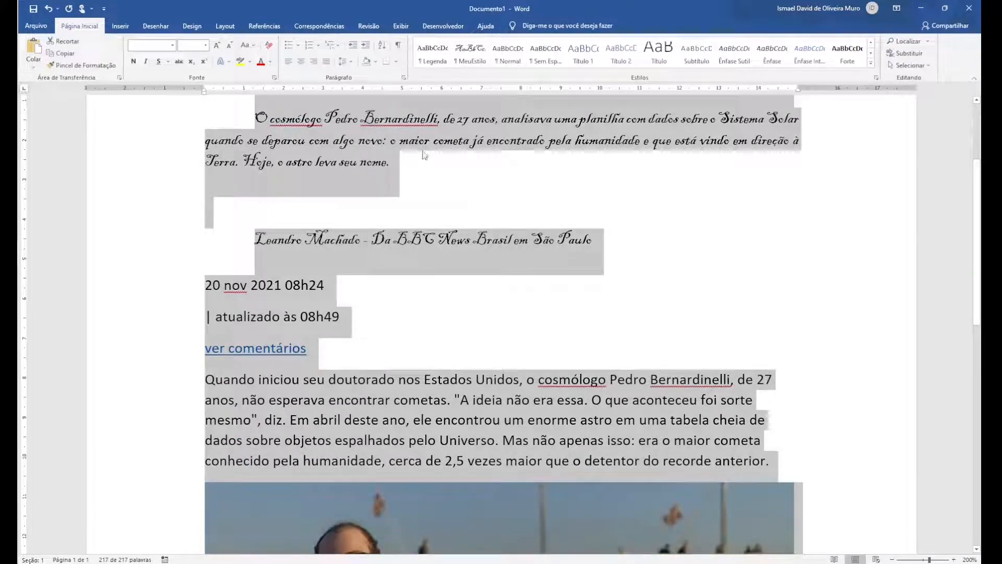
pyautogui.click(471, 54)
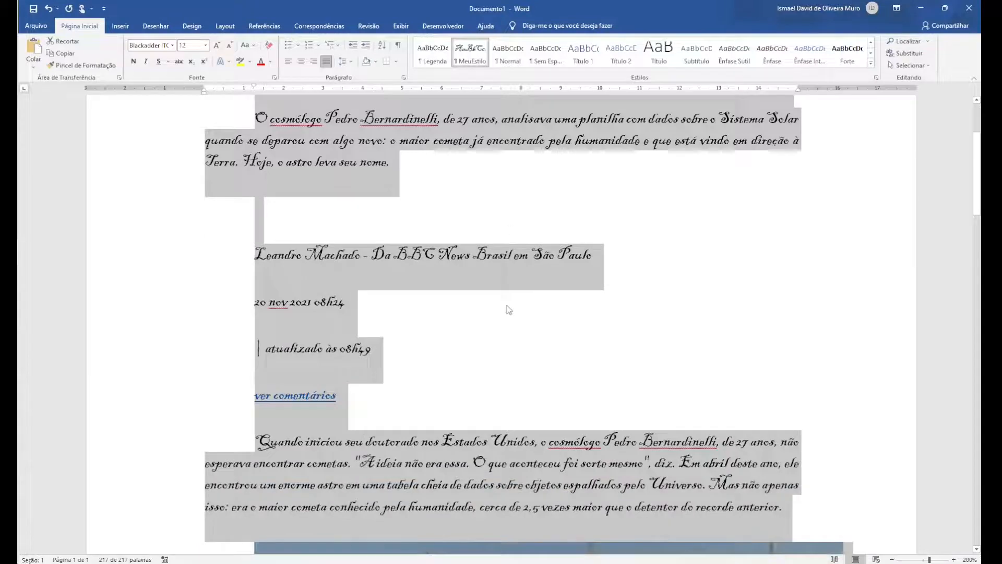
pyautogui.click(528, 462)
pyautogui.scroll(-10, 529, 463)
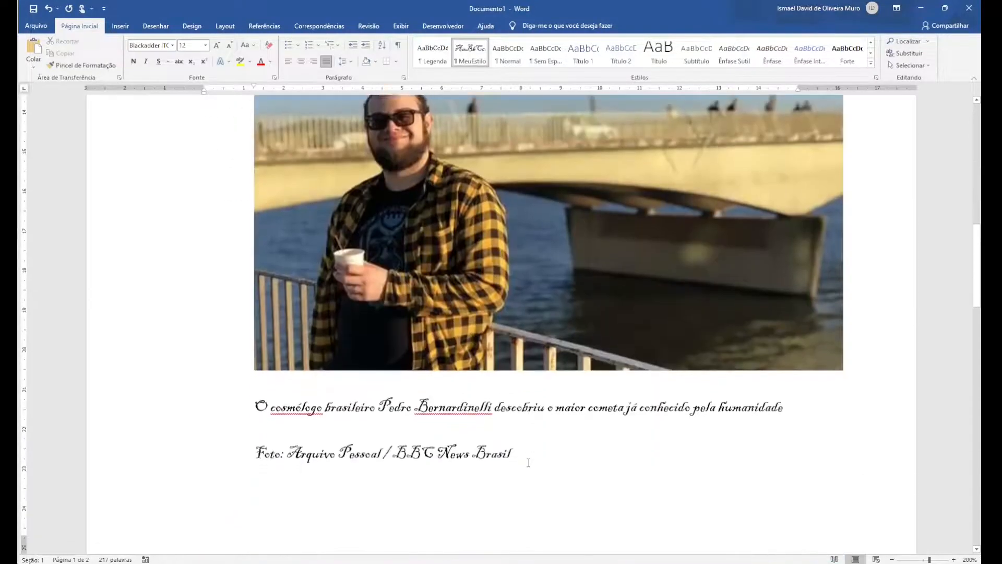
pyautogui.scroll(-6, 529, 463)
pyautogui.scroll(9, 529, 463)
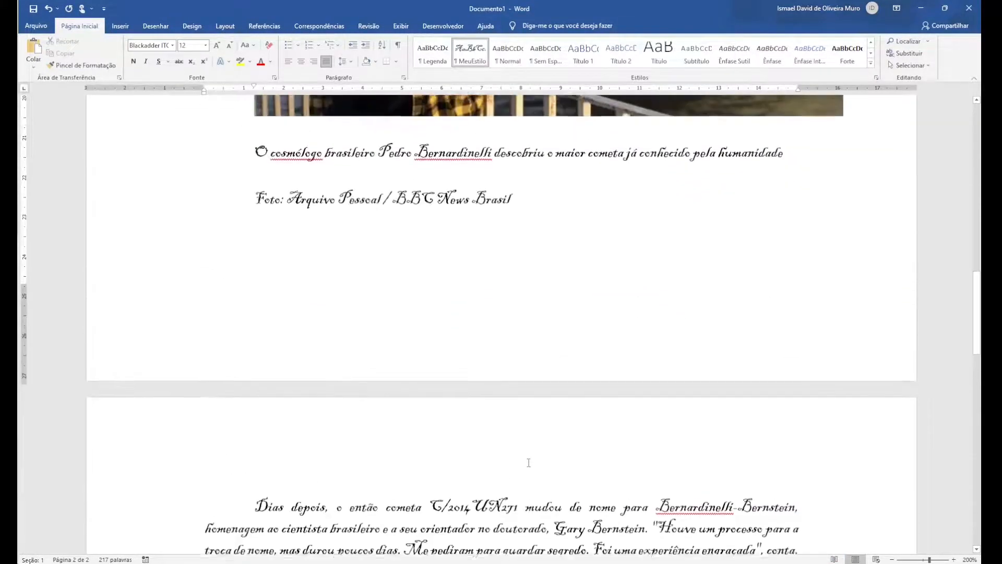
# Apply the Normal style to the author byline and to the photo credit line below the picture
pyautogui.scroll(15, 529, 462)
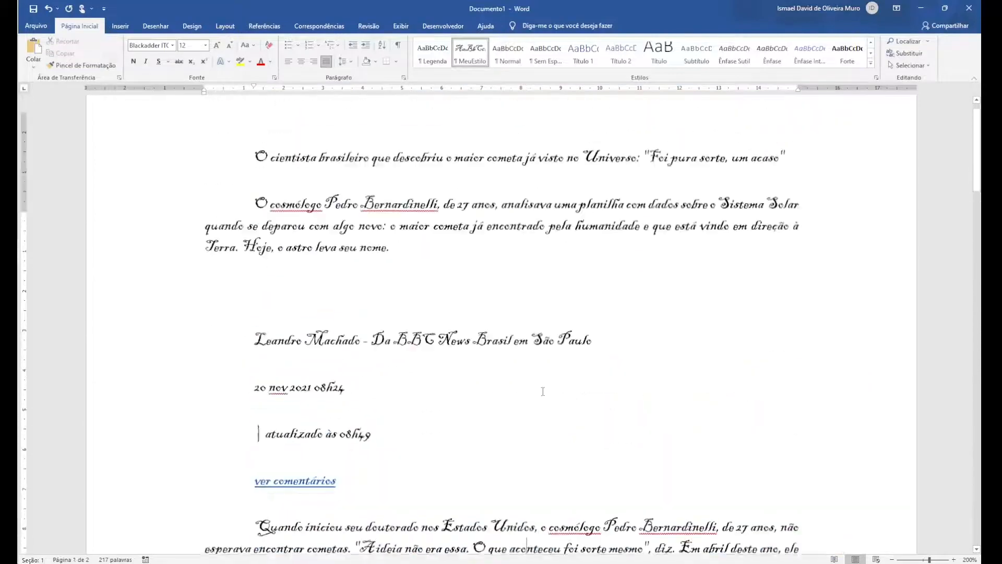
pyautogui.scroll(-12, 543, 392)
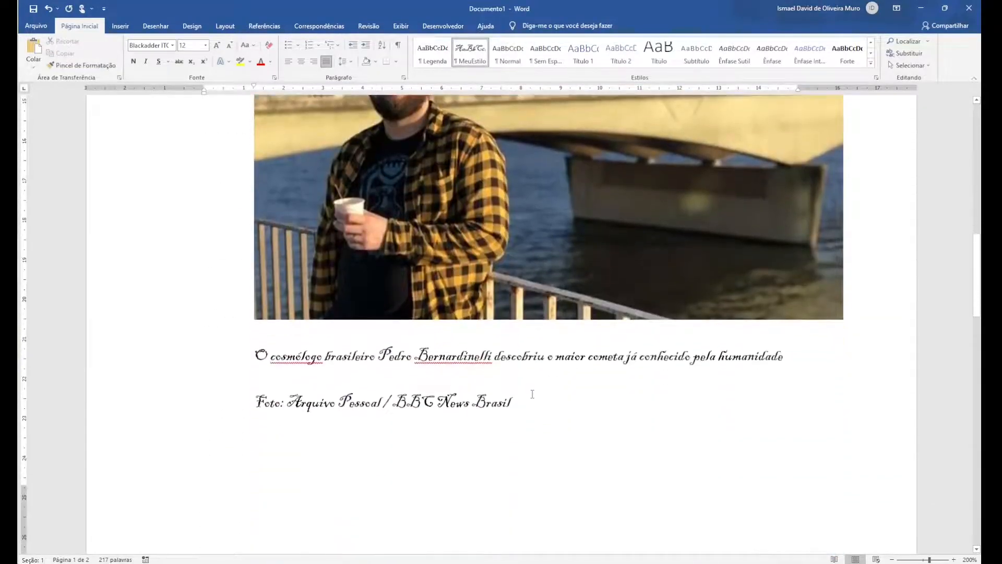
pyautogui.scroll(15, 423, 394)
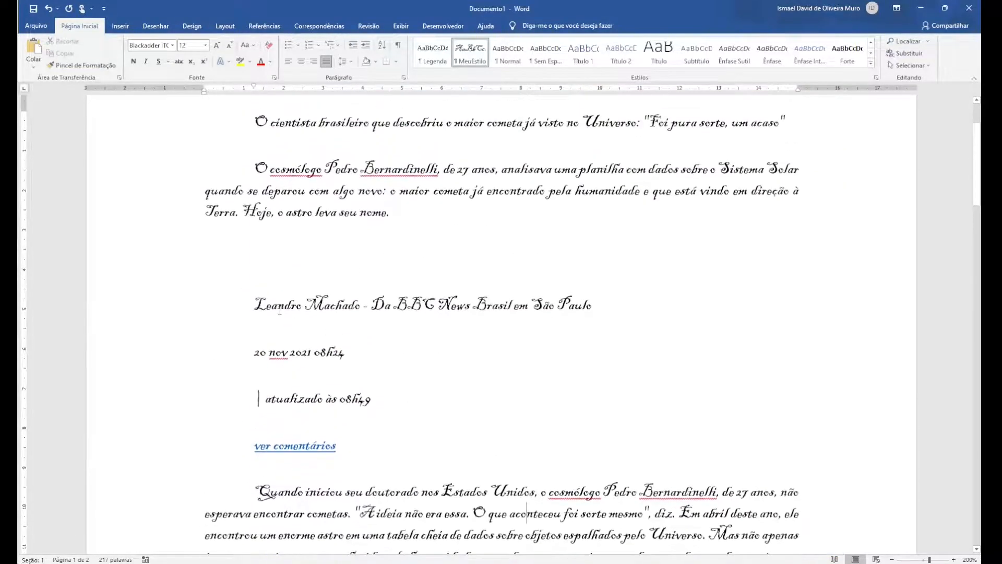
pyautogui.click(296, 306)
pyautogui.click(508, 54)
pyautogui.scroll(-10, 254, 336)
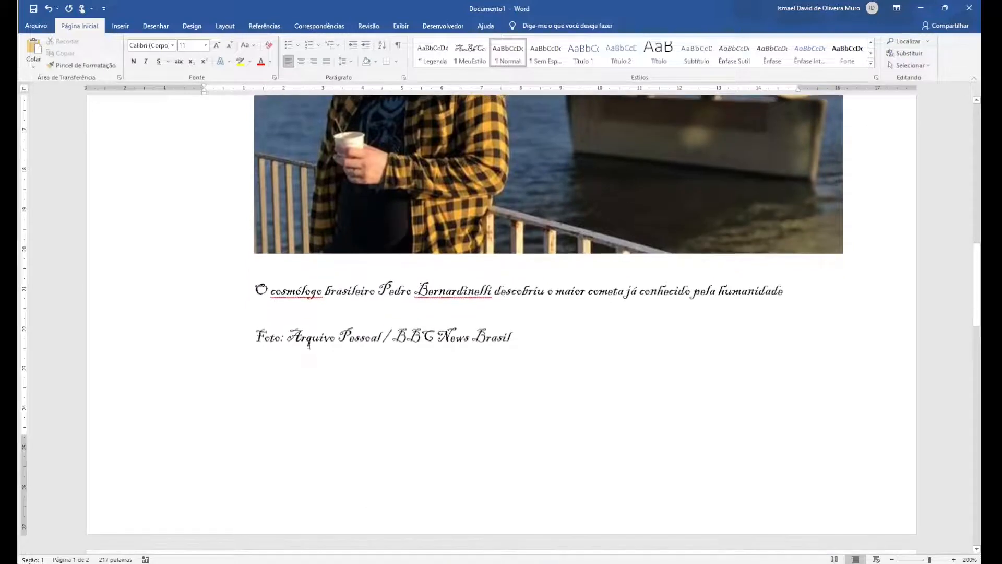
pyautogui.click(309, 342)
pyautogui.click(519, 64)
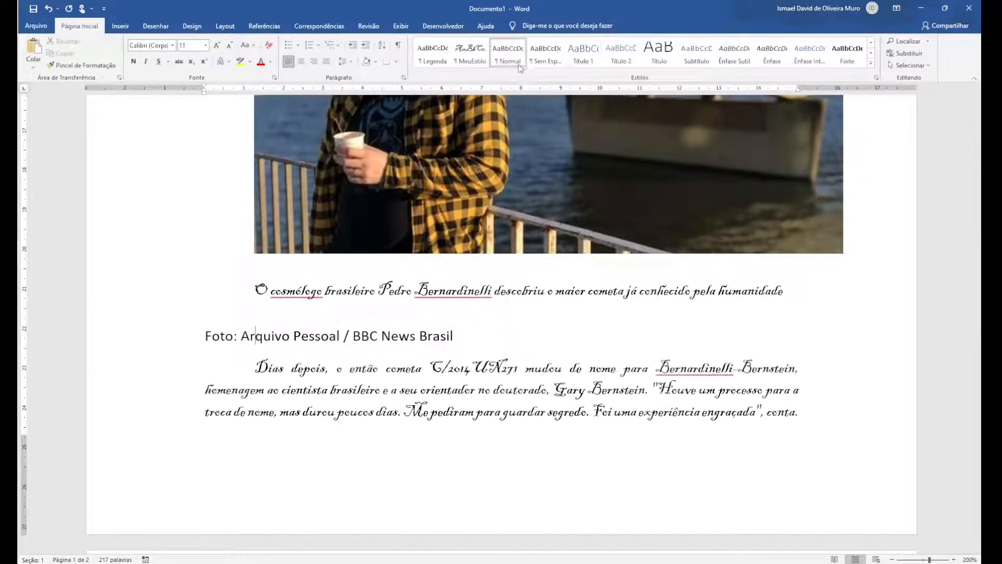
# Open the MeuEstilo style for modification and change its font to Arial
pyautogui.hotkey('ctrl', 'Home')
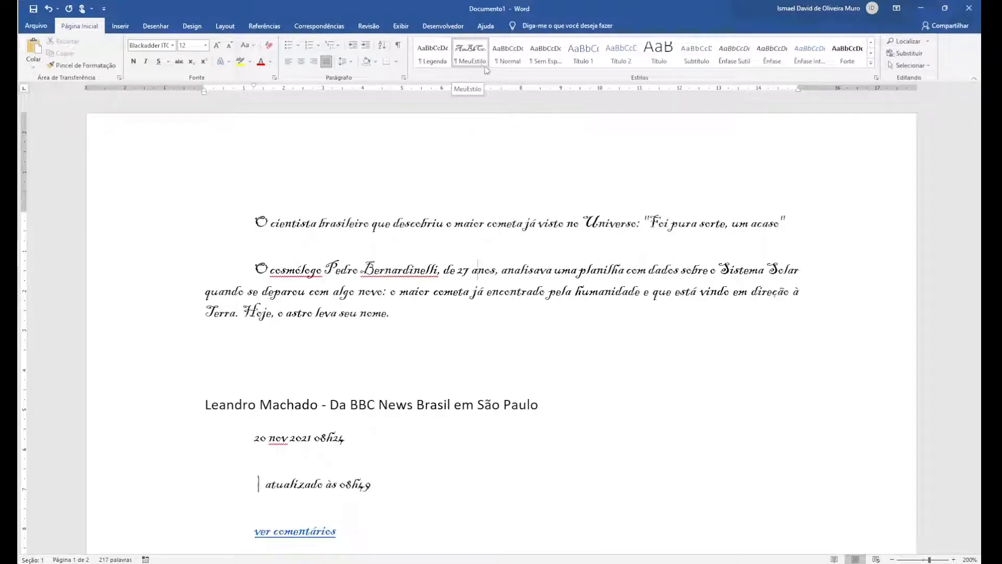
pyautogui.rightClick(470, 52)
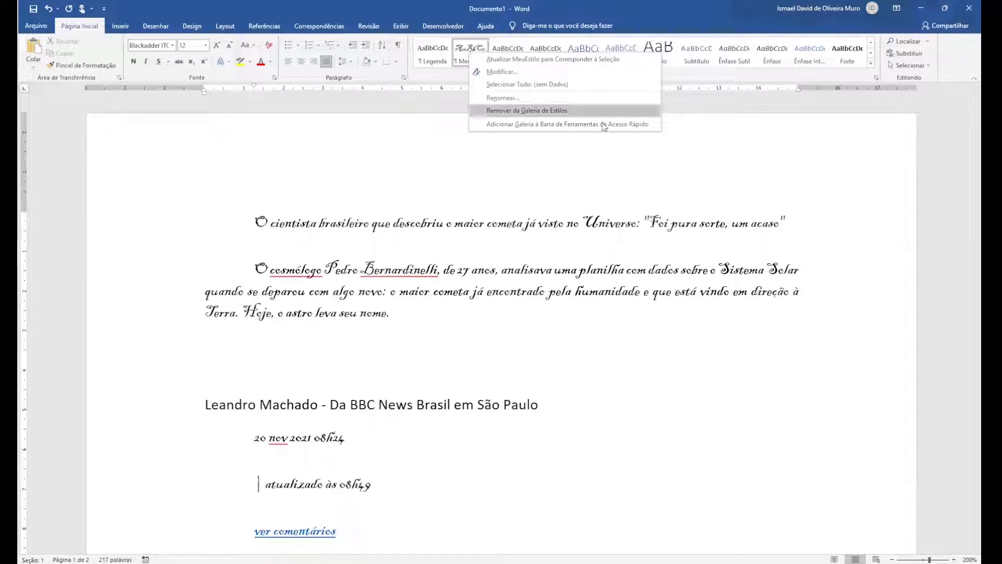
pyautogui.click(876, 77)
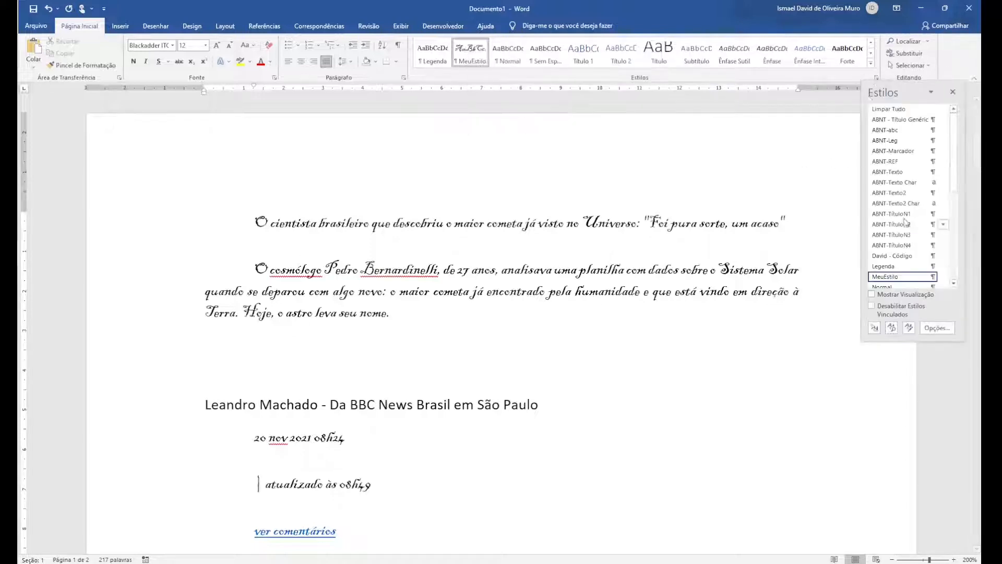
pyautogui.moveTo(902, 281)
pyautogui.click(944, 277)
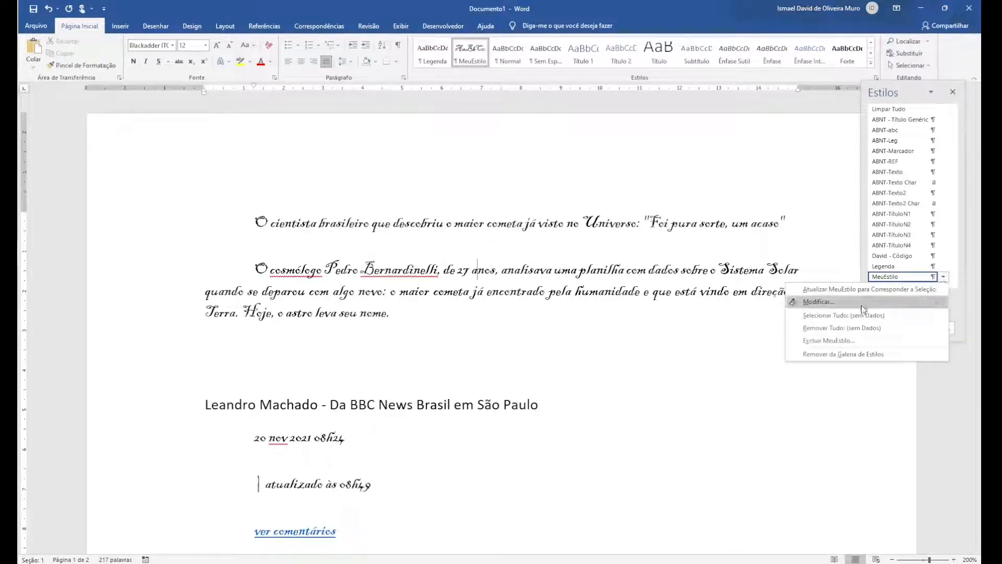
pyautogui.click(816, 302)
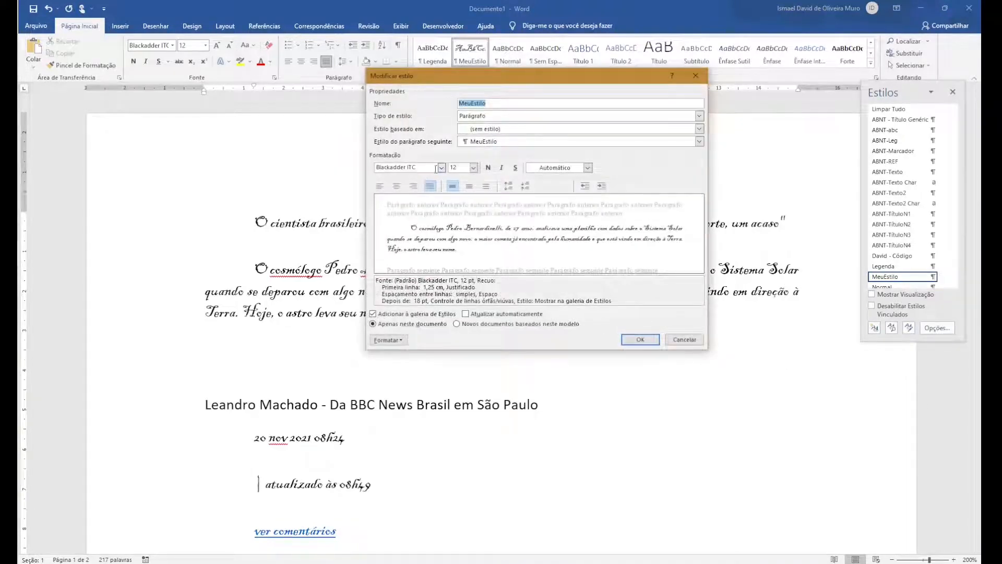
pyautogui.click(442, 168)
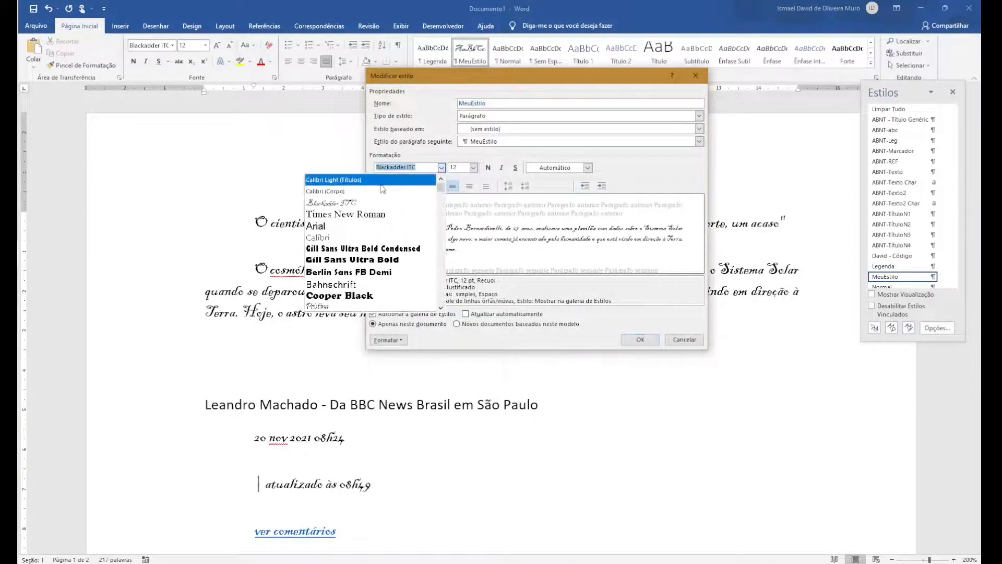
pyautogui.click(347, 227)
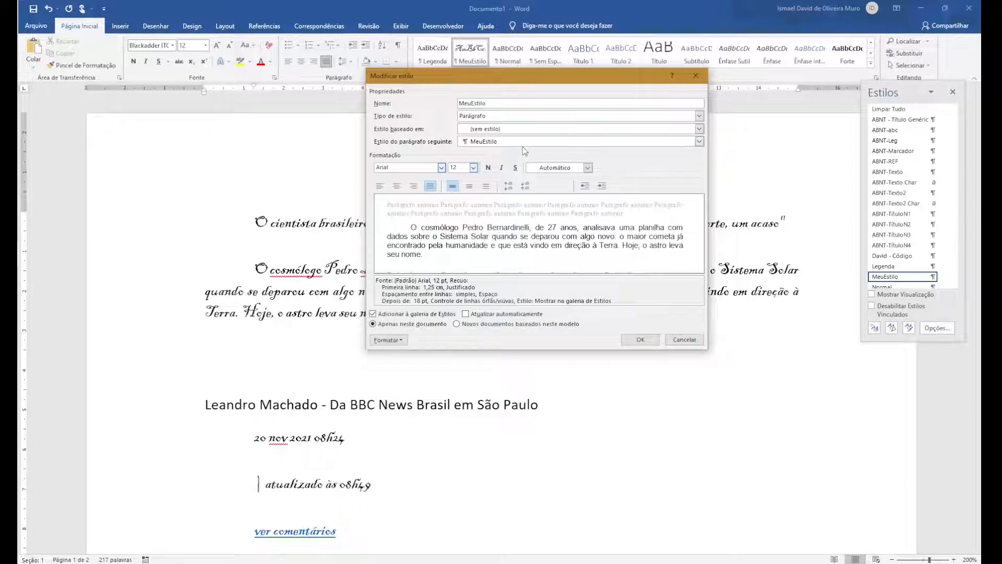
# Set the MeuEstilo paragraph spacing after to 0 pt, save the style, and review the updated document
pyautogui.click(403, 342)
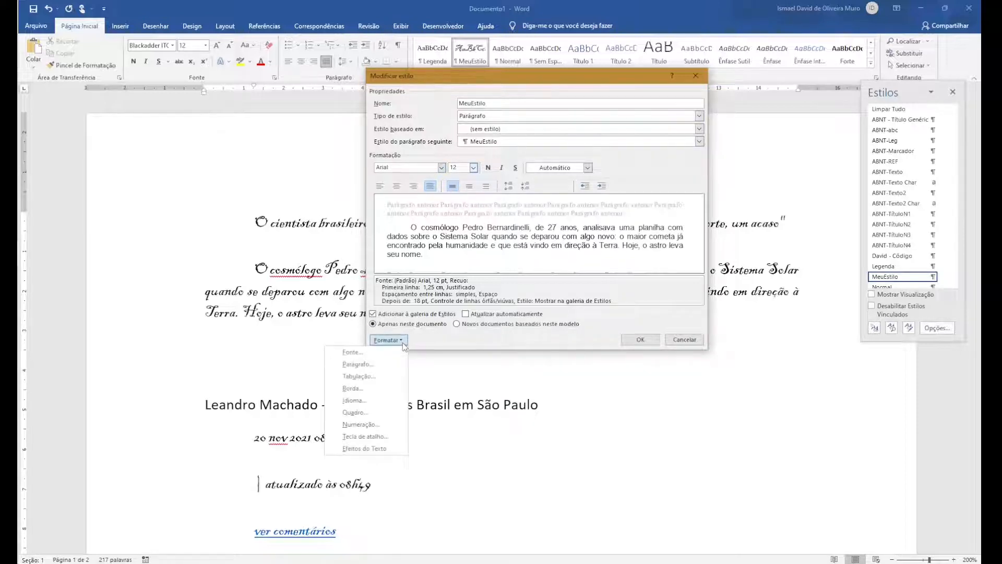
pyautogui.click(389, 364)
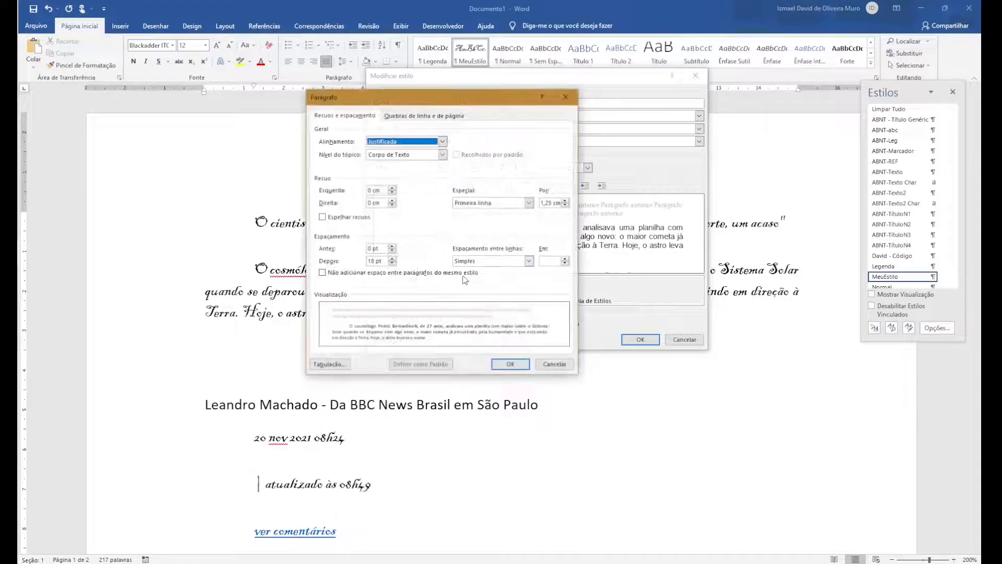
pyautogui.click(392, 264)
pyautogui.click(392, 264)
pyautogui.click(392, 264)
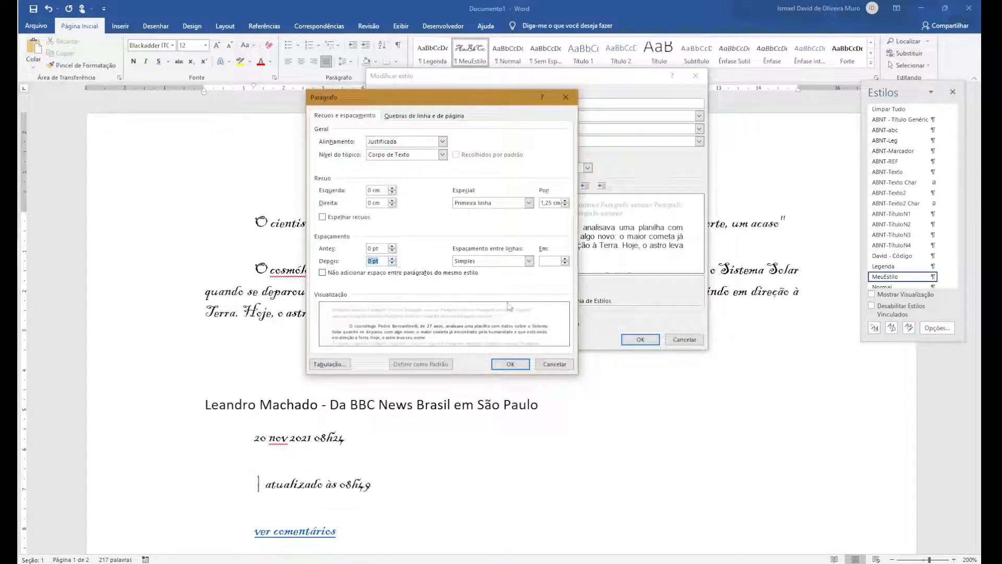
pyautogui.click(520, 365)
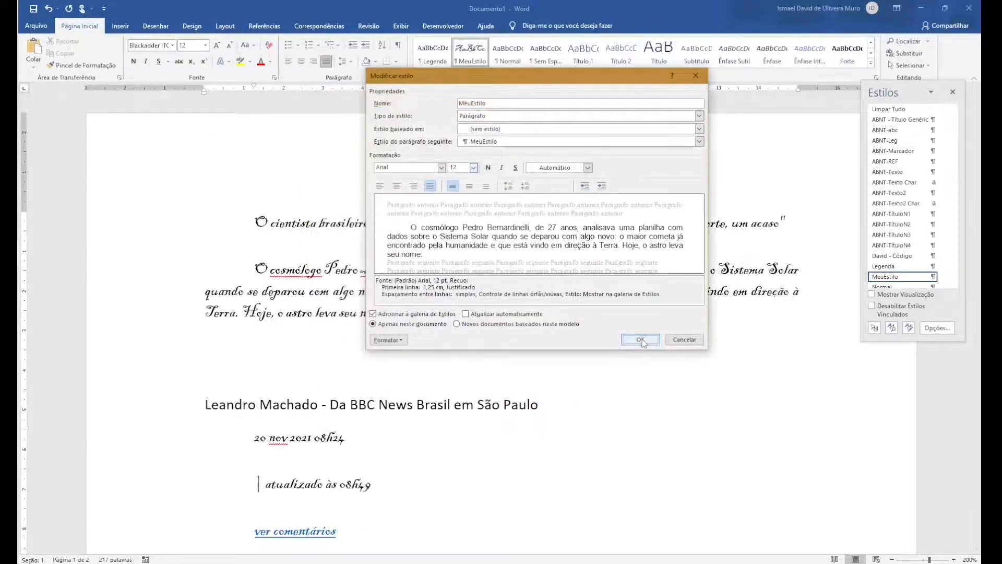
pyautogui.click(640, 341)
pyautogui.scroll(-10, 630, 345)
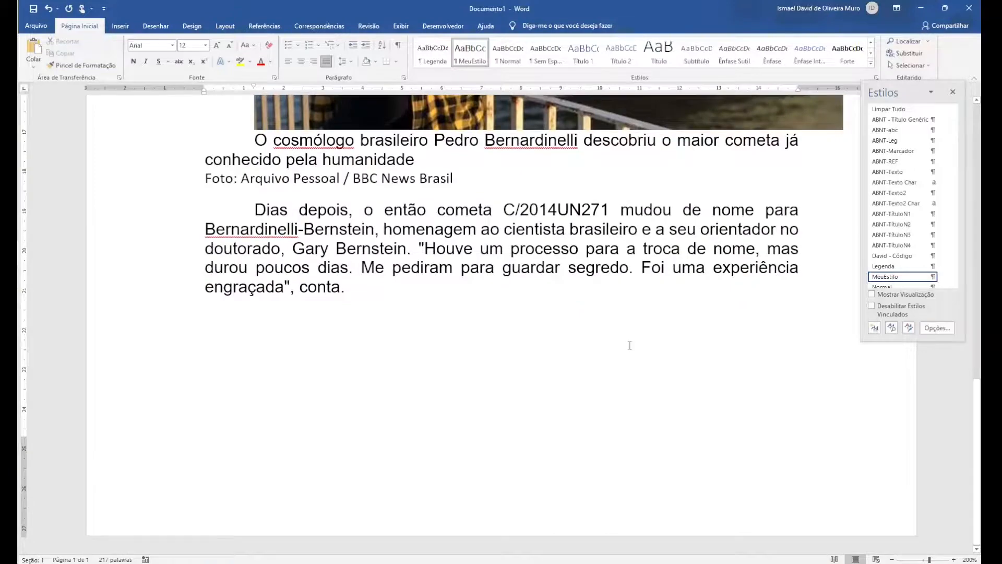
pyautogui.scroll(10, 631, 345)
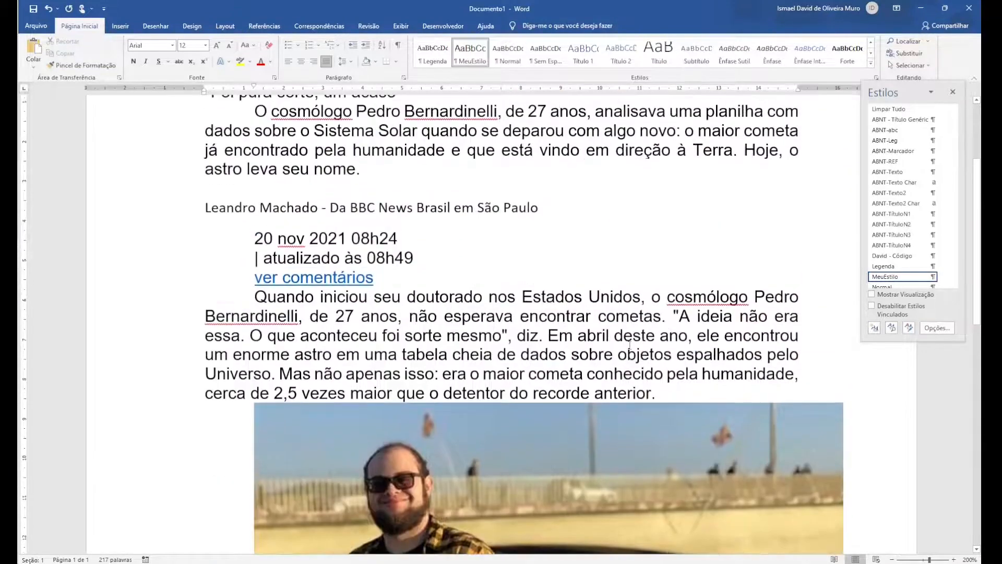
pyautogui.scroll(3, 630, 345)
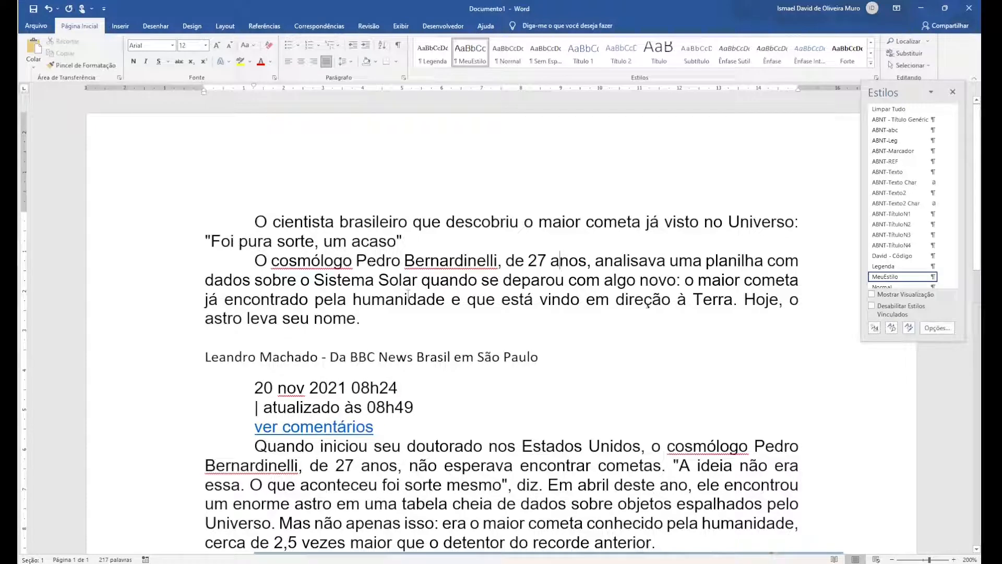
# Consult the chapter title page in the book PDF and format the CAPÍTULO I heading in Documento2 as Times New Roman, 16 pt
pyautogui.hotkey('alt', 'Tab')
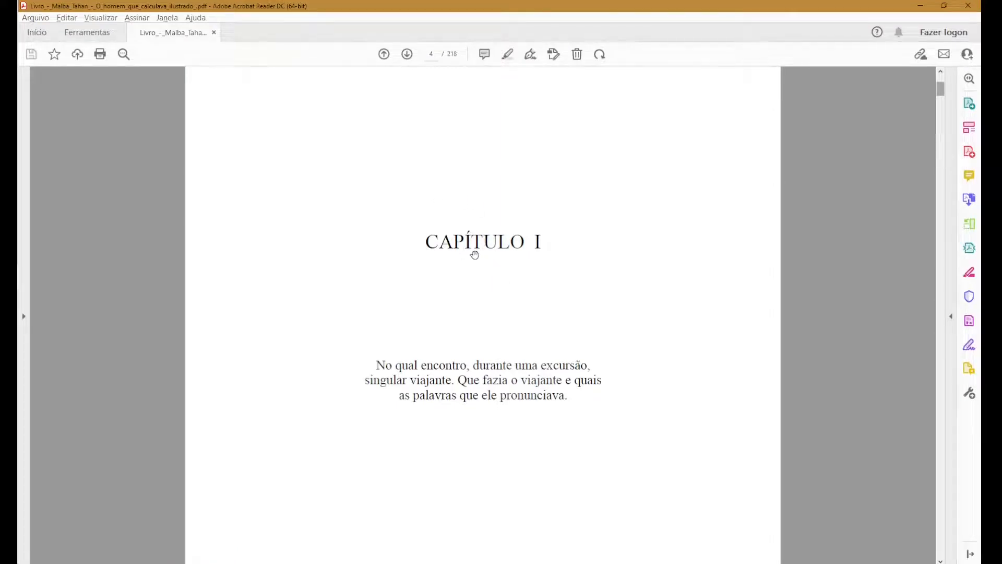
pyautogui.hotkey('alt', 'Tab')
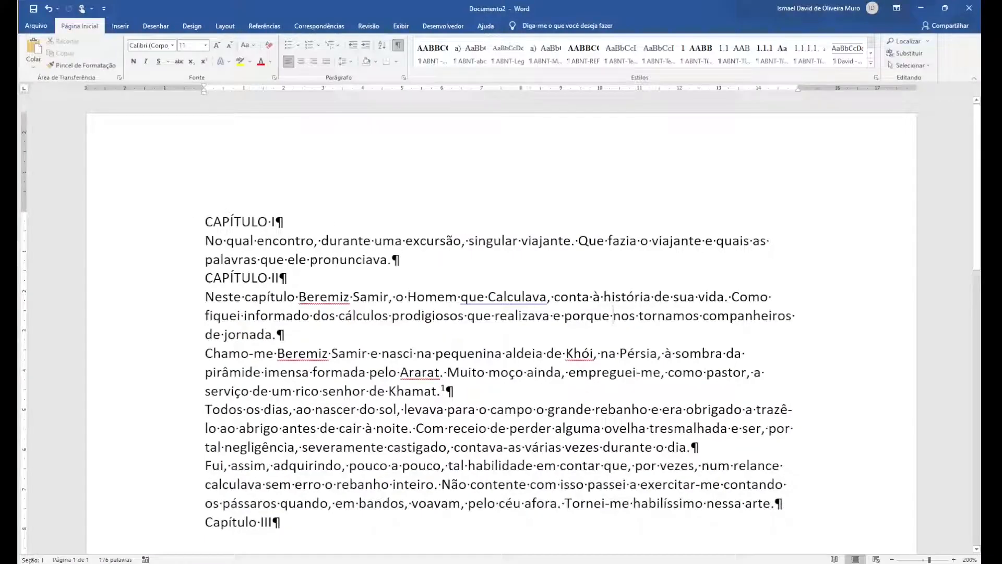
pyautogui.tripleClick(231, 221)
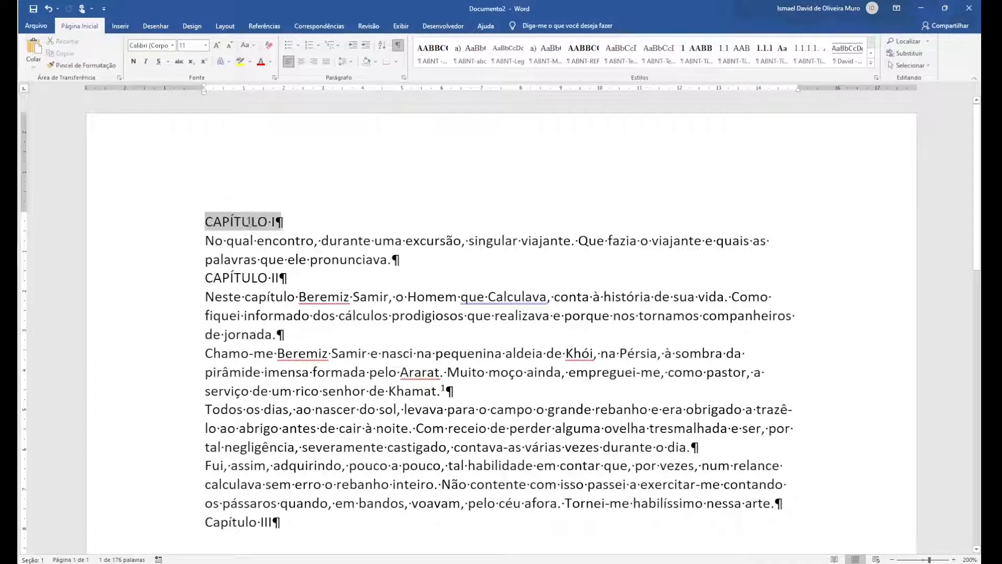
pyautogui.click(173, 46)
pyautogui.click(156, 106)
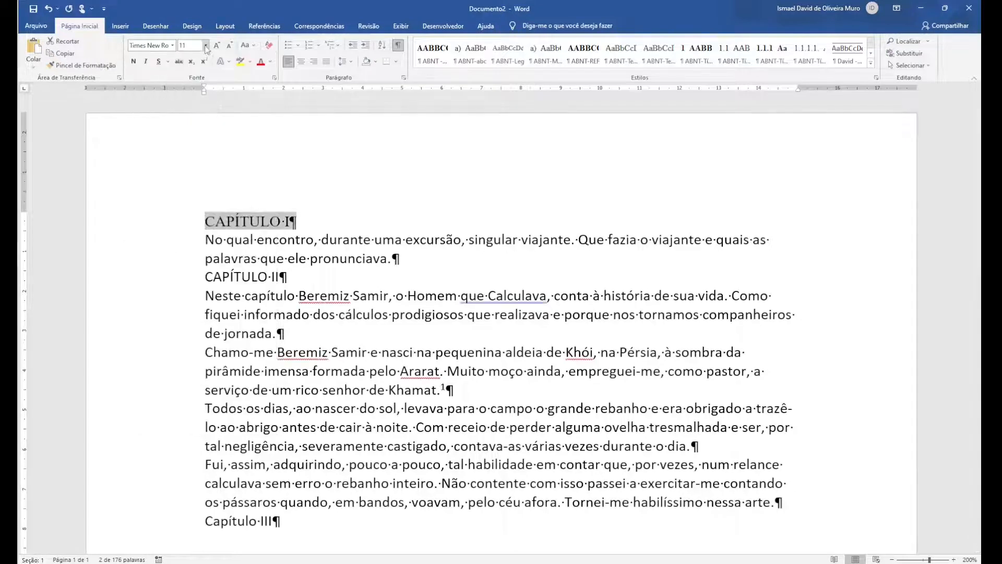
pyautogui.click(207, 46)
pyautogui.click(185, 121)
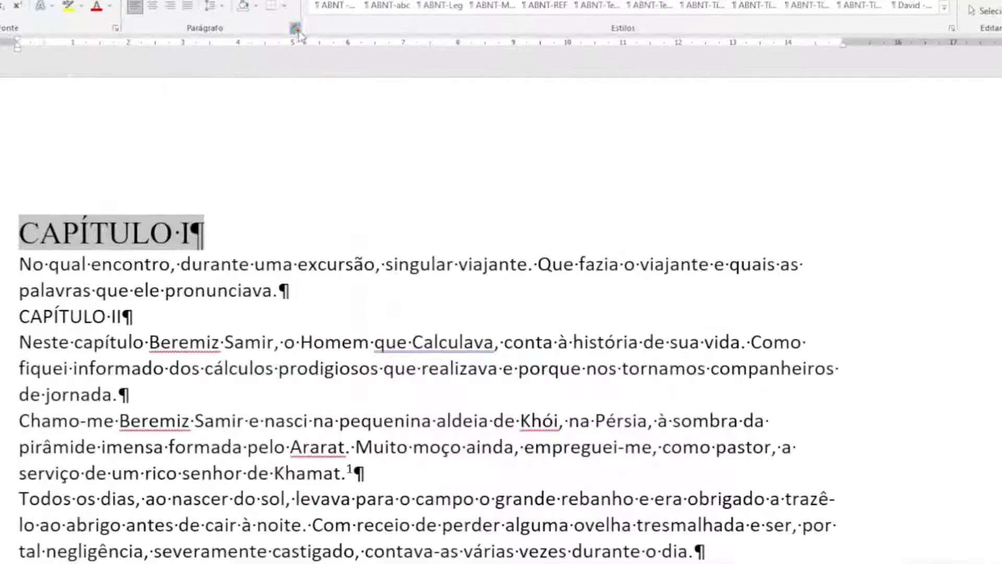
# Centre the CAPÍTULO I heading and set its paragraph spacing after to 60 pt
pyautogui.click(403, 77)
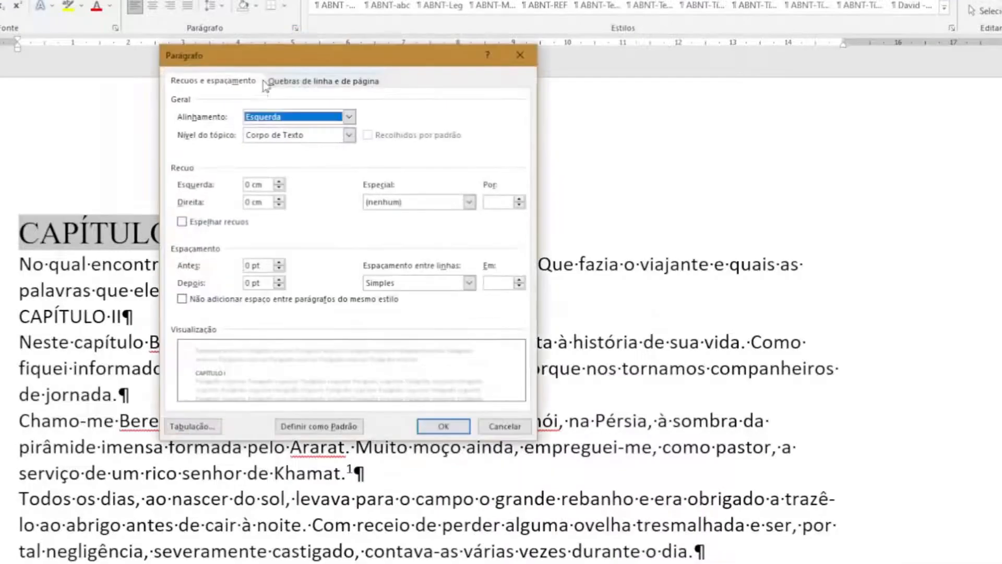
pyautogui.click(279, 281)
pyautogui.click(279, 280)
pyautogui.click(279, 280)
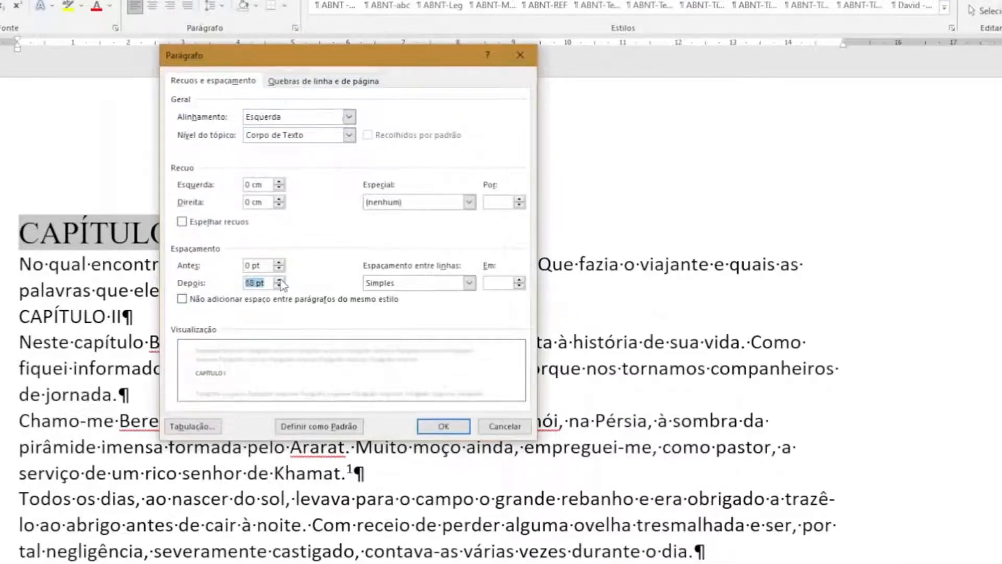
pyautogui.click(279, 280)
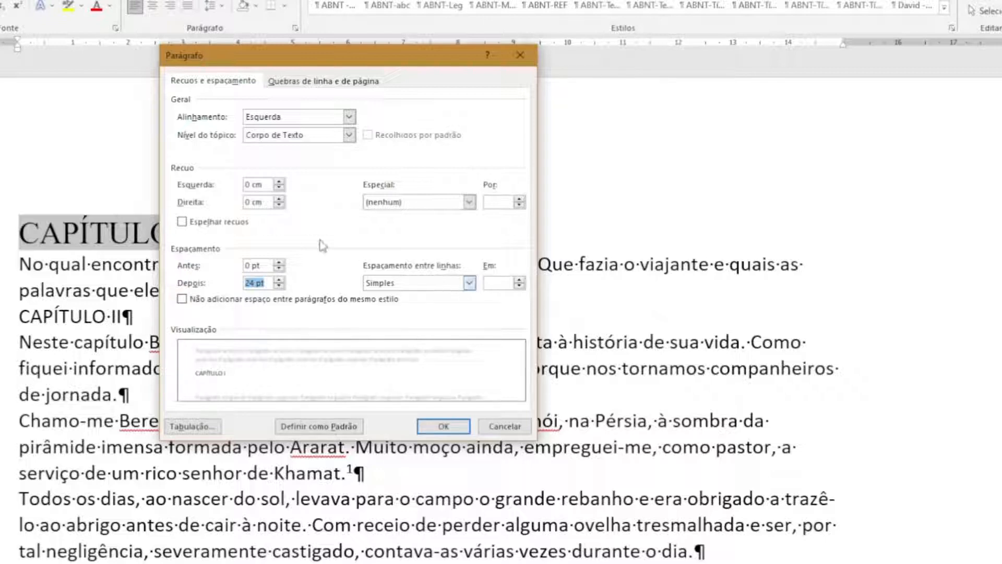
pyautogui.click(272, 119)
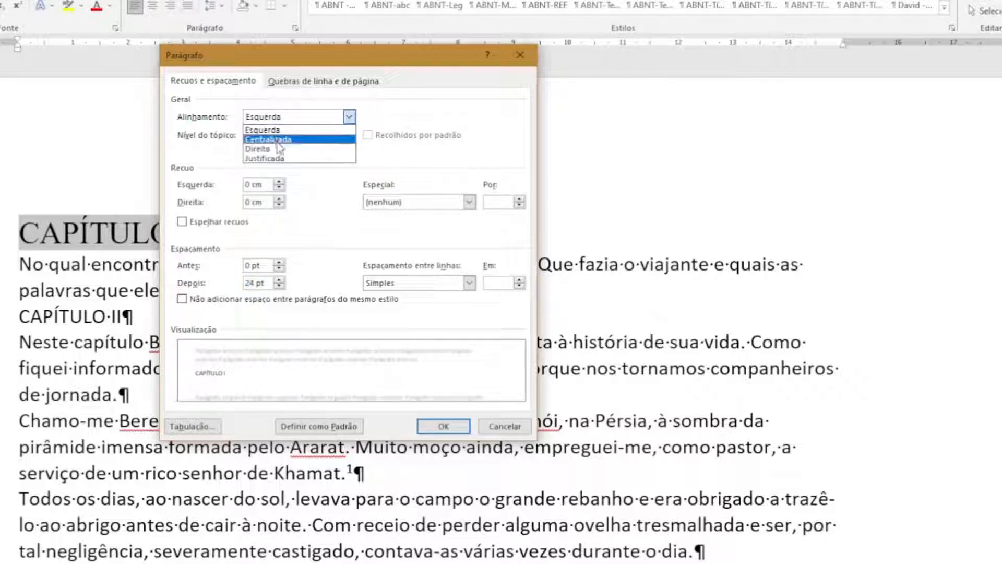
pyautogui.click(276, 139)
pyautogui.click(444, 433)
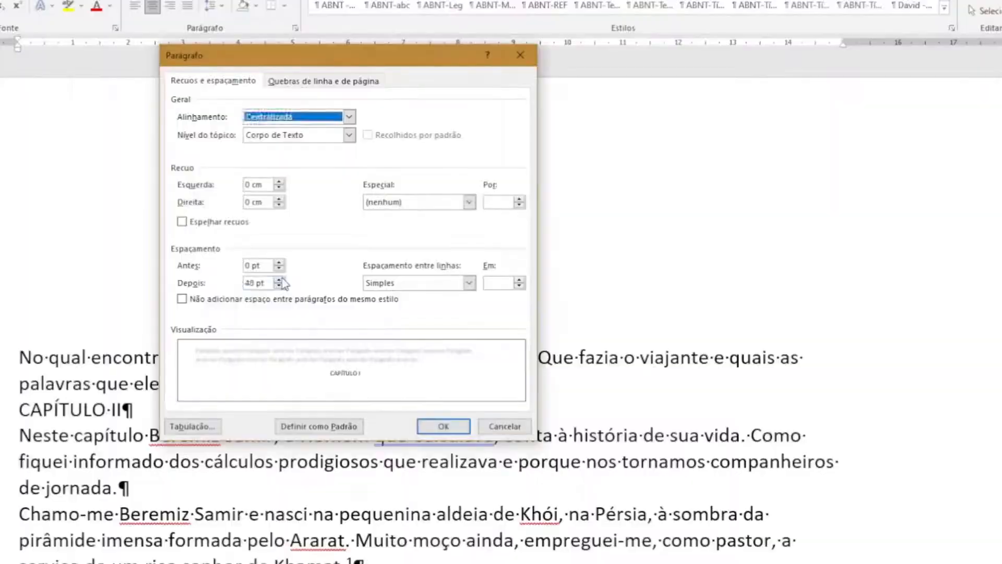
pyautogui.click(280, 279)
pyautogui.click(280, 280)
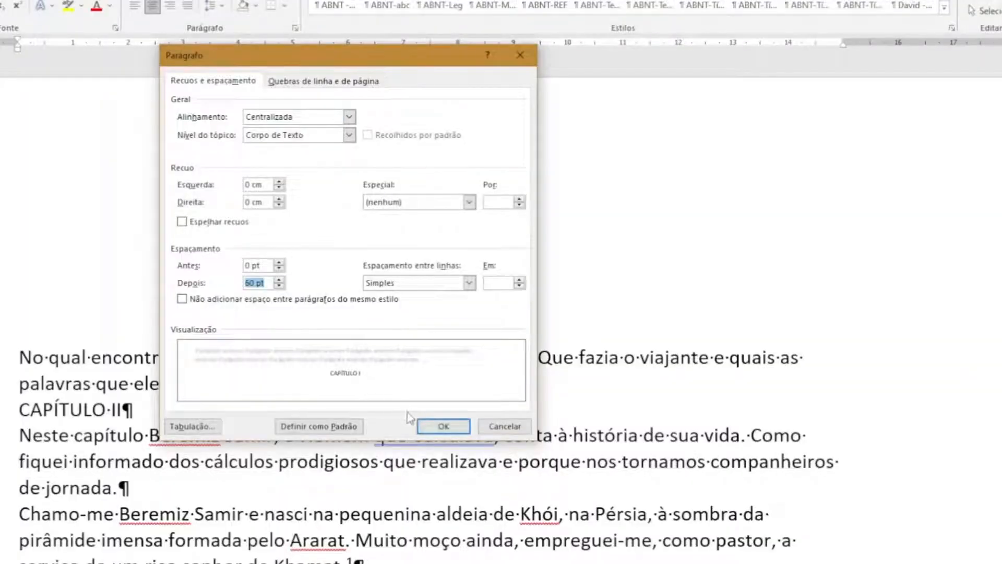
pyautogui.click(442, 427)
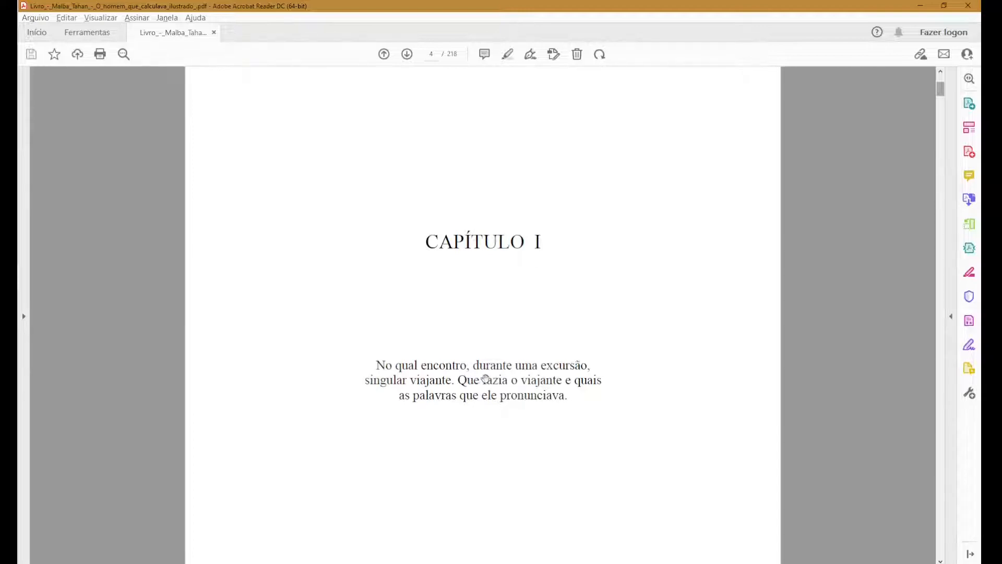
# Return from the book PDF to Documento2 and centre the summary paragraph under the CAPÍTULO I heading
pyautogui.hotkey('alt', 'Tab')
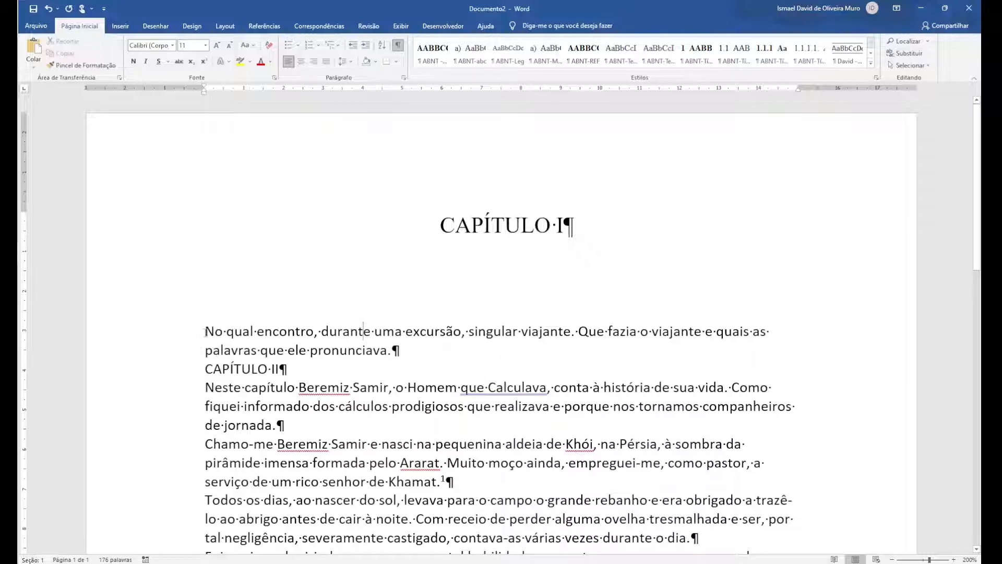
pyautogui.tripleClick(214, 331)
pyautogui.doubleClick(215, 331)
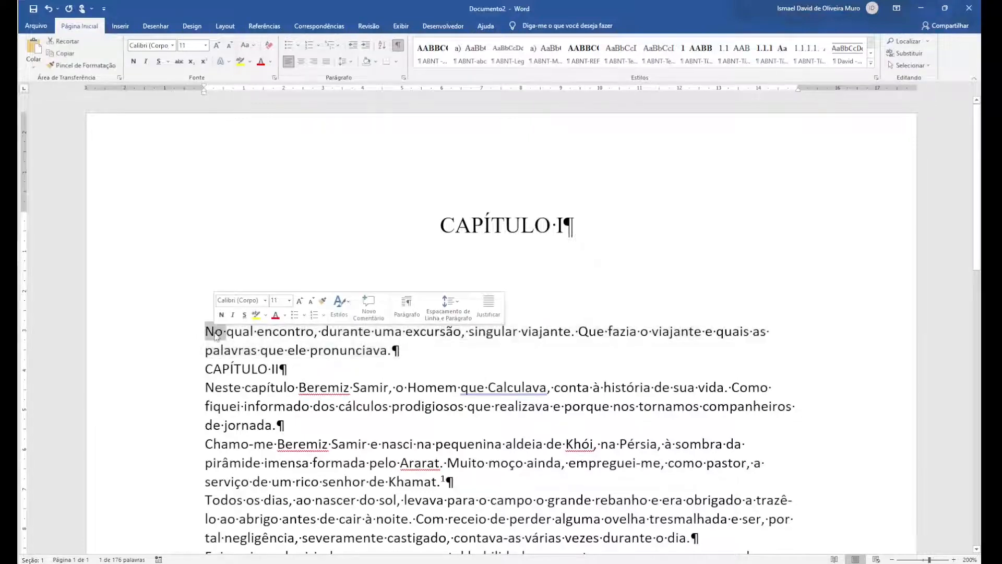
pyautogui.click(198, 336)
pyautogui.tripleClick(217, 333)
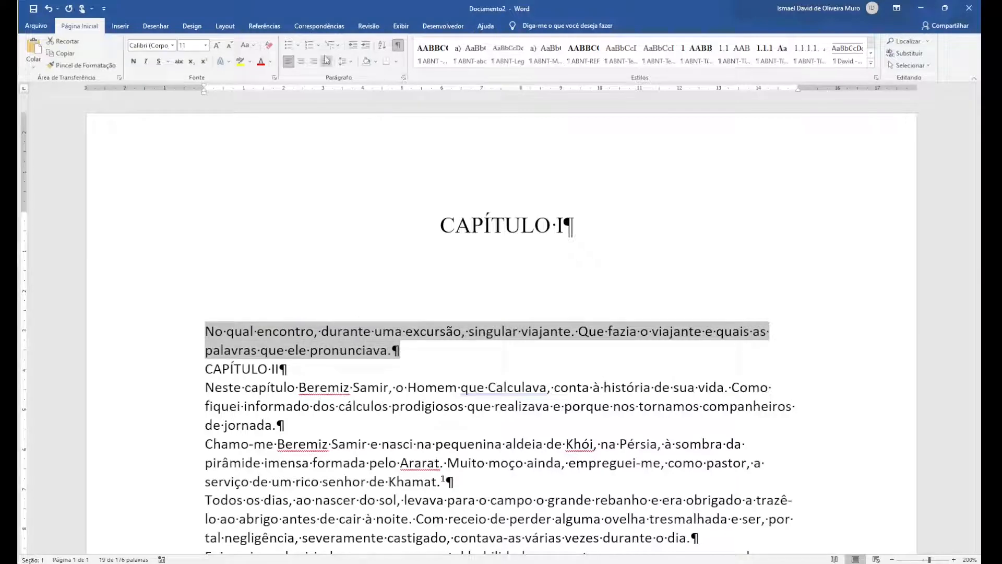
pyautogui.click(301, 61)
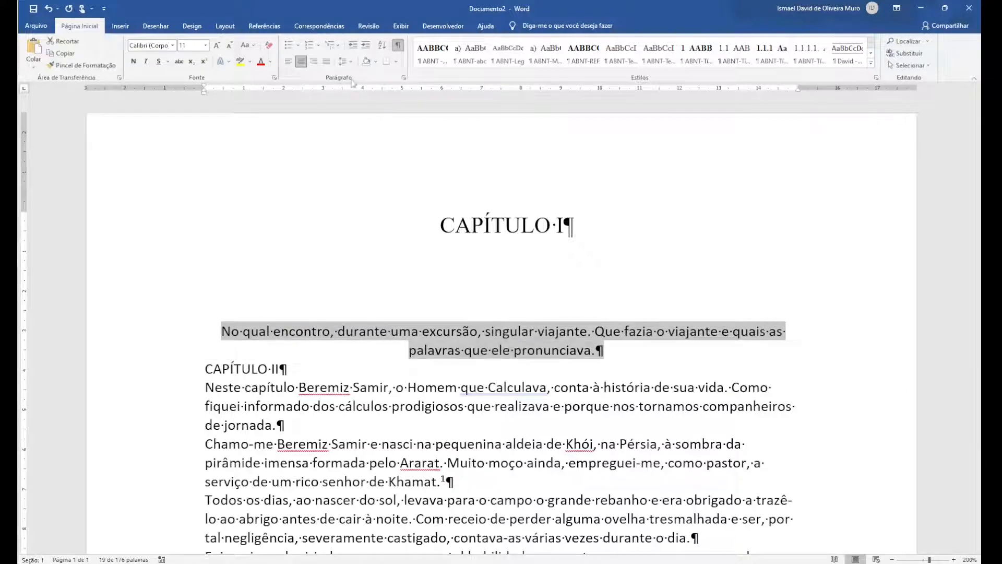
# Format the summary paragraph under the CAPÍTULO I heading as Times New Roman, 12 pt
pyautogui.click(172, 45)
pyautogui.click(168, 109)
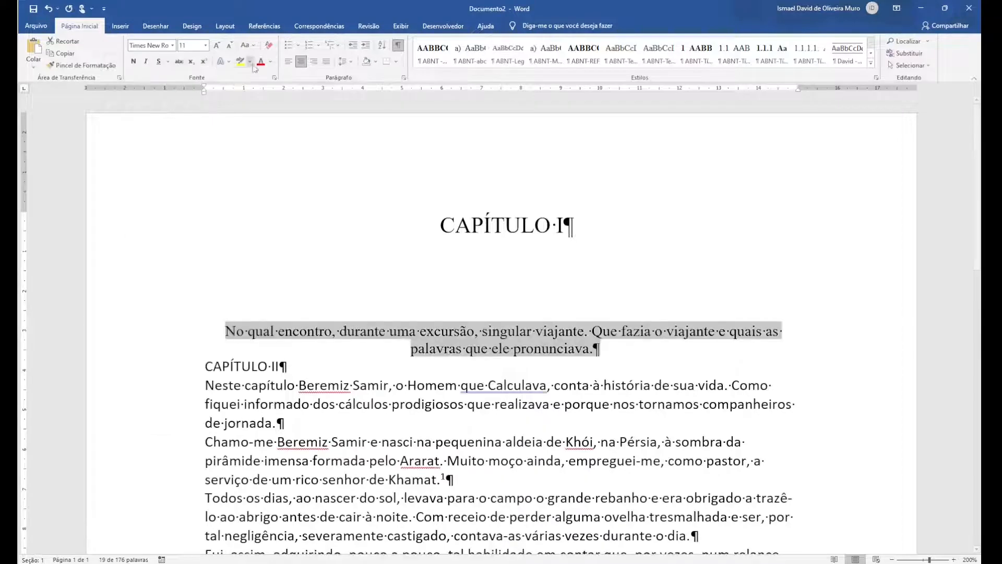
pyautogui.click(206, 45)
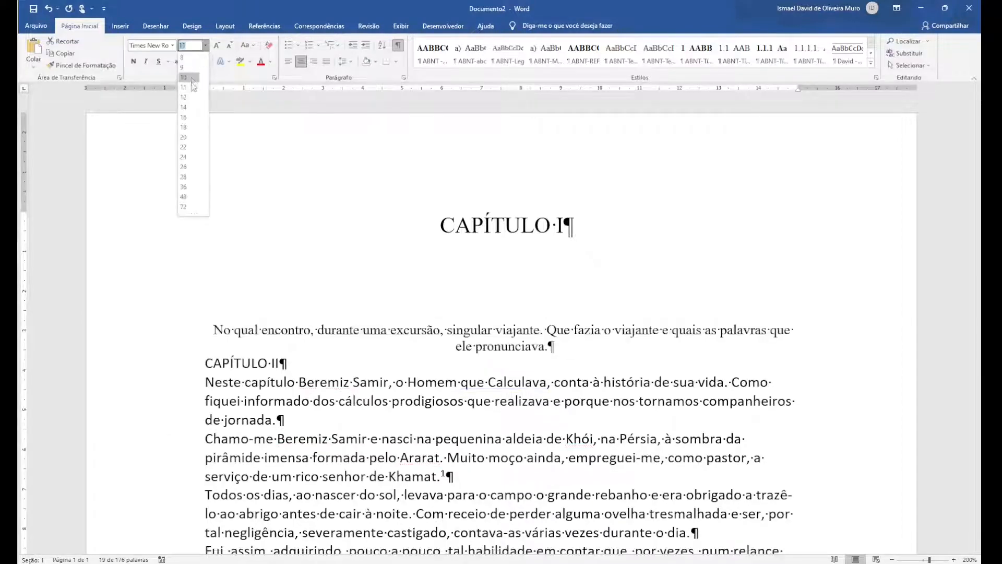
pyautogui.click(190, 98)
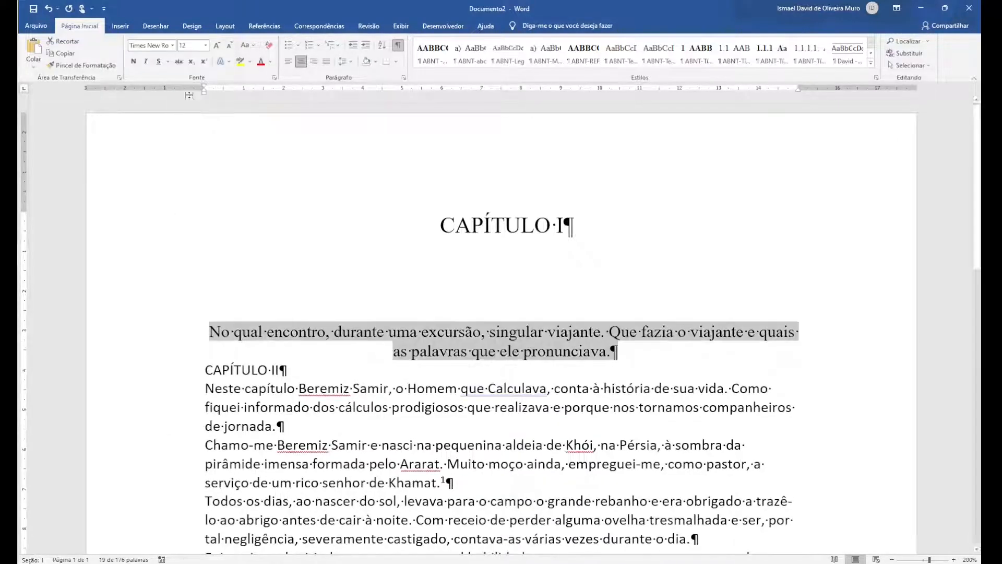
# Set the summary paragraph's left and right indents to 4,5 cm and compare the result with the book PDF
pyautogui.click(403, 77)
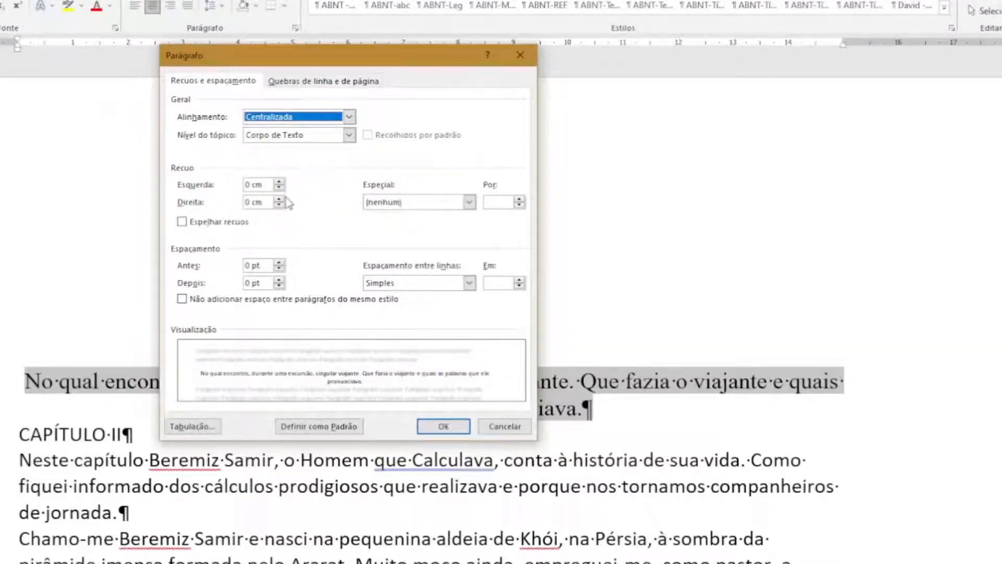
pyautogui.moveTo(264, 187); pyautogui.dragTo(174, 191)
pyautogui.write('4,5')
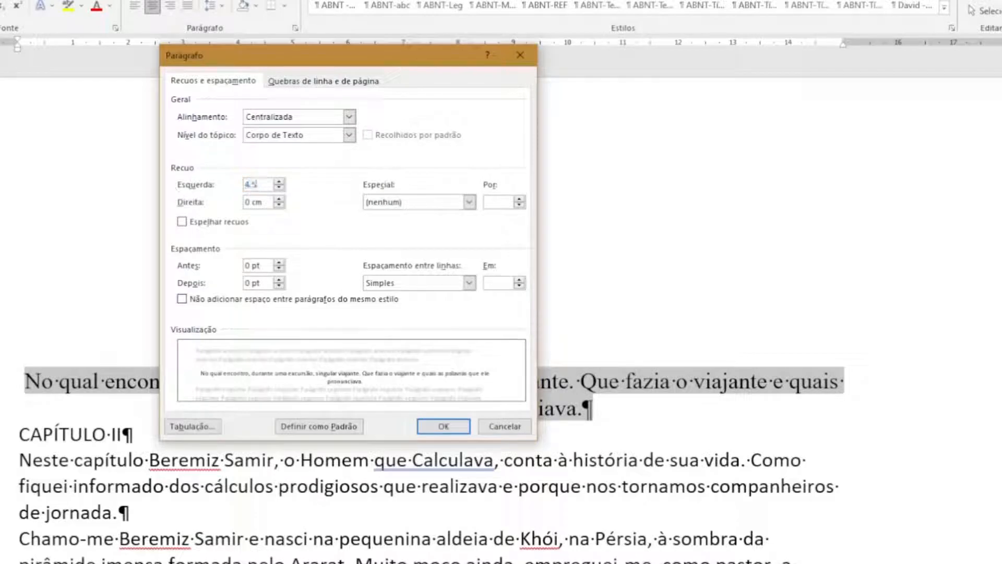
pyautogui.press('Tab')
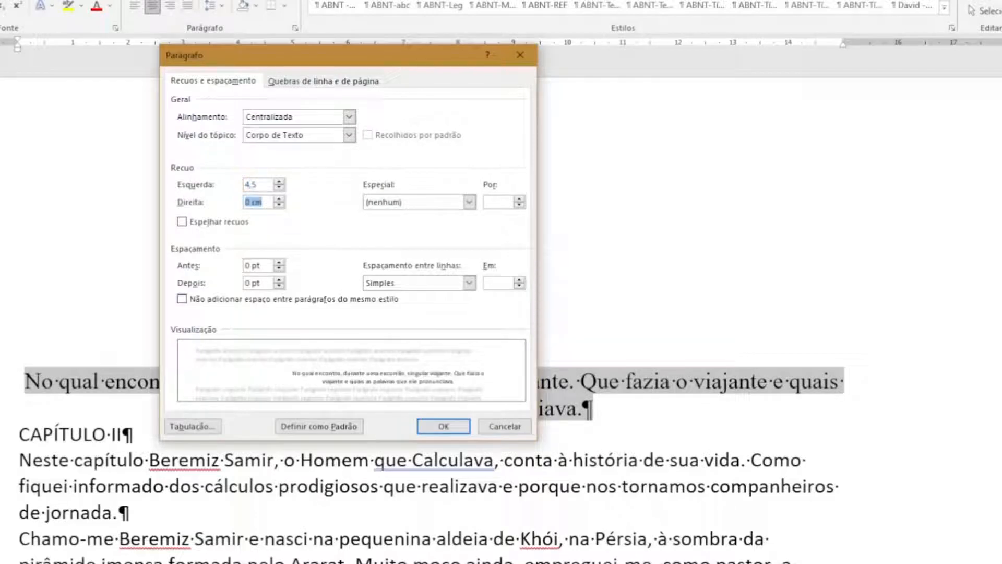
pyautogui.write('4,5')
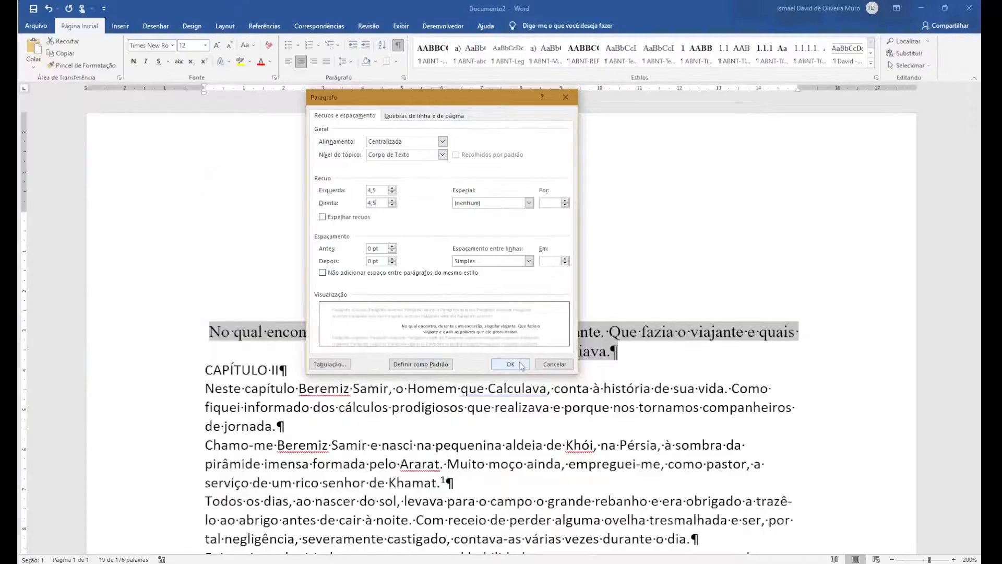
pyautogui.click(521, 365)
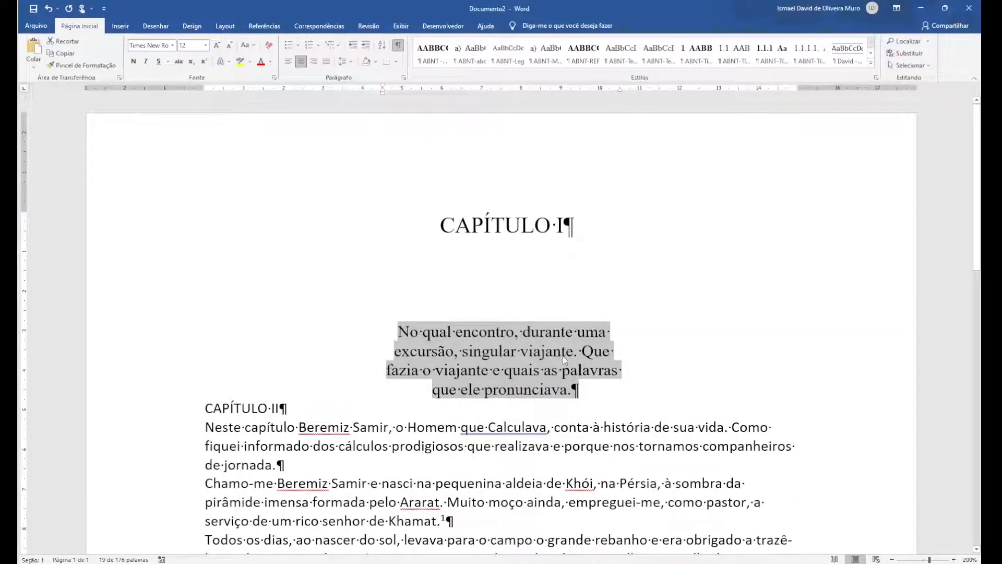
pyautogui.hotkey('alt', 'Tab')
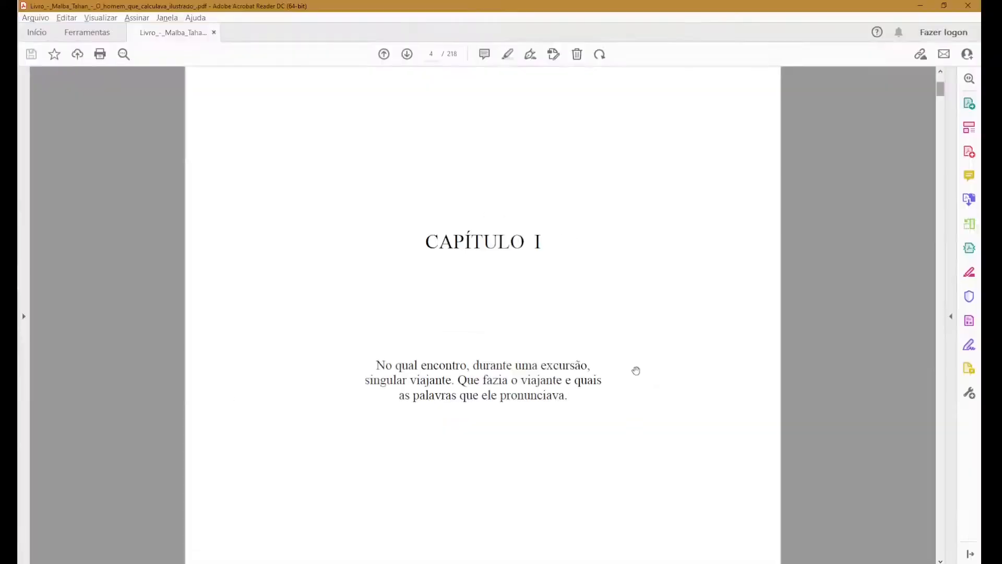
pyautogui.hotkey('alt', 'Tab')
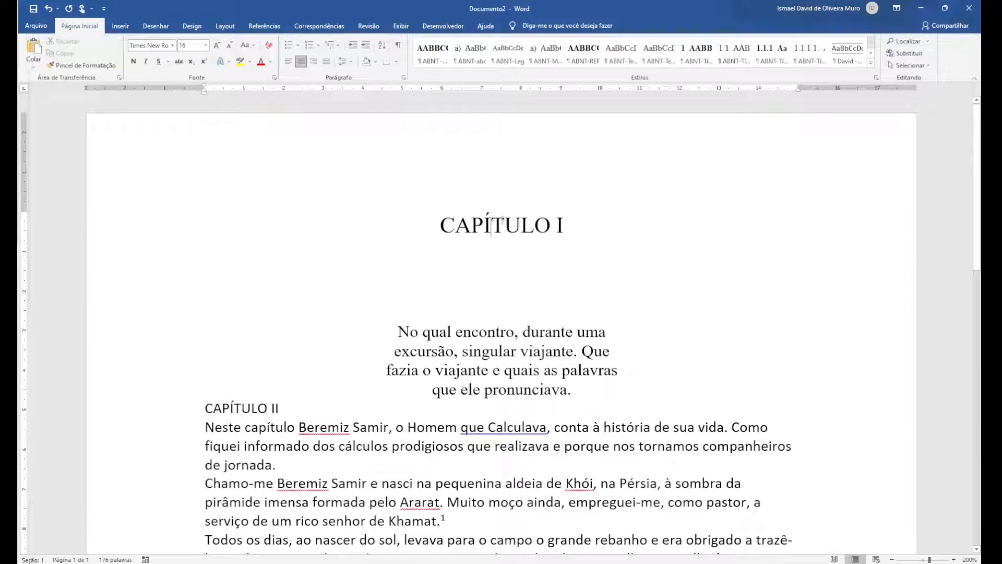
# Create a paragraph style named E_CAP from the formatting of the CAPÍTULO I heading
pyautogui.click(877, 78)
pyautogui.click(875, 328)
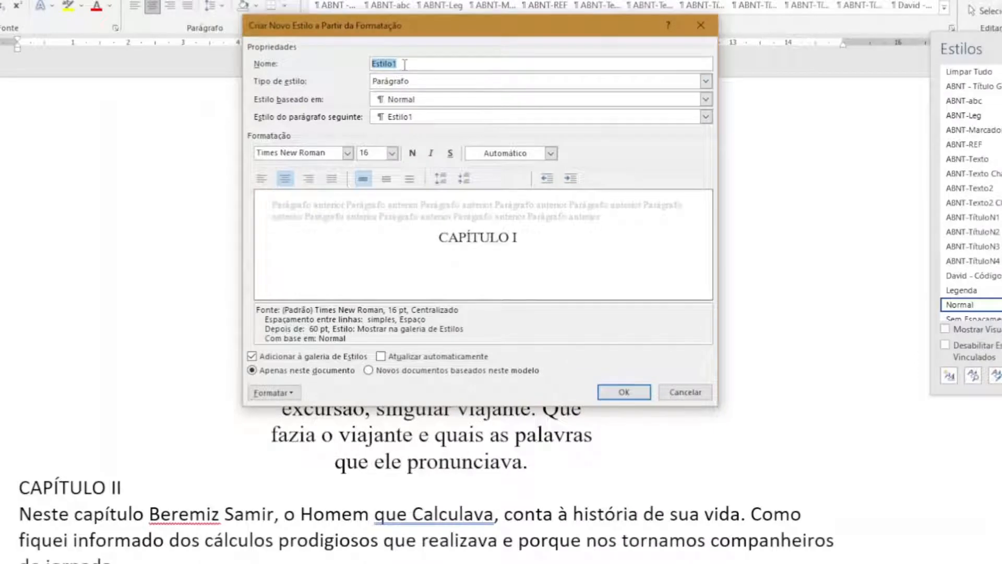
pyautogui.write('E_CAP')
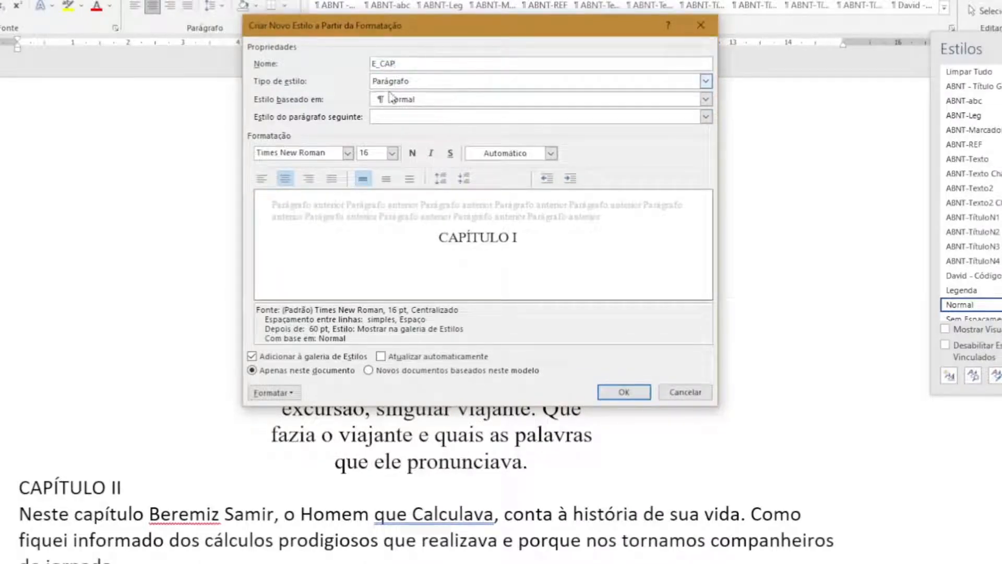
pyautogui.click(624, 392)
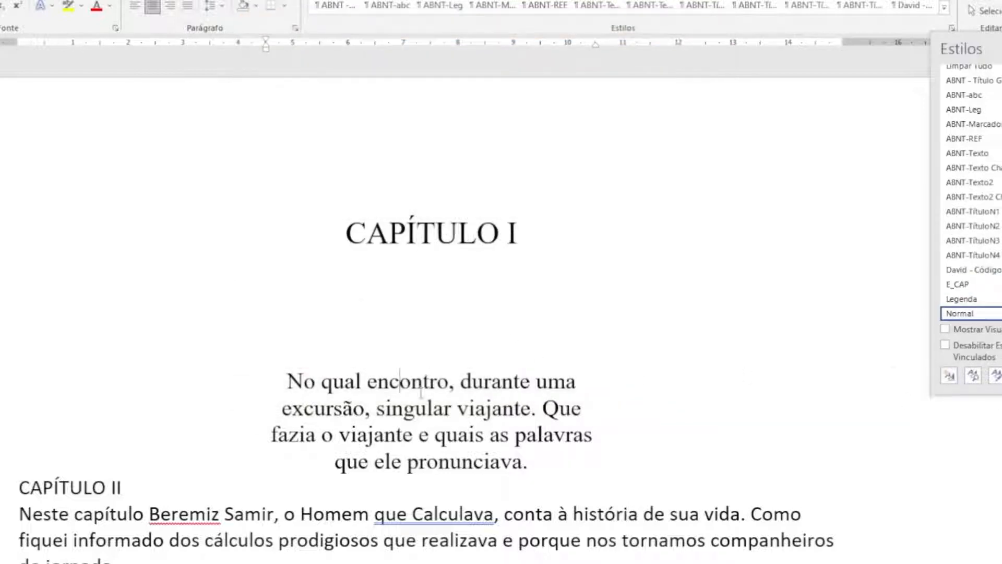
# Create a paragraph style named E_SUB from the formatting of the summary paragraph under CAPÍTULO I
pyautogui.click(949, 375)
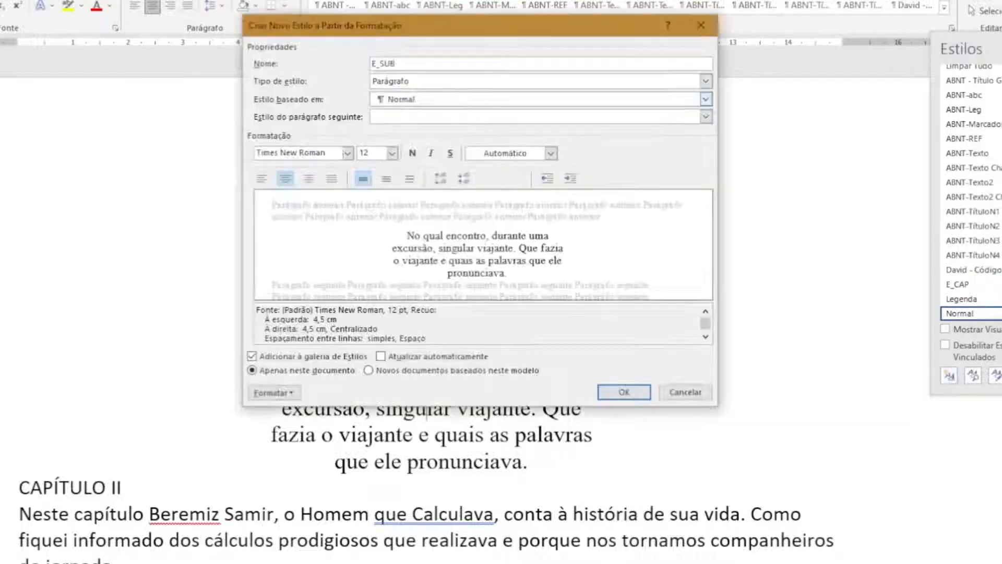
pyautogui.write('E_SUB')
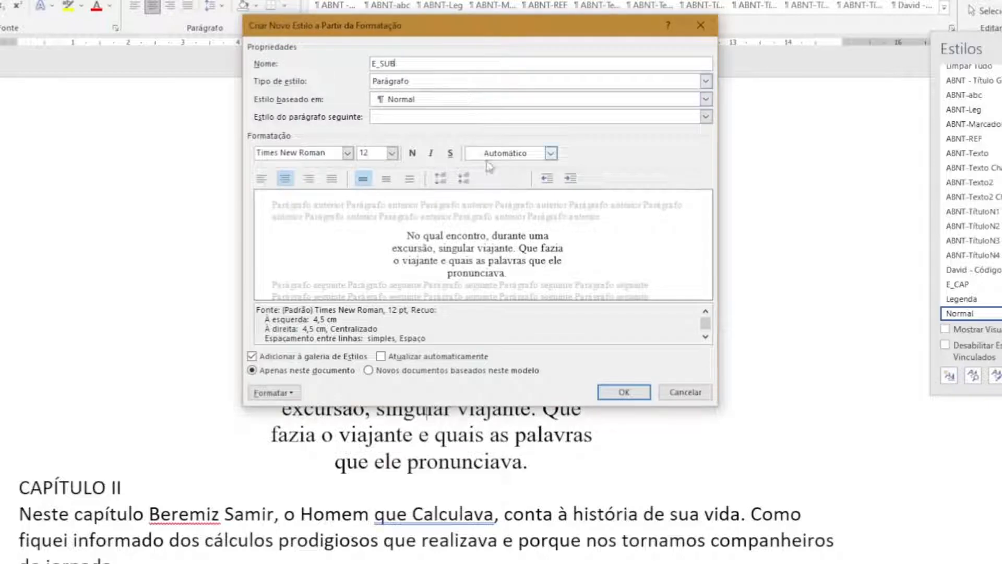
pyautogui.click(627, 391)
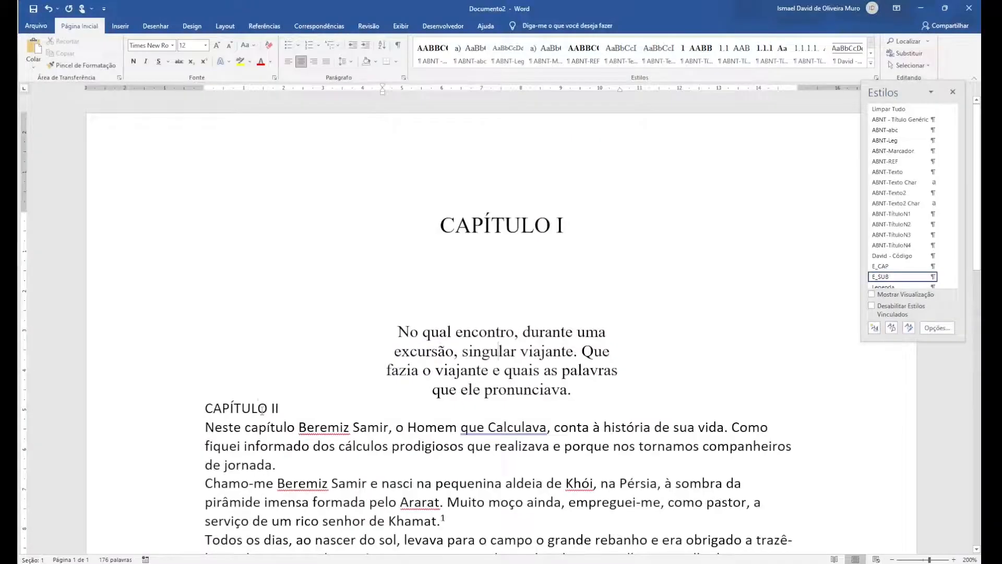
# Apply the E_CAP style to the CAPÍTULO II heading and the E_SUB style to the summary paragraph below it
pyautogui.click(263, 410)
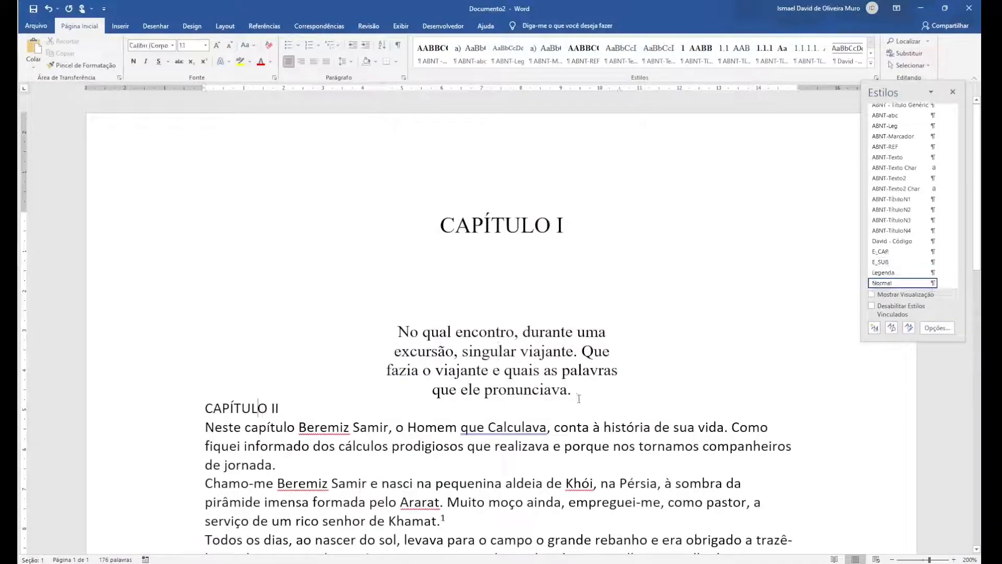
pyautogui.click(877, 253)
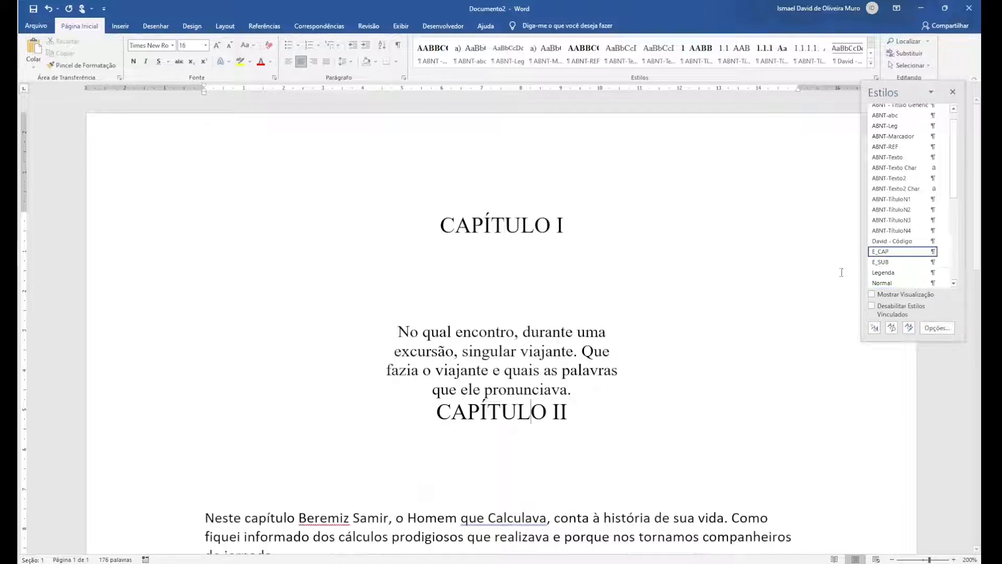
pyautogui.scroll(-3, 584, 369)
pyautogui.click(584, 369)
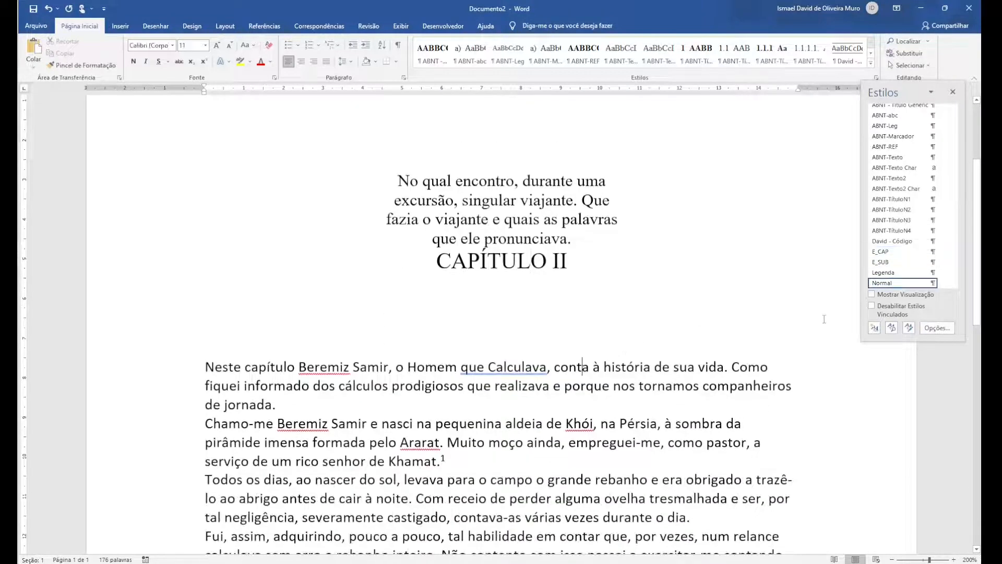
pyautogui.click(882, 262)
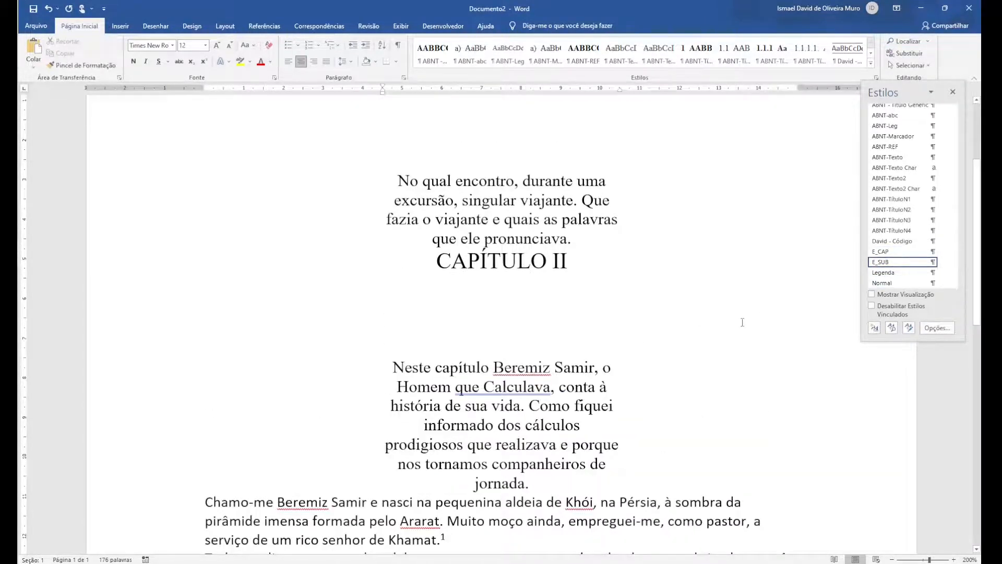
# Switch to the book PDF and examine how the body text of Capítulo II is aligned and indented
pyautogui.scroll(-3, 702, 319)
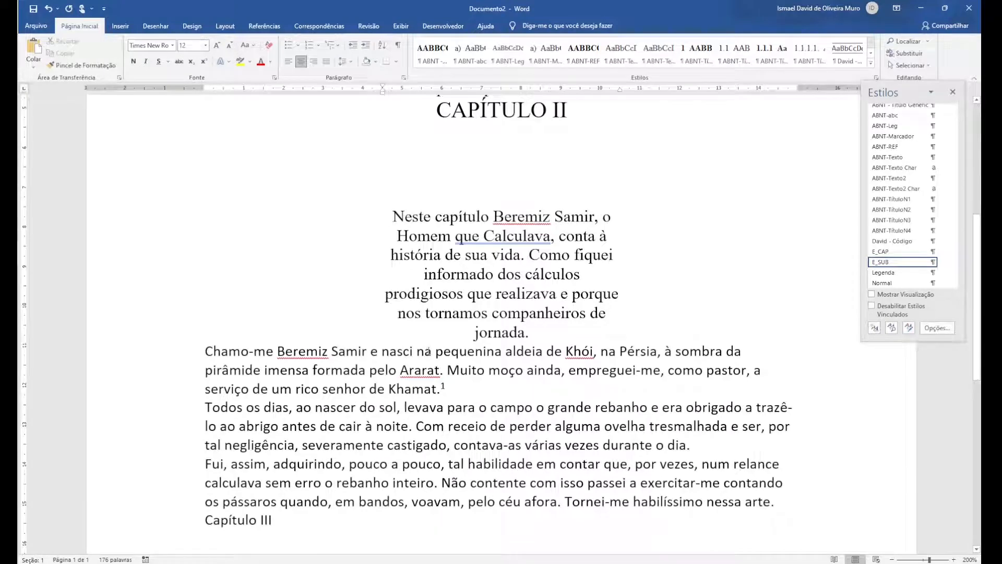
pyautogui.click(427, 351)
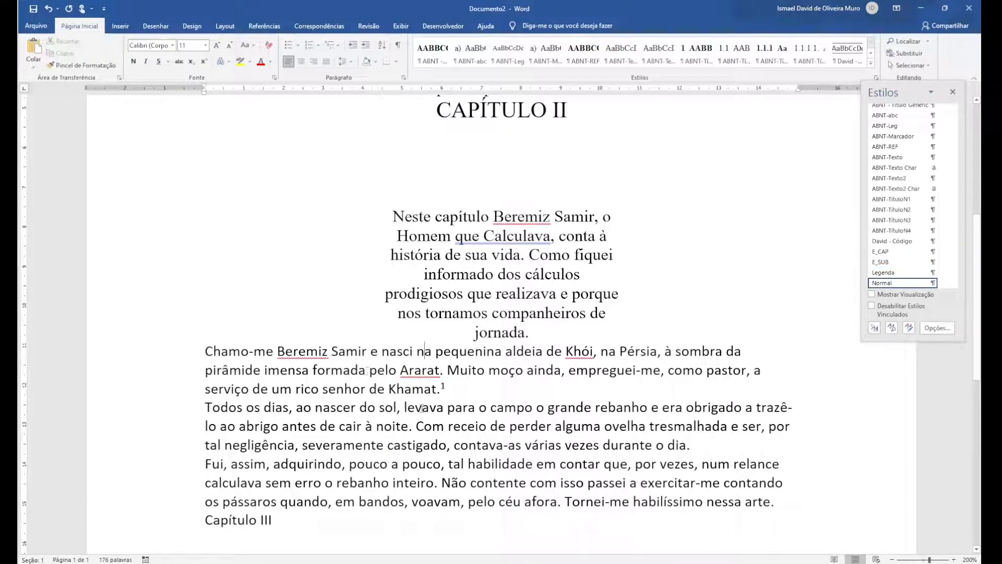
pyautogui.hotkey('alt', 'Tab')
pyautogui.scroll(-5, 465, 363)
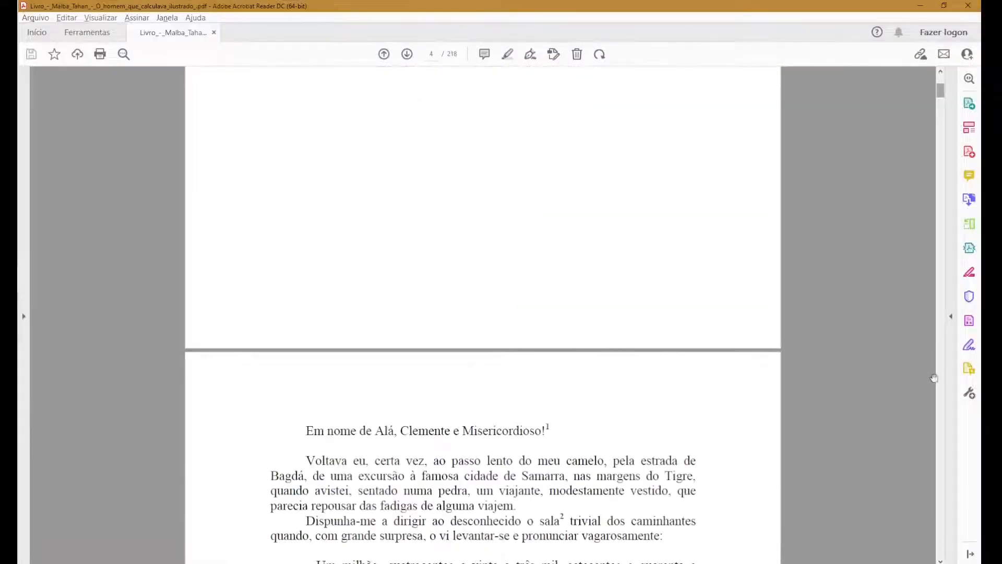
pyautogui.click(942, 379)
pyautogui.click(943, 379)
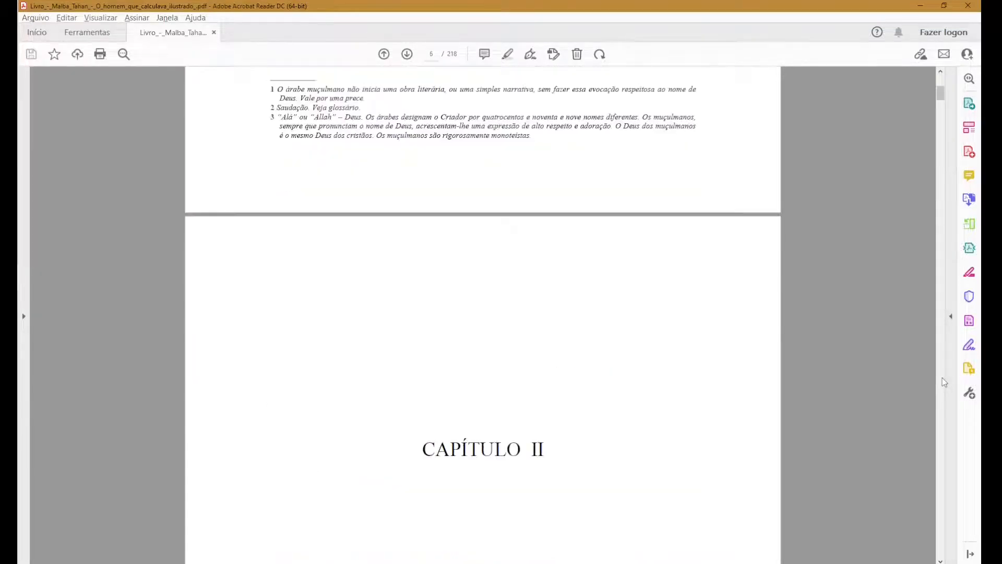
pyautogui.click(942, 379)
pyautogui.click(943, 379)
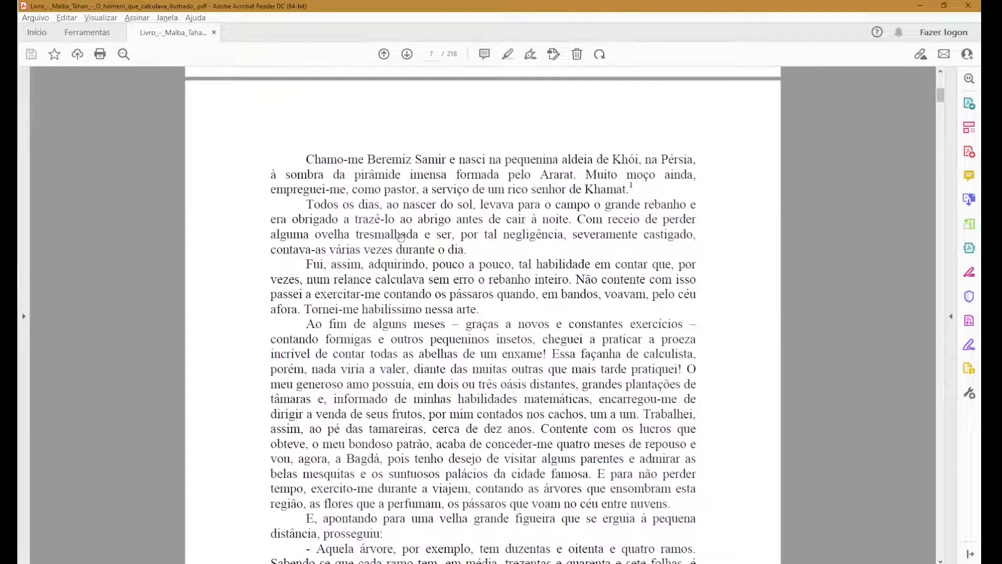
pyautogui.scroll(8, 467, 251)
pyautogui.scroll(-6, 467, 249)
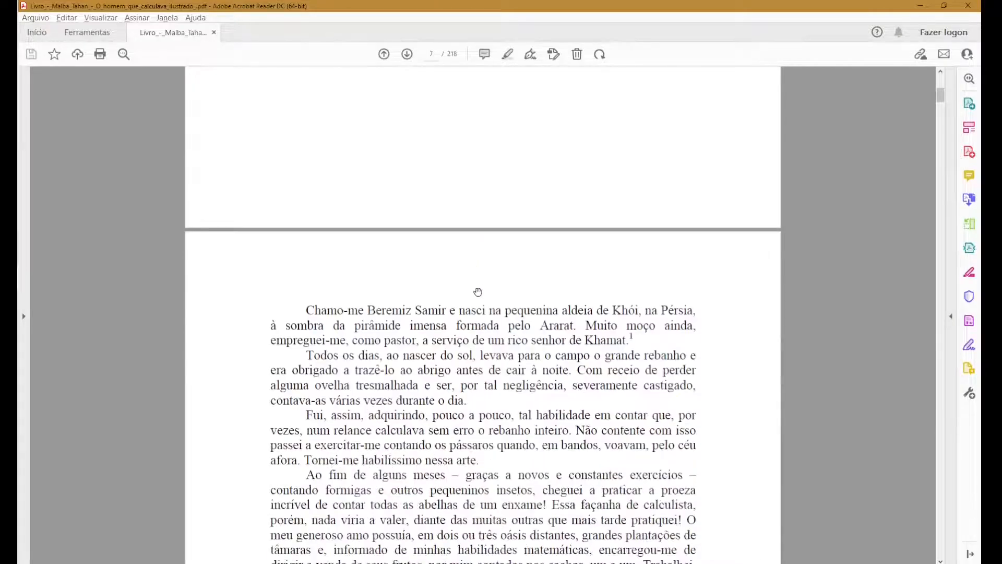
# Return to Documento2 and start a new paragraph style named E_Texto from the first body paragraph of CAPÍTULO II
pyautogui.hotkey('alt', 'Tab')
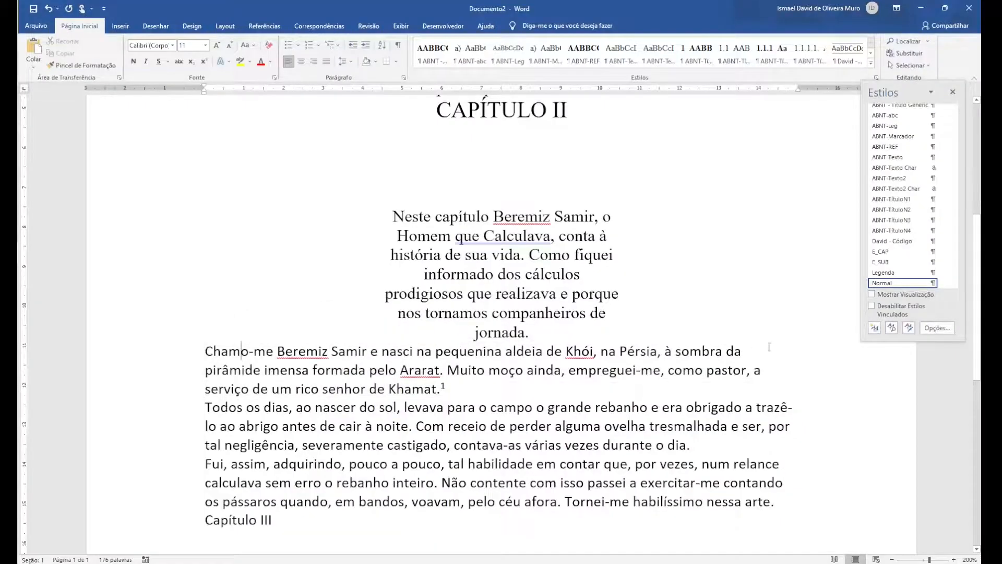
pyautogui.click(876, 327)
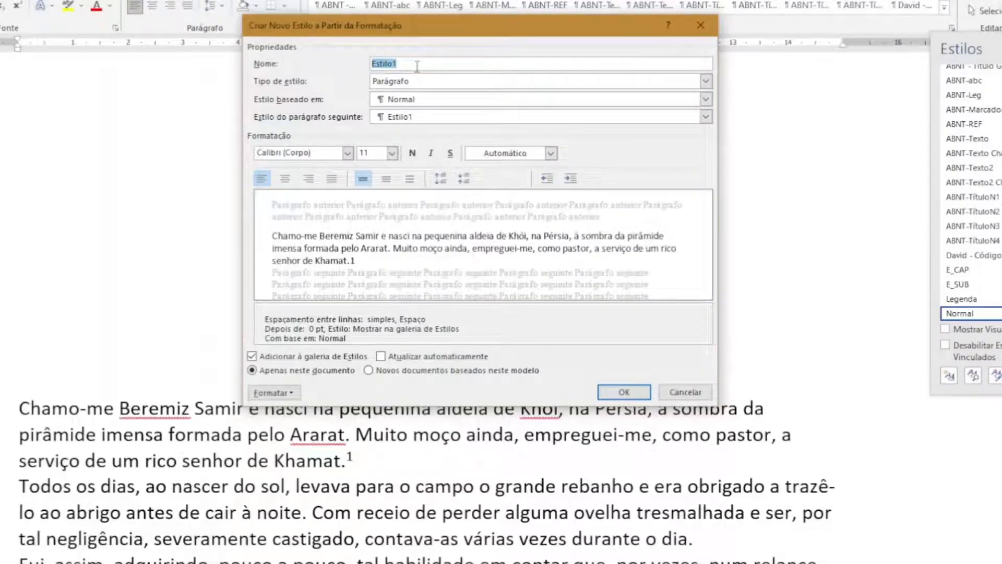
pyautogui.write('E-')
pyautogui.write('Texto')
# Set the E_Texto style to Times New Roman, 10 pt, with justified alignment
pyautogui.click(349, 154)
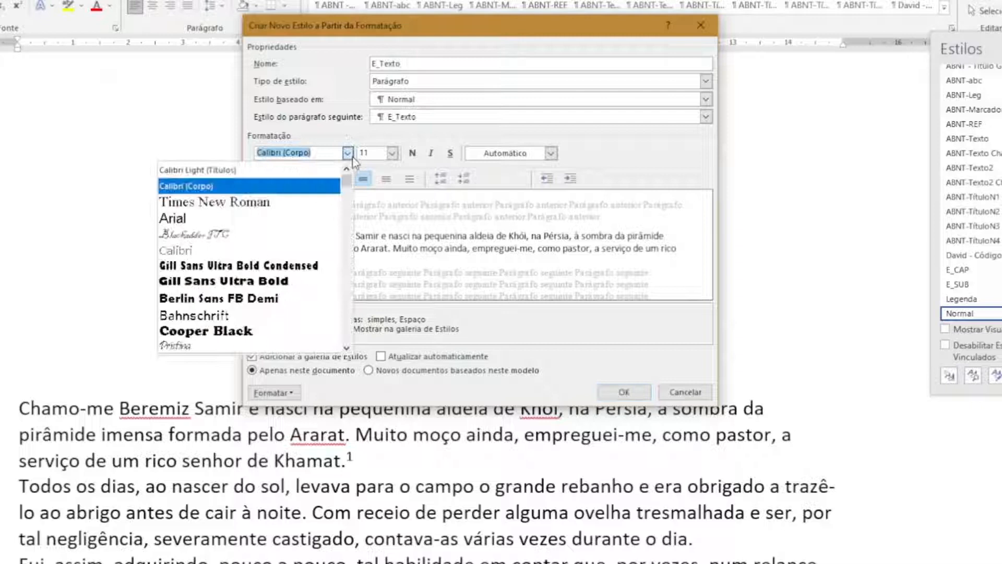
pyautogui.click(284, 204)
pyautogui.click(392, 153)
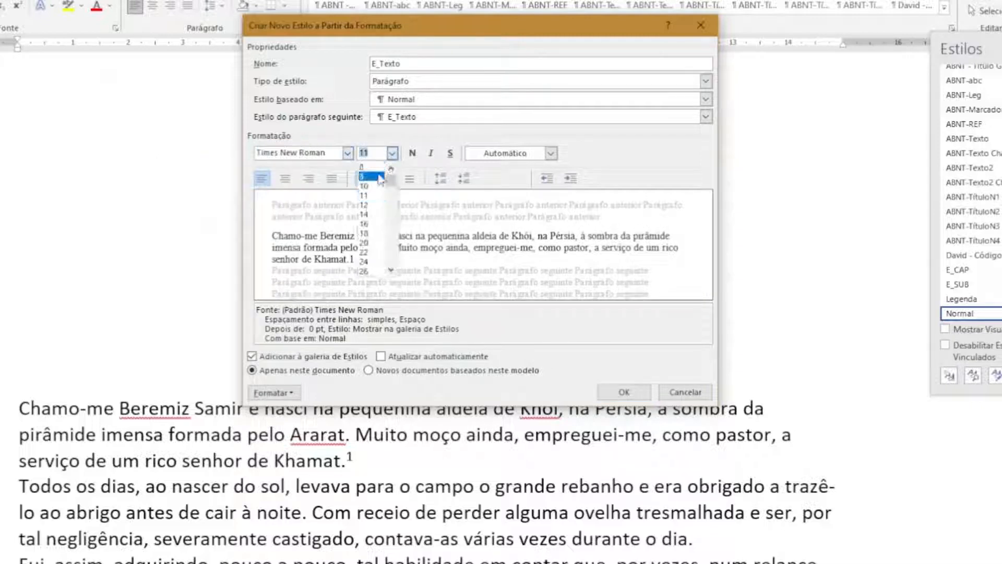
pyautogui.click(377, 186)
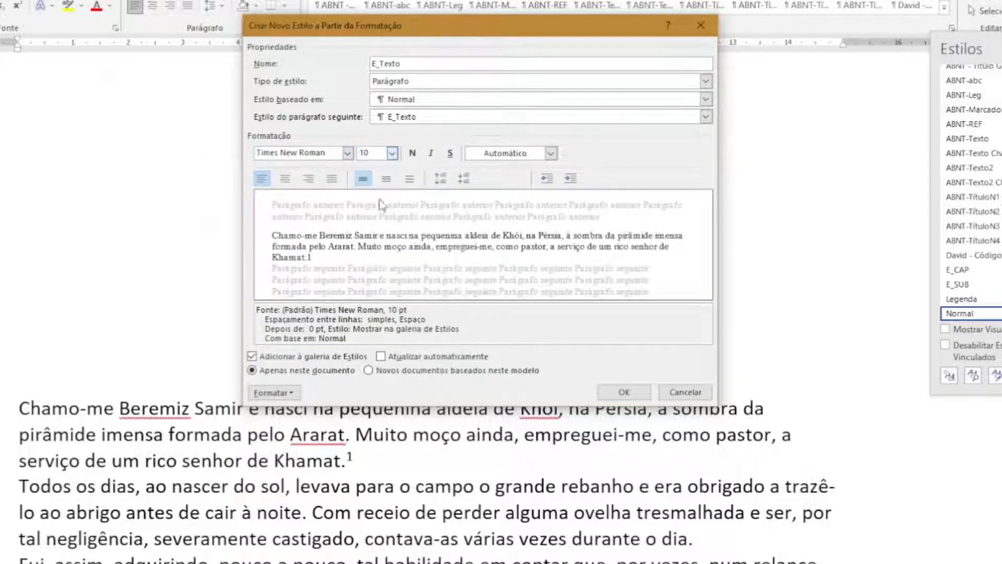
pyautogui.click(332, 179)
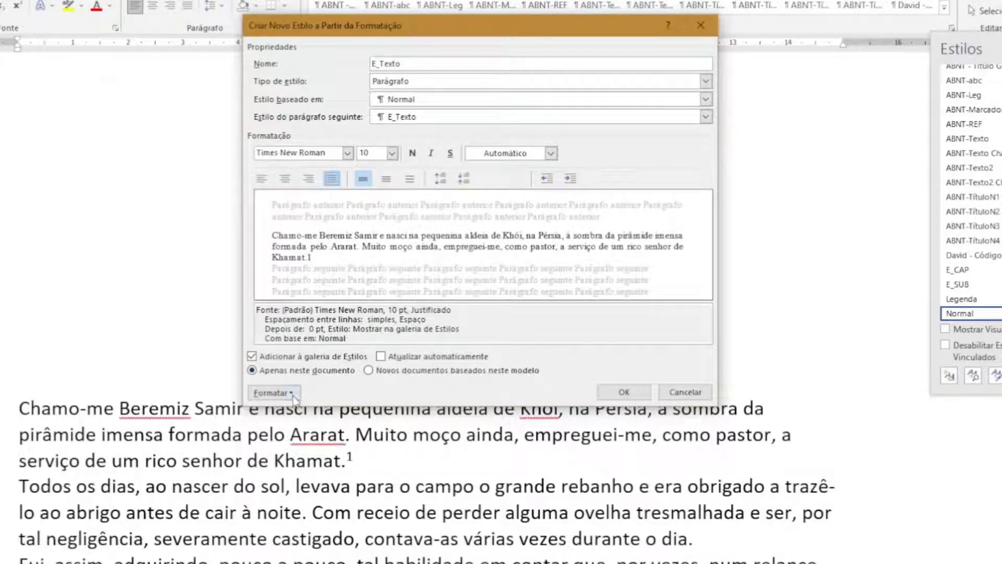
# Give the E_Texto style a special first-line indent of 1,25 cm in its paragraph formatting
pyautogui.click(272, 392)
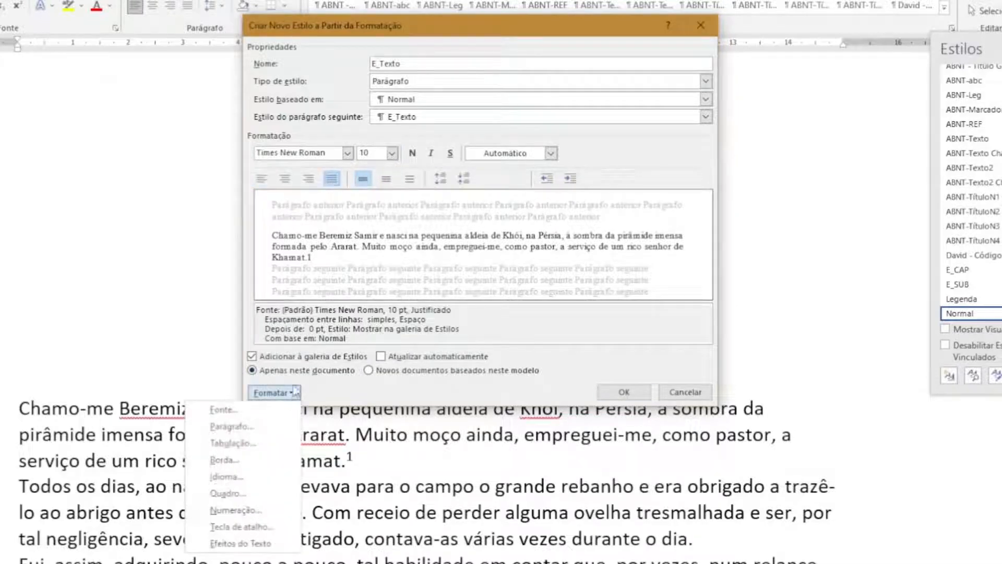
pyautogui.click(266, 426)
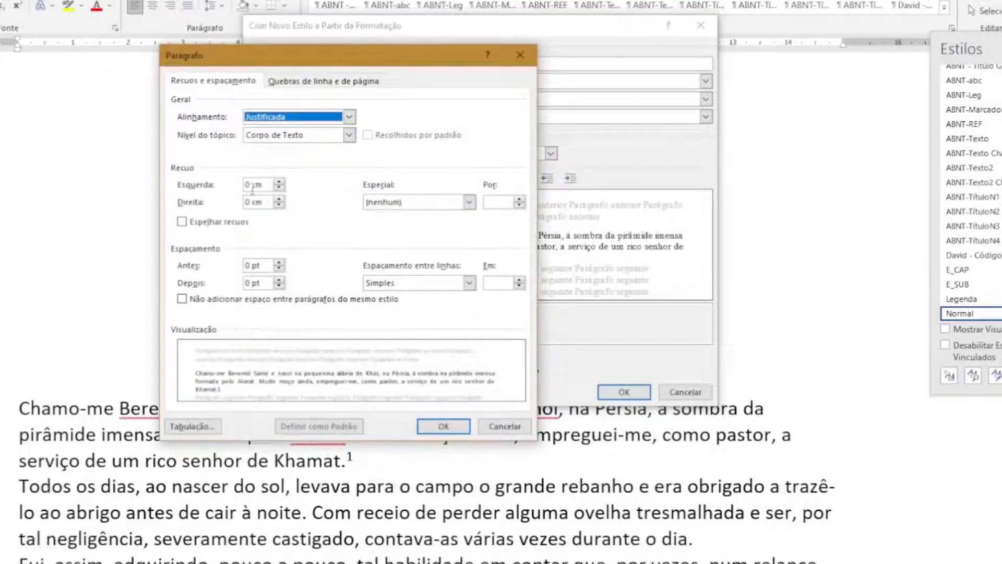
pyautogui.click(450, 204)
pyautogui.click(444, 226)
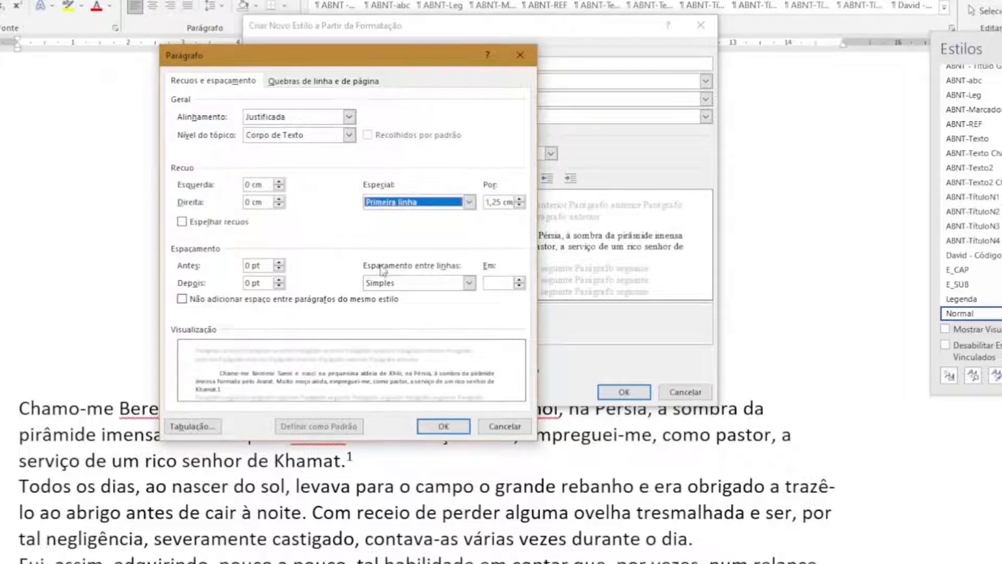
pyautogui.click(444, 428)
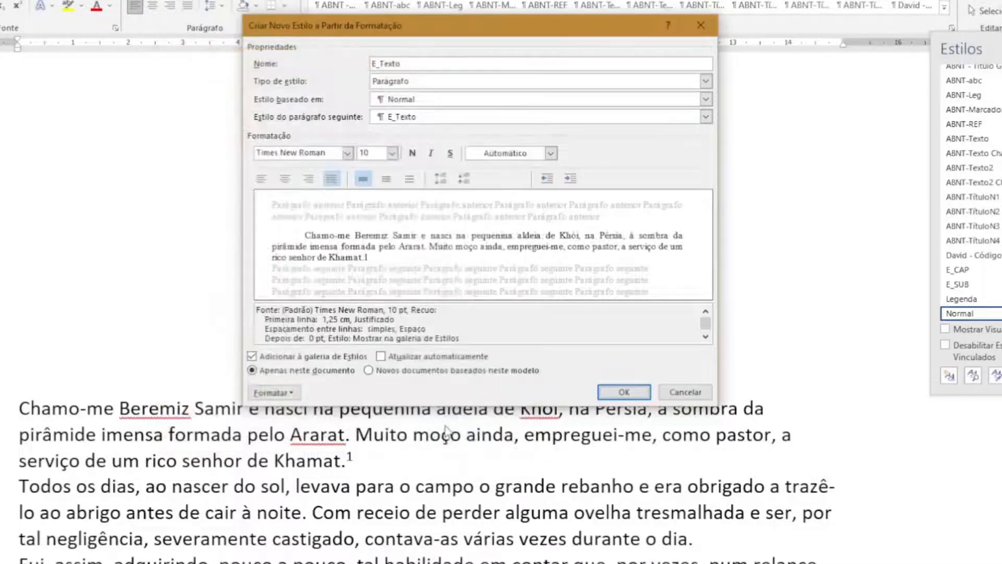
# Finish creating the E_Texto style and apply it to the second and third body paragraphs of CAPÍTULO II
pyautogui.click(624, 392)
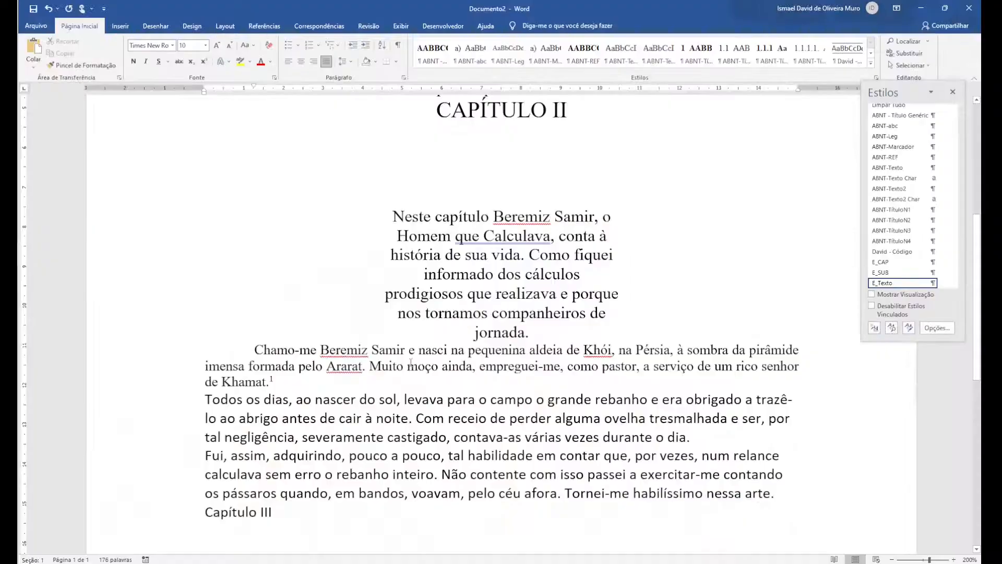
pyautogui.click(412, 400)
pyautogui.scroll(-1, 887, 276)
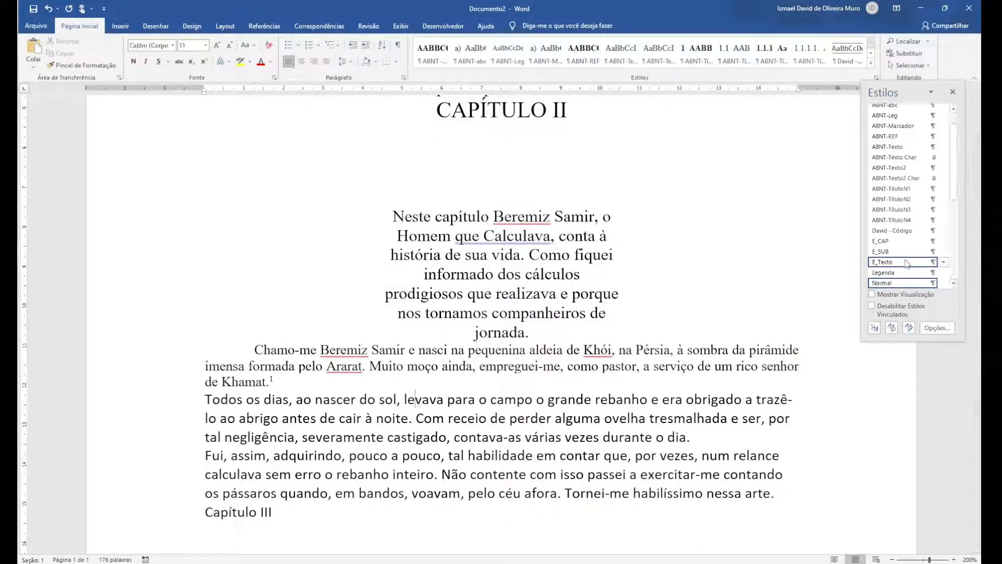
pyautogui.click(883, 262)
pyautogui.click(627, 447)
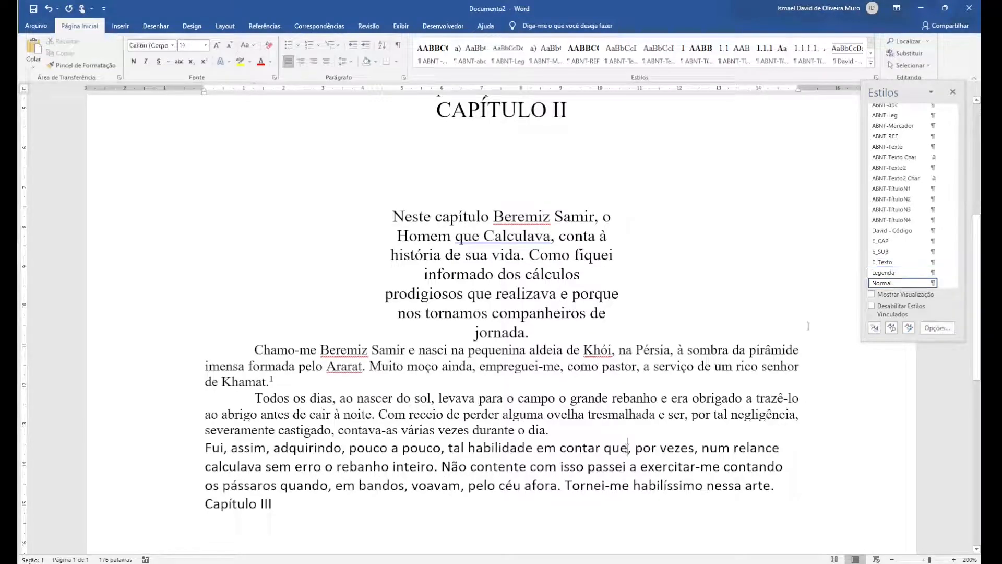
pyautogui.click(923, 262)
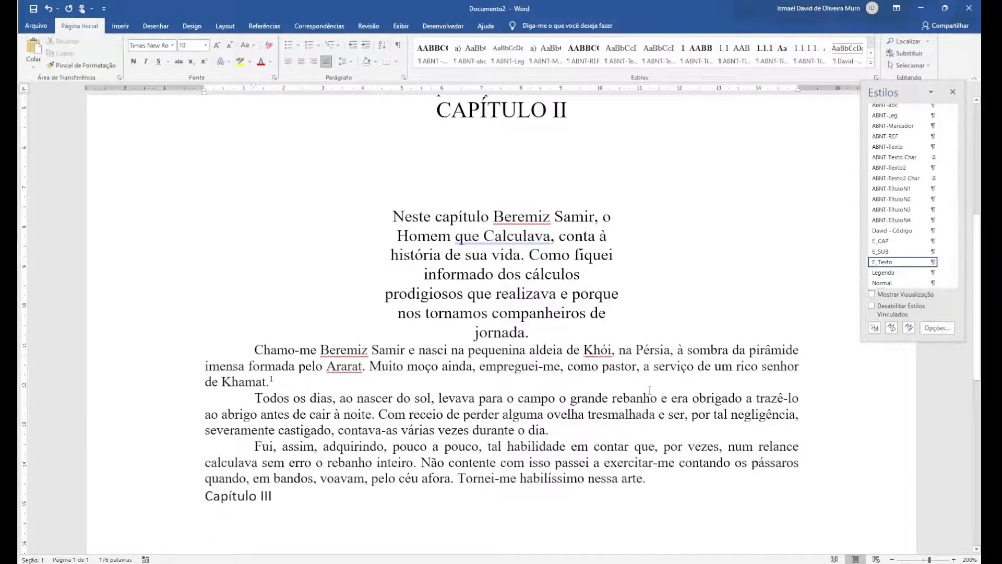
# Apply the E_CAP style to the Capítulo III heading at the end of the document
pyautogui.scroll(-4, 434, 504)
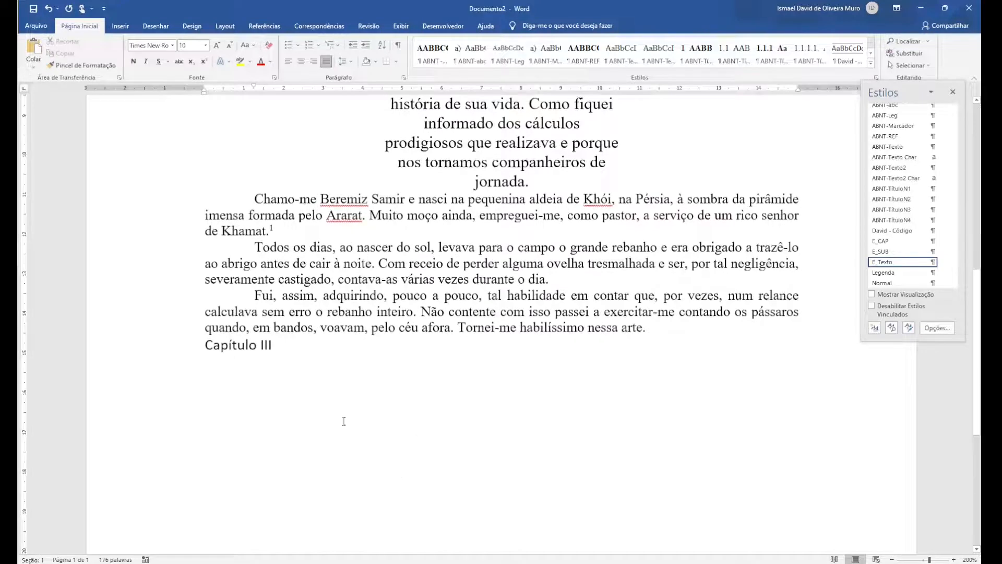
pyautogui.click(248, 346)
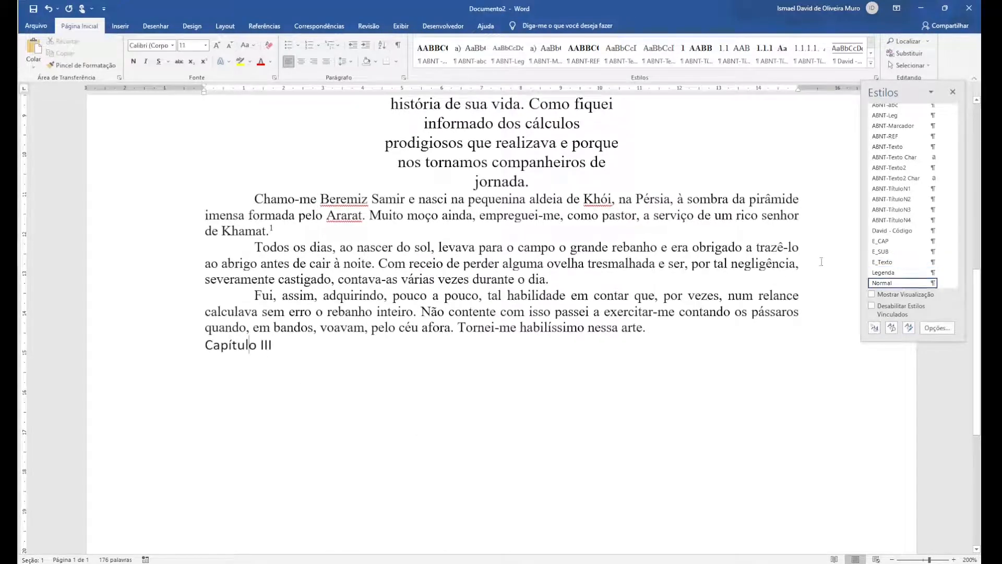
pyautogui.click(889, 242)
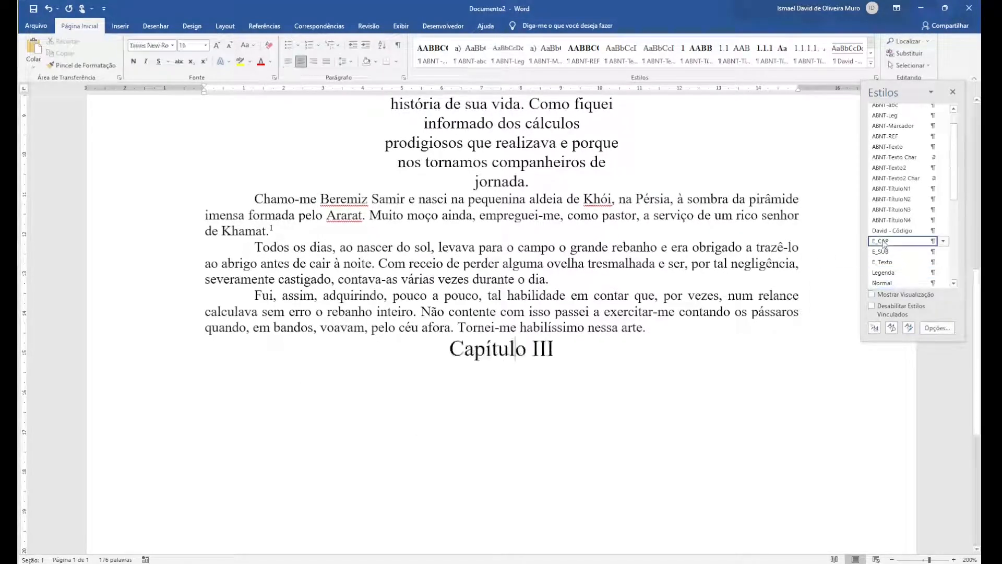
# Switch to the book PDF and examine how the chapter title pages are laid out around CAPÍTULO II
pyautogui.scroll(10, 592, 277)
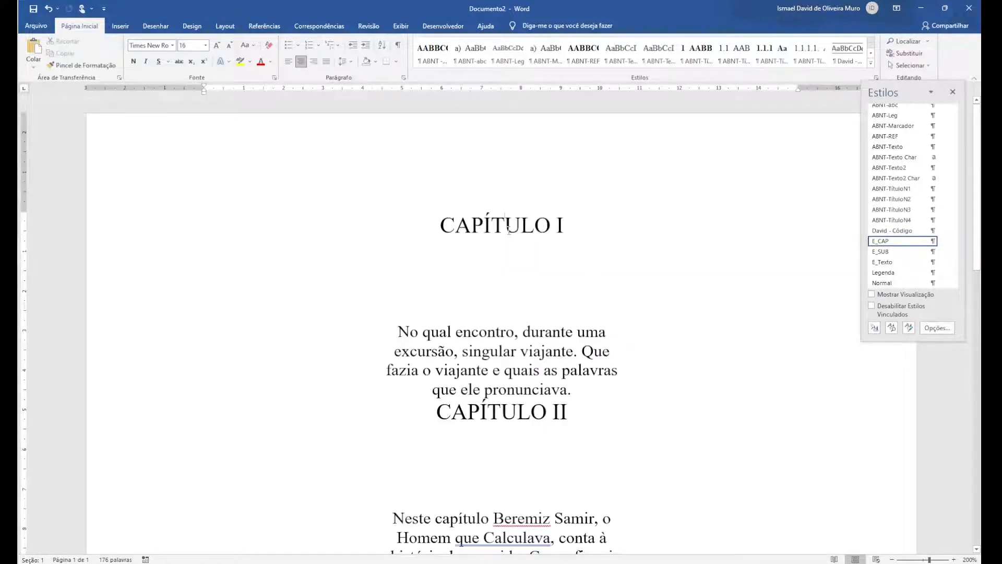
pyautogui.hotkey('alt', 'Tab')
pyautogui.scroll(10, 499, 232)
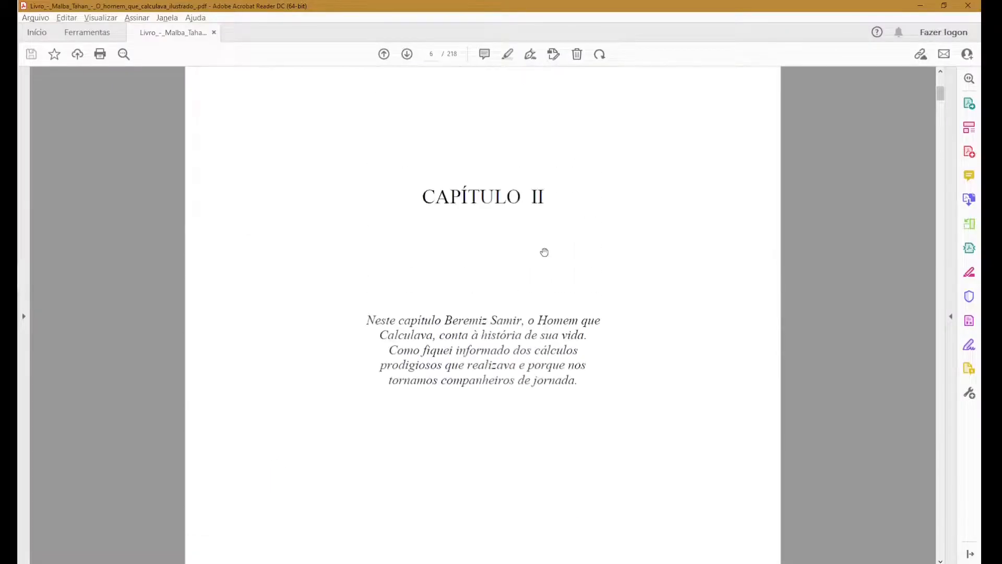
pyautogui.scroll(5, 545, 252)
pyautogui.scroll(-5, 543, 252)
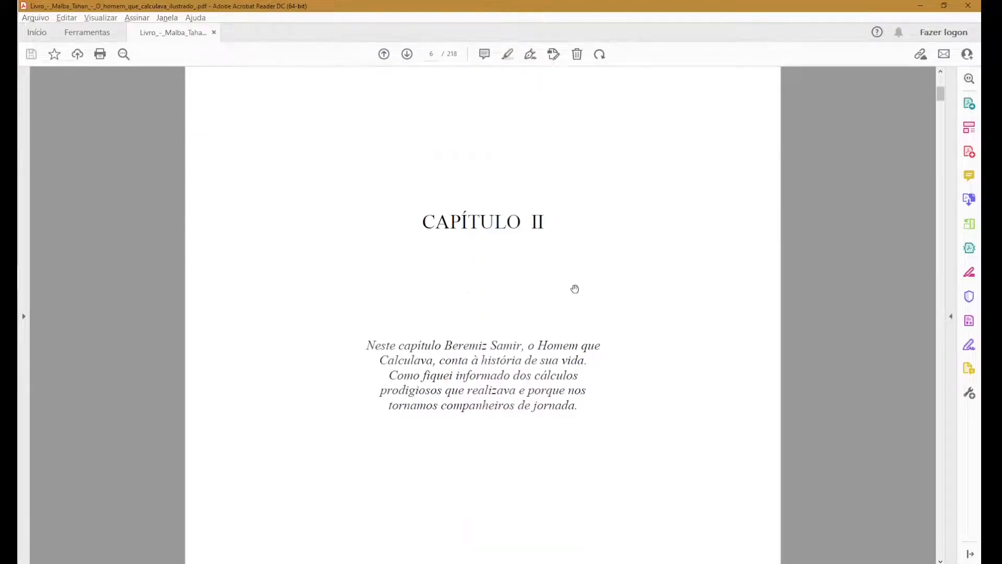
# Return to Documento2 and modify the E_CAP style's paragraph pagination to enable Quebrar página antes
pyautogui.hotkey('alt', 'Tab')
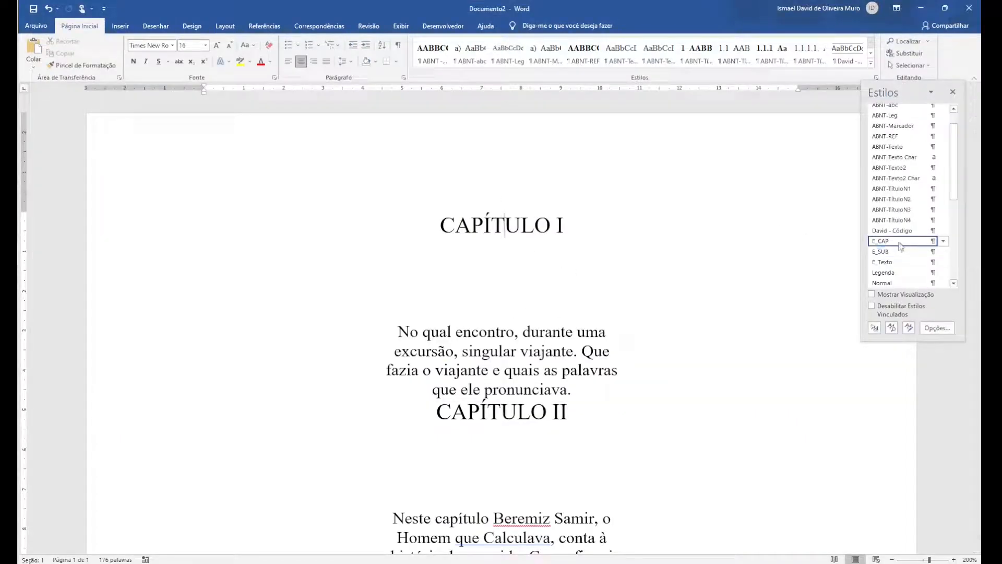
pyautogui.click(944, 241)
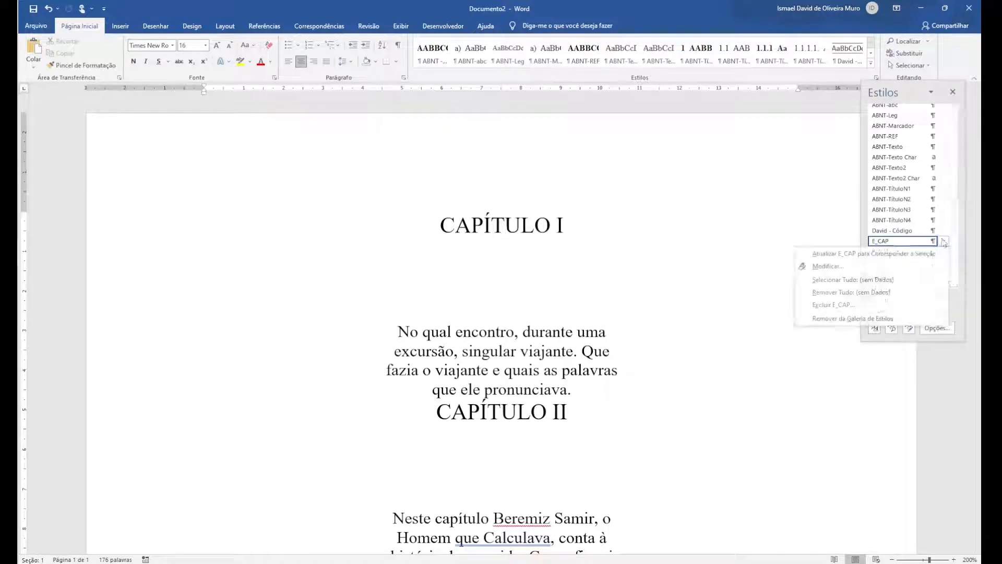
pyautogui.click(828, 266)
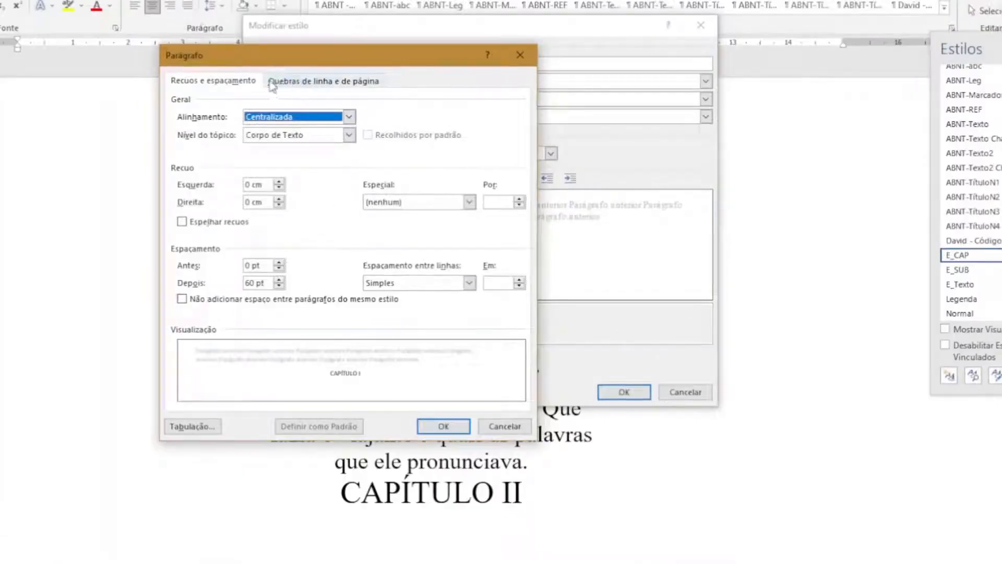
pyautogui.click(320, 84)
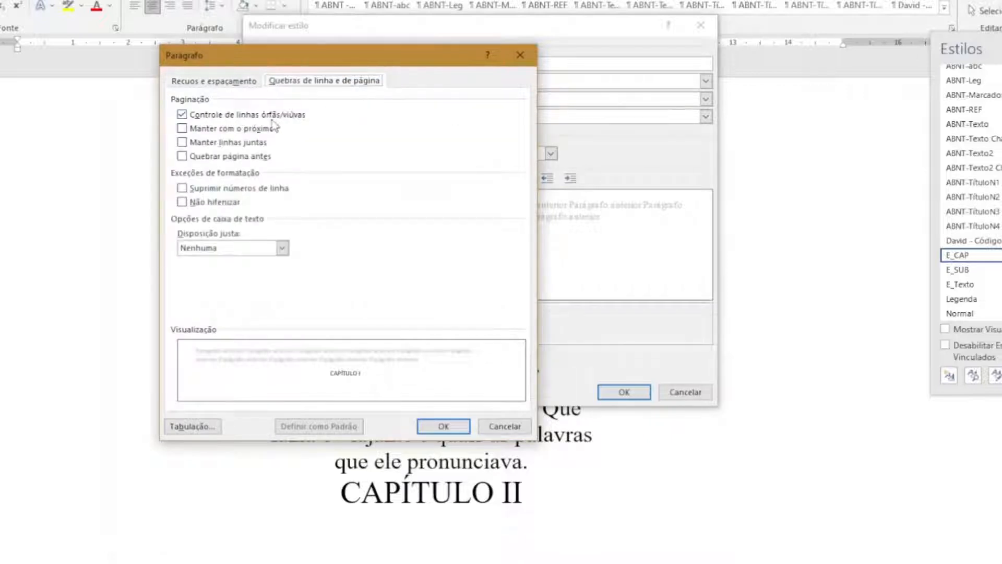
pyautogui.click(191, 158)
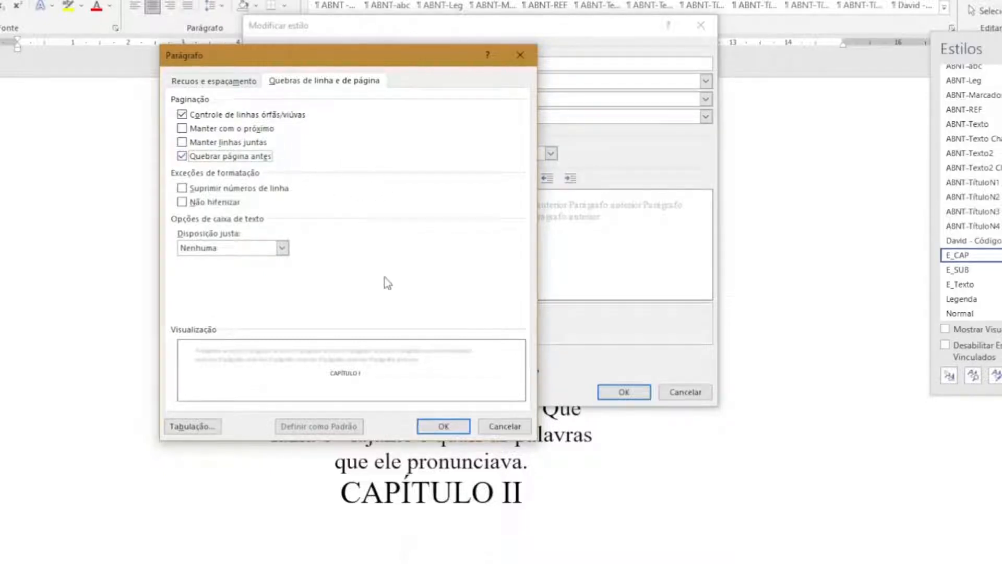
pyautogui.click(459, 431)
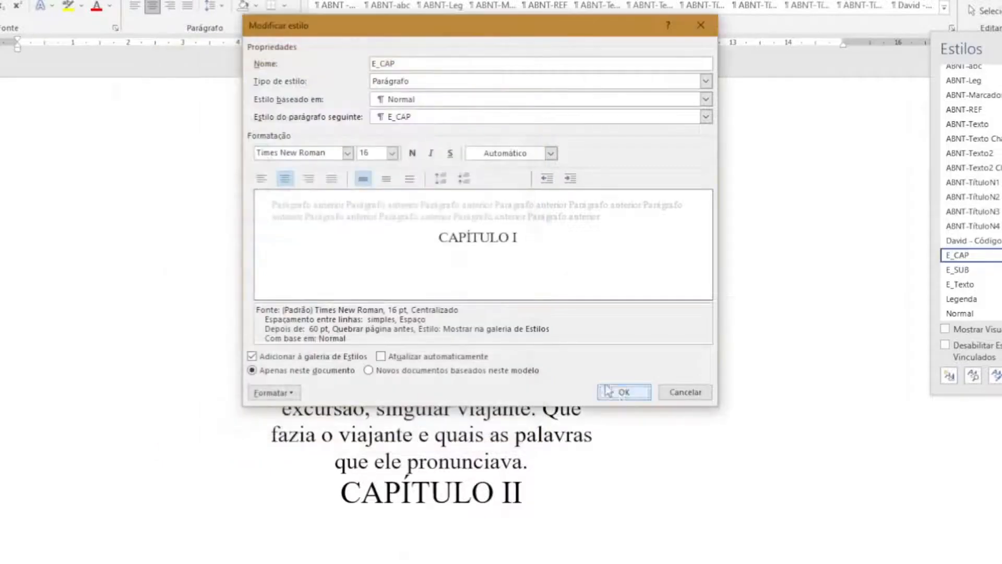
pyautogui.click(622, 396)
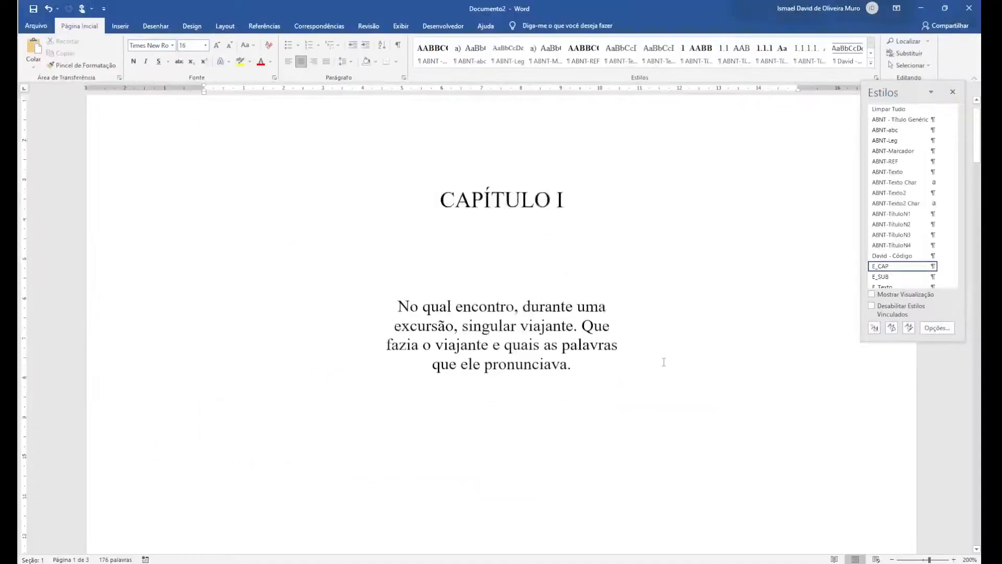
# Look through the document to check where the pages break before the CAPÍTULO II and Capítulo III headings
pyautogui.scroll(-5, 657, 422)
pyautogui.scroll(5, 664, 362)
pyautogui.scroll(-10, 663, 361)
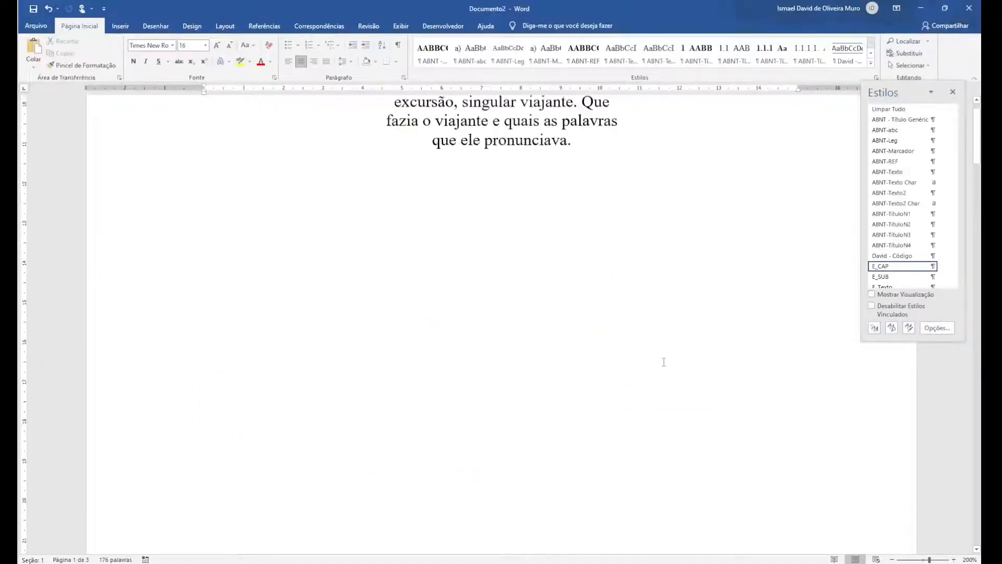
pyautogui.scroll(-4, 663, 362)
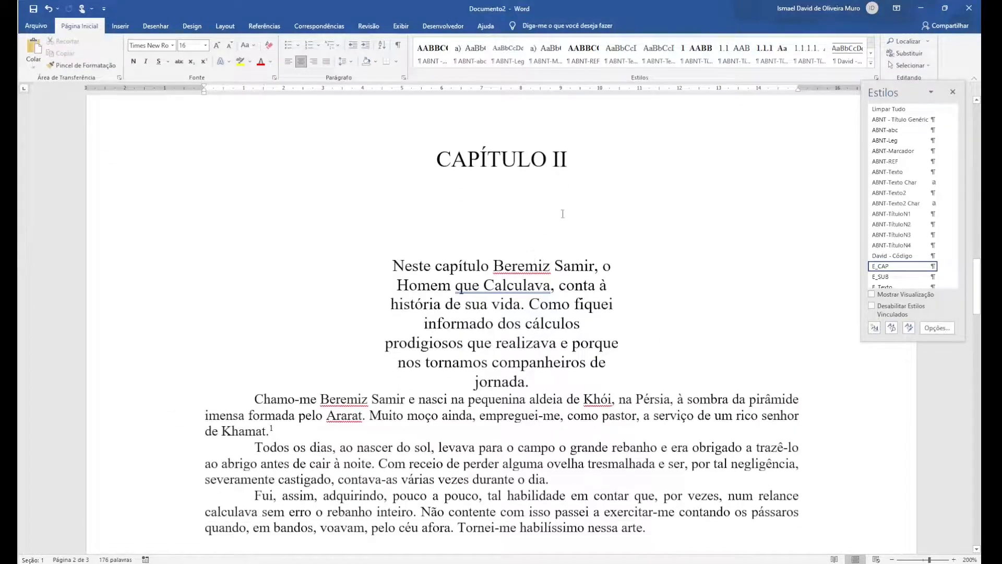
pyautogui.scroll(-8, 562, 213)
pyautogui.scroll(-8, 563, 214)
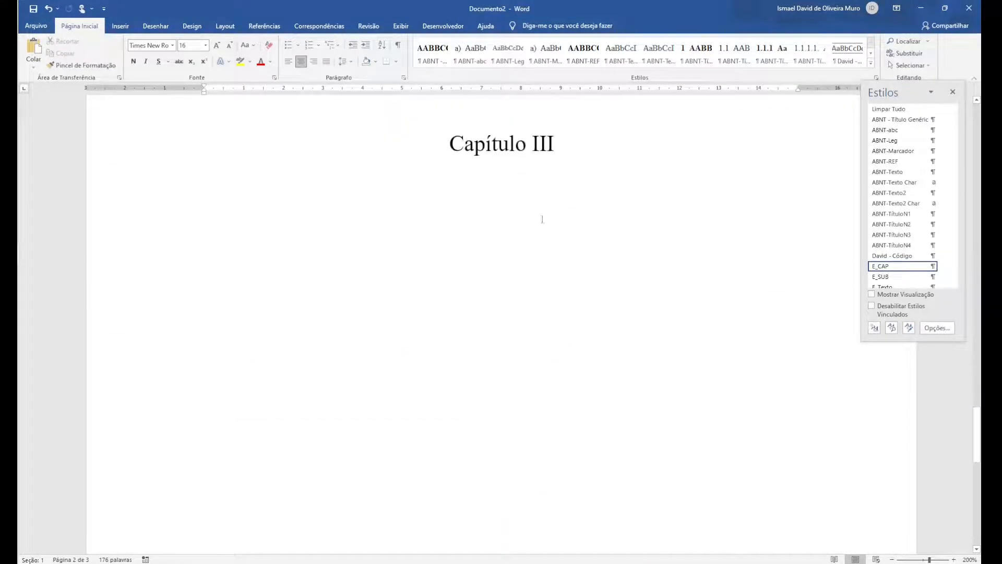
pyautogui.scroll(3, 521, 301)
pyautogui.scroll(15, 513, 298)
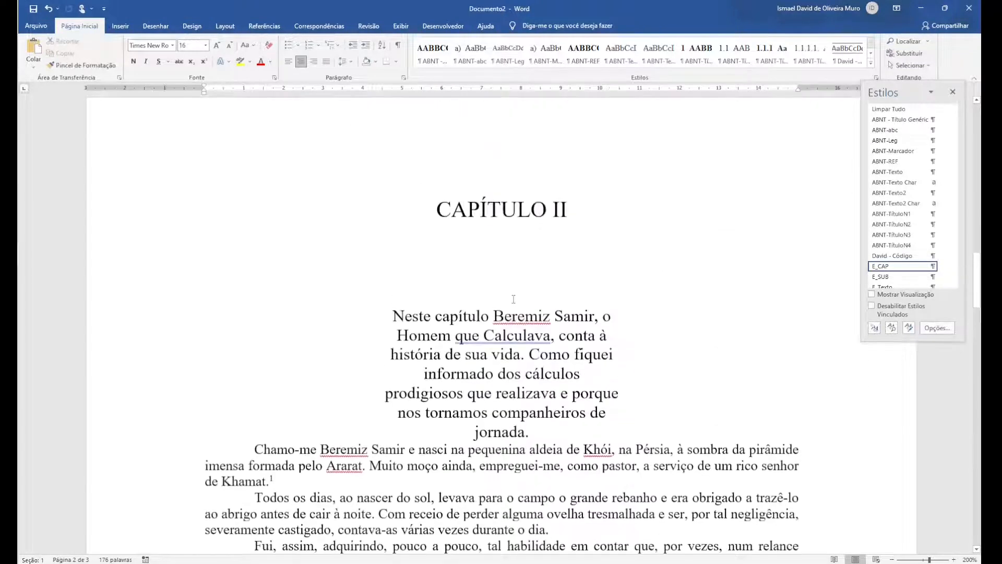
pyautogui.scroll(-3, 513, 299)
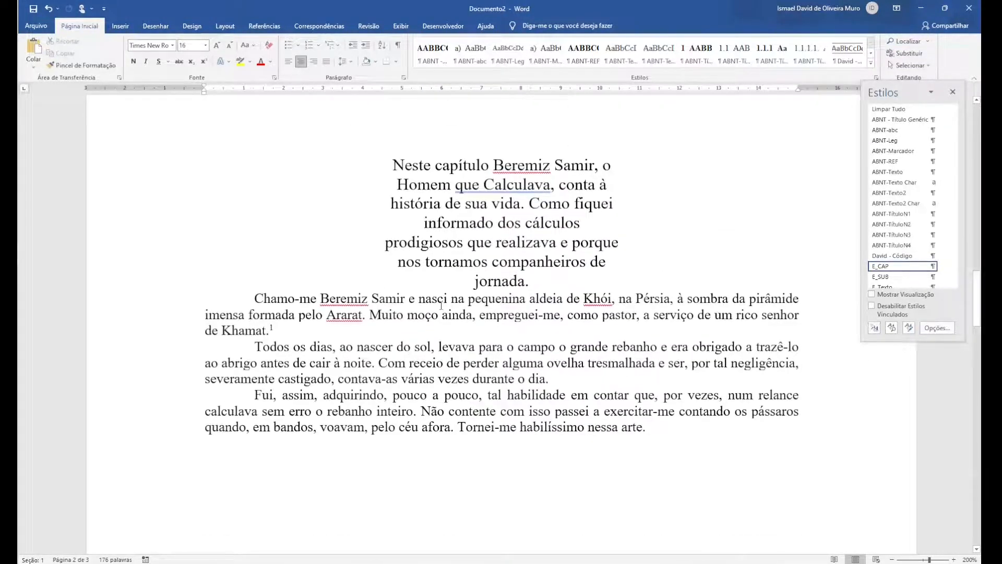
# Insert a page break before the first body paragraph of CAPÍTULO II, the one beginning with "Chamo-me"
pyautogui.scroll(1, 441, 305)
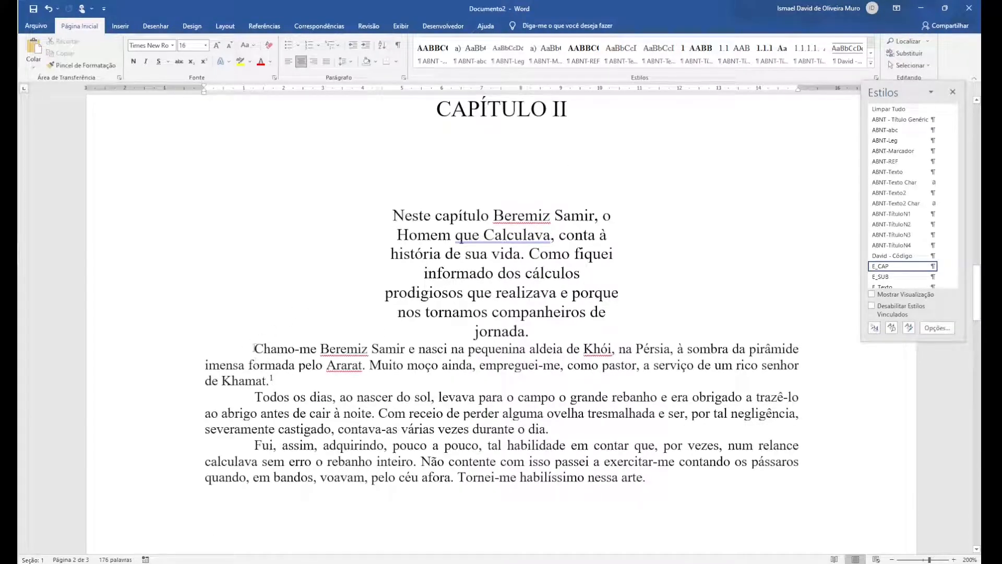
pyautogui.click(255, 349)
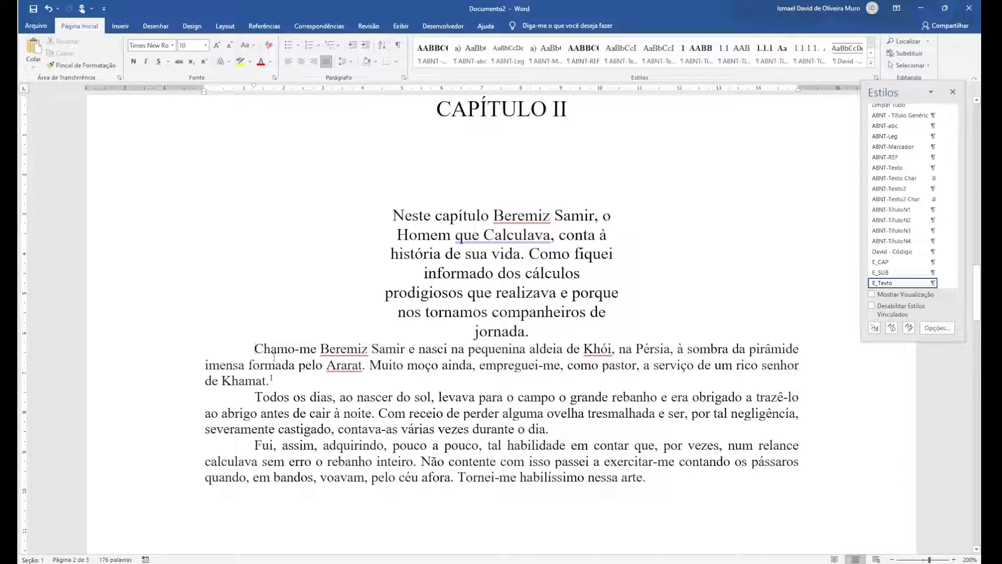
pyautogui.hotkey('ctrl', 'Return')
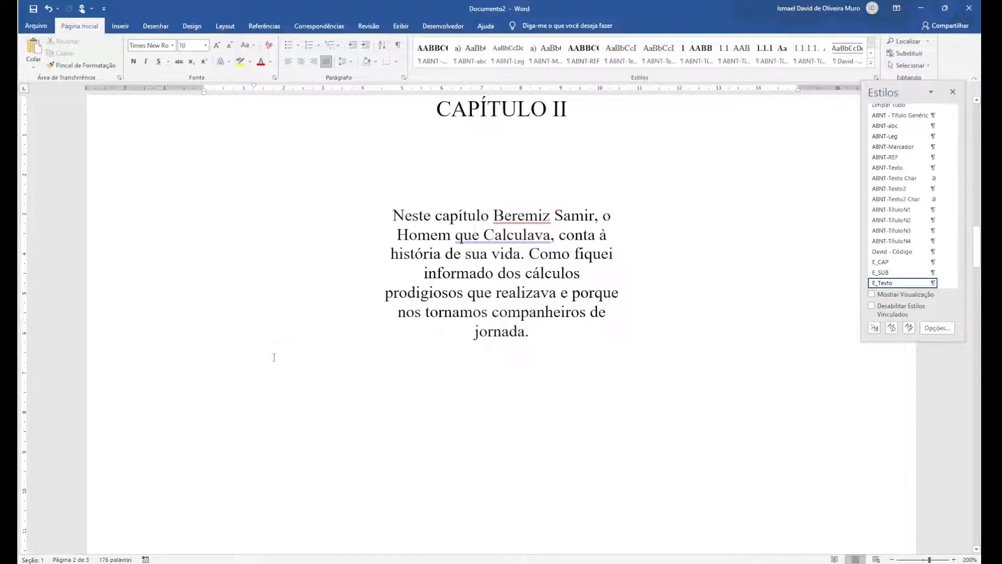
pyautogui.scroll(-4, 280, 365)
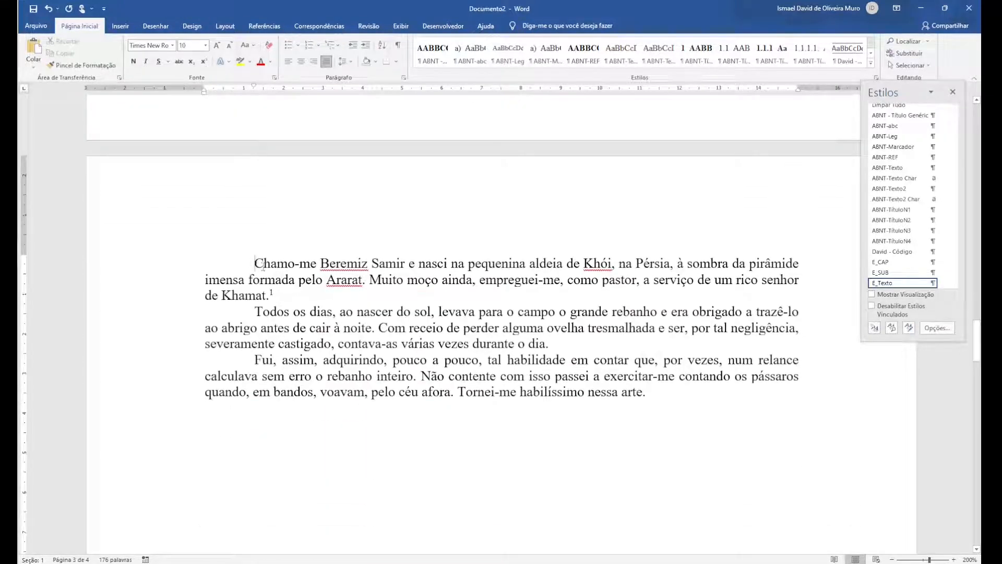
pyautogui.scroll(18, 282, 285)
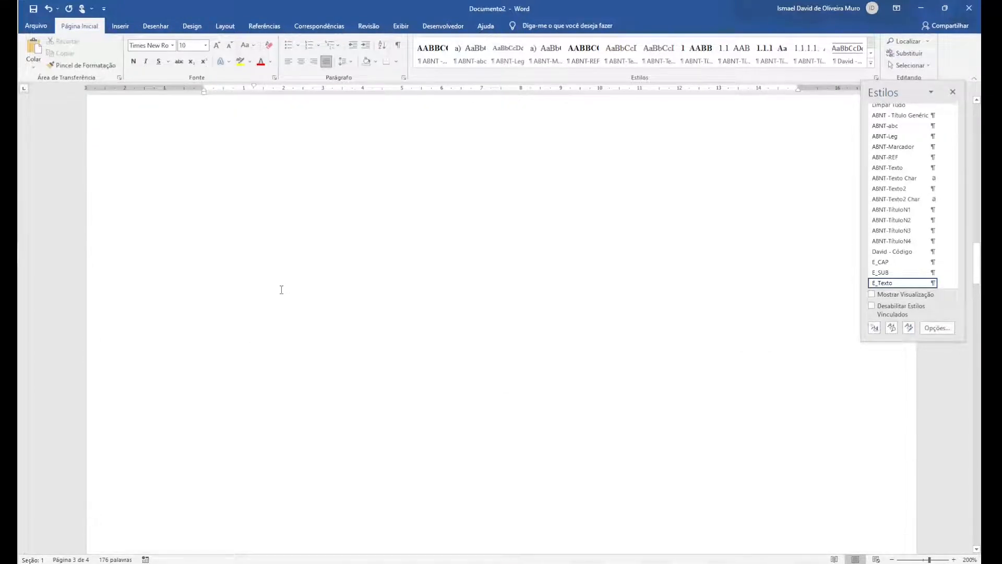